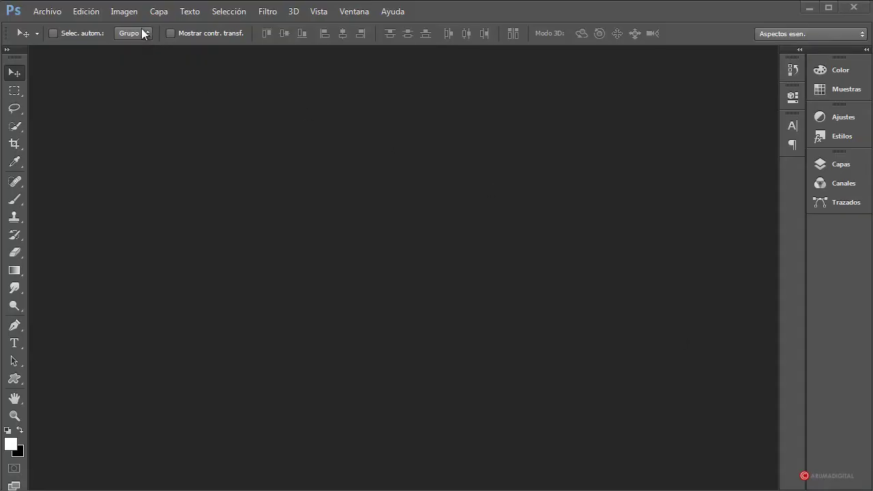
Step: Open the butterfly, mushroom house, forest, girl, moss and yellow mushroom photos together
click(47, 12)
click(55, 36)
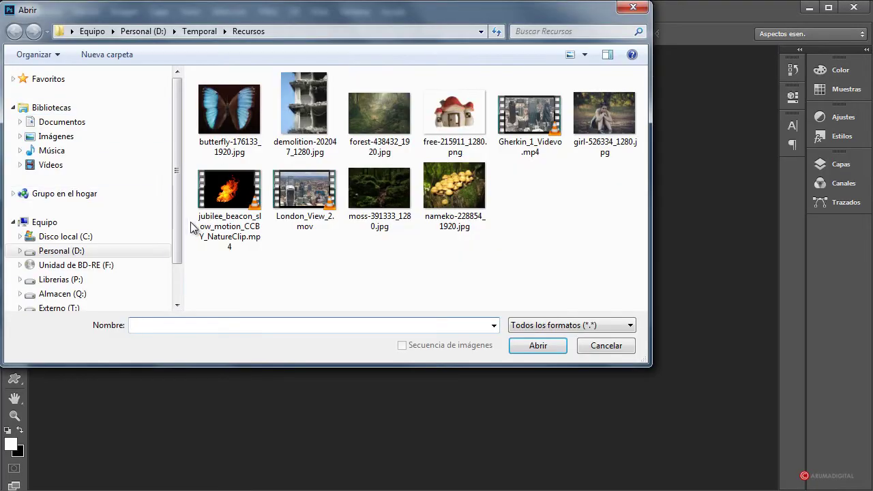
click(240, 122)
ctrl+click(450, 129)
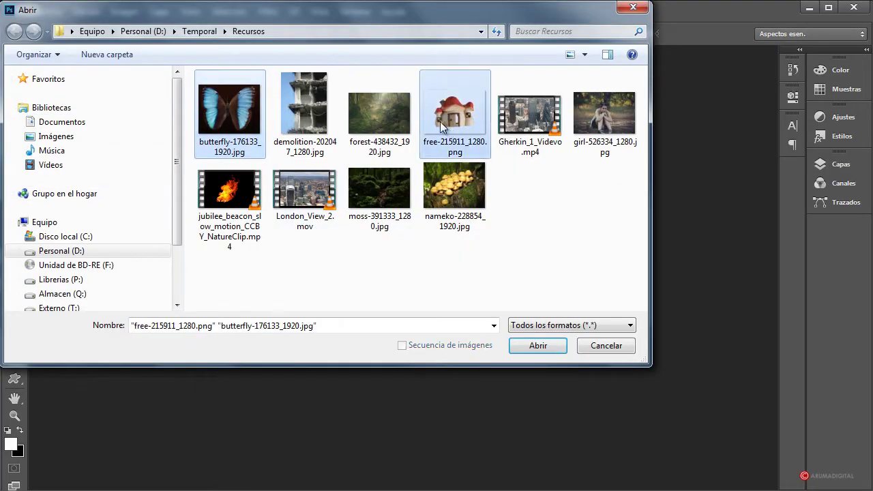
ctrl+click(404, 112)
ctrl+click(604, 113)
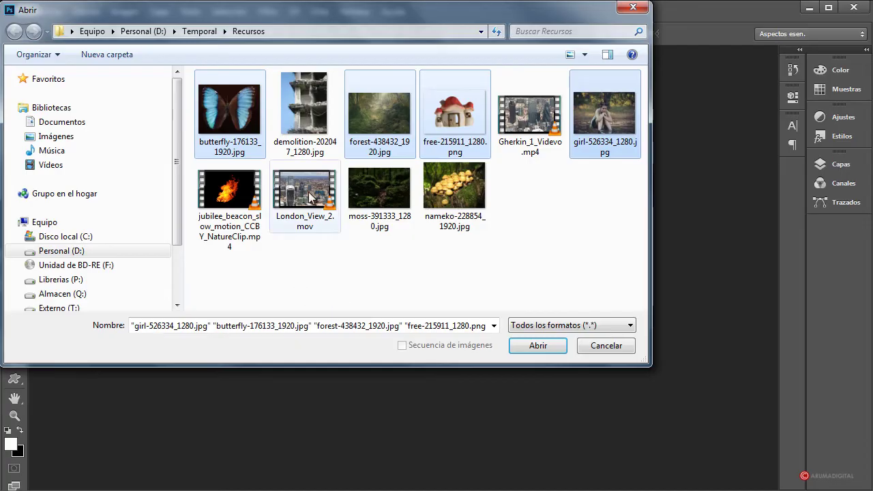
ctrl+click(382, 187)
ctrl+click(447, 191)
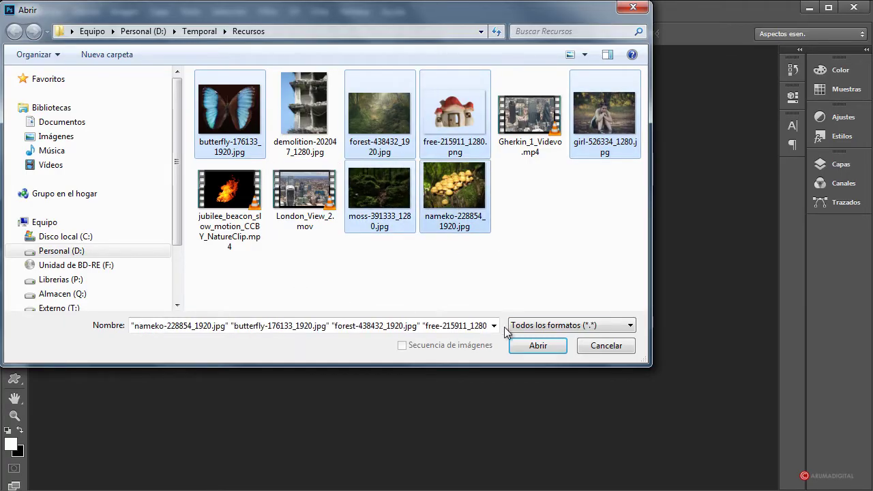
click(536, 343)
Step: Accept each colour-profile prompt, keeping the mushroom house's embedded profile
click(231, 218)
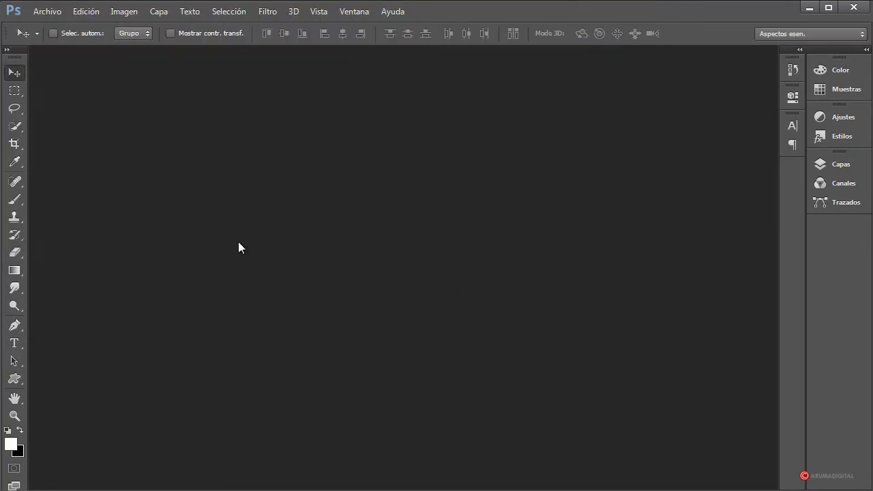
click(219, 219)
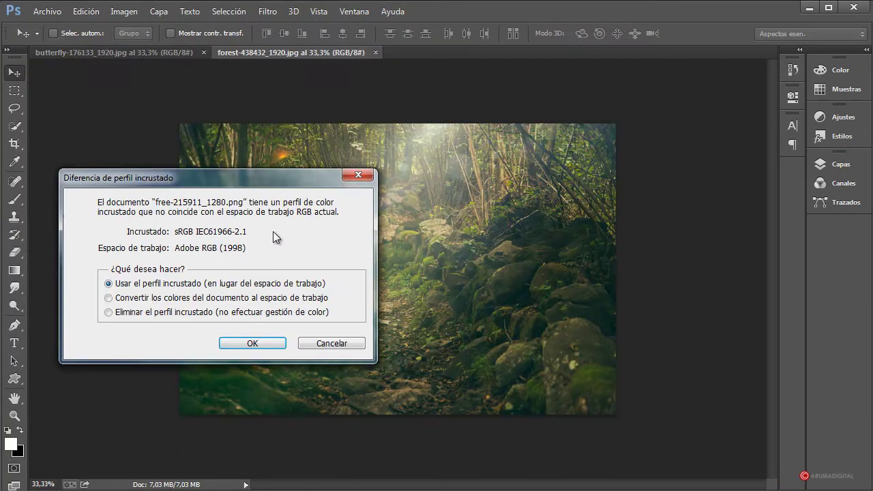
click(263, 344)
click(218, 218)
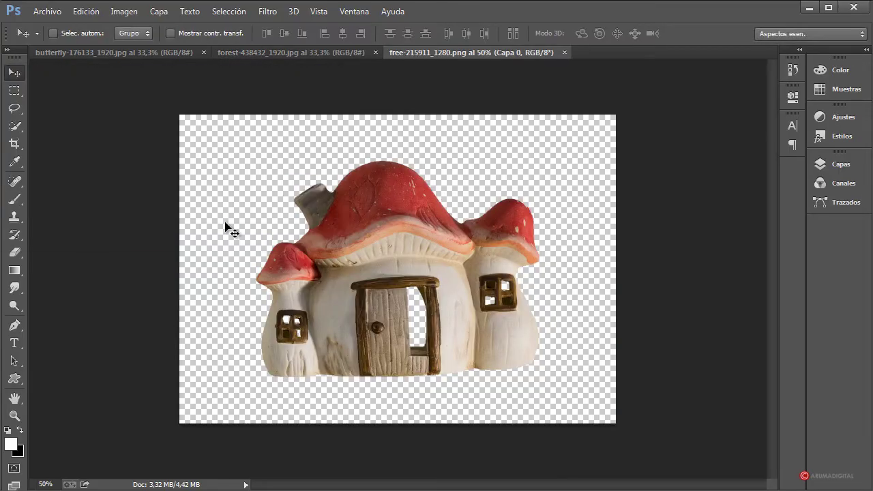
click(229, 220)
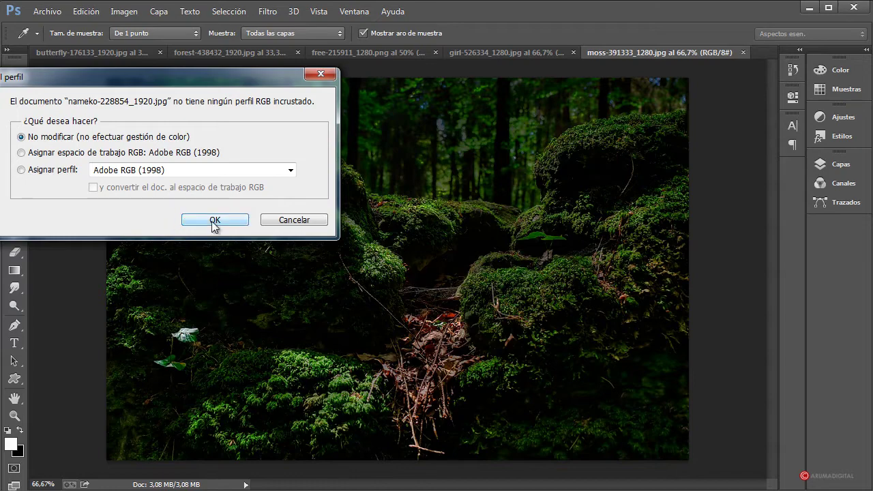
click(213, 220)
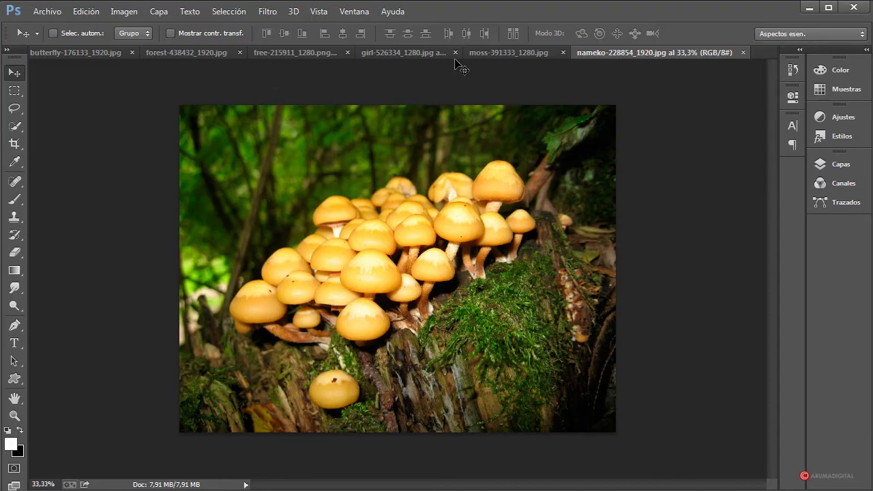
Step: Look through the open image tabs and end on the girl photo
click(377, 53)
click(321, 53)
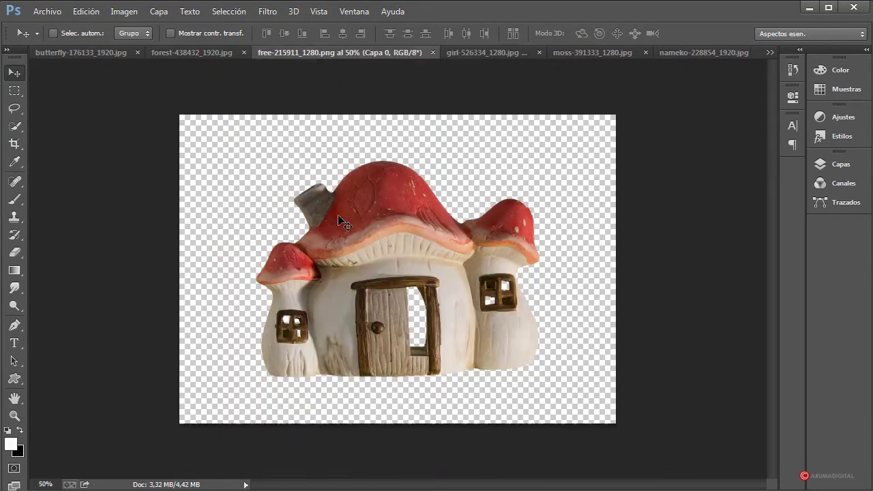
click(205, 52)
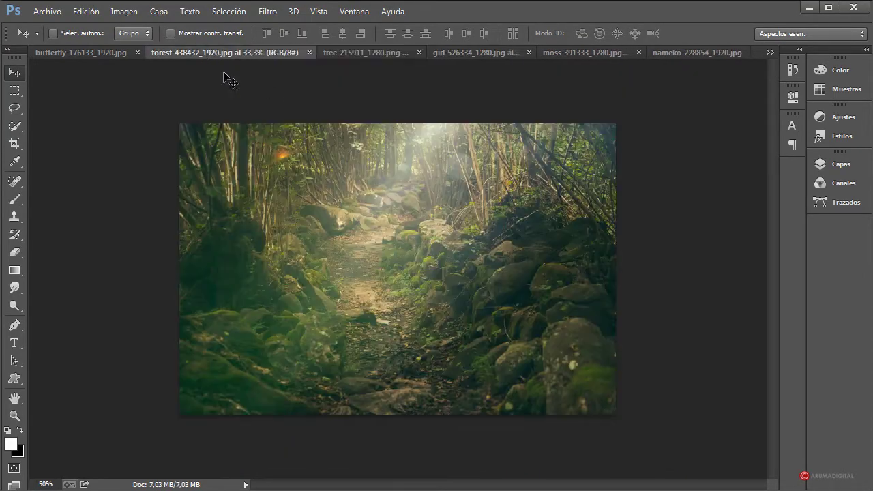
click(502, 54)
click(603, 54)
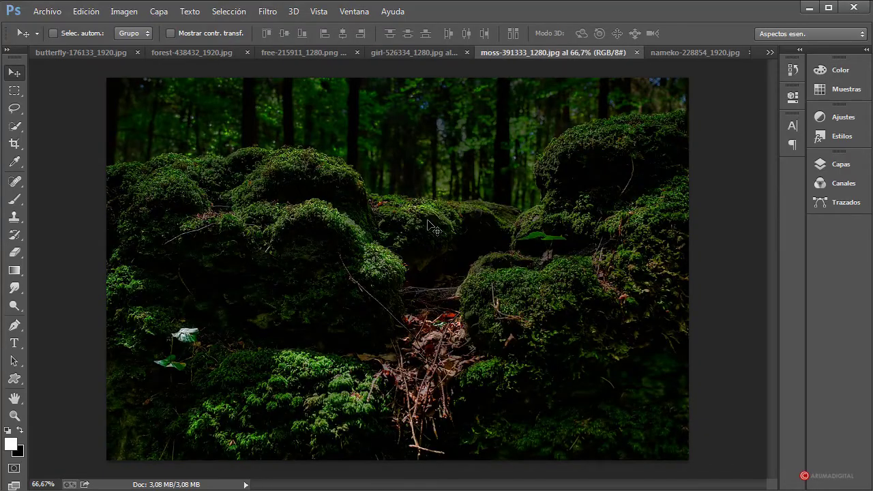
click(196, 58)
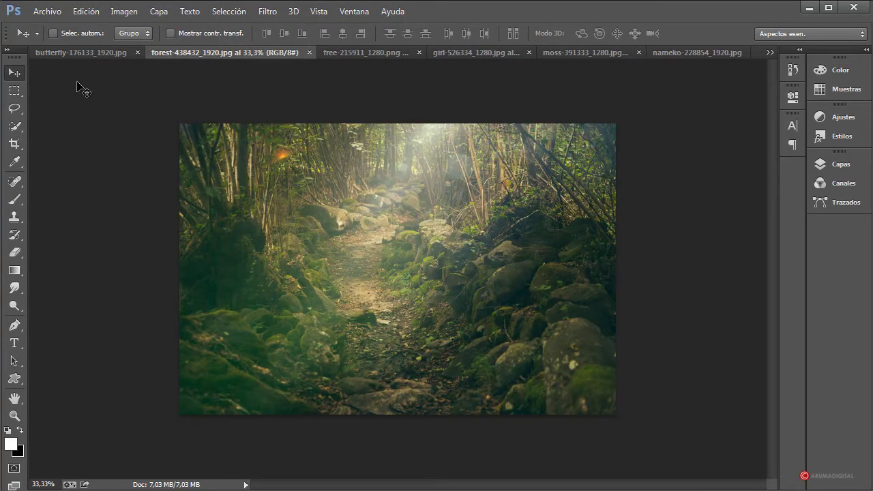
click(461, 54)
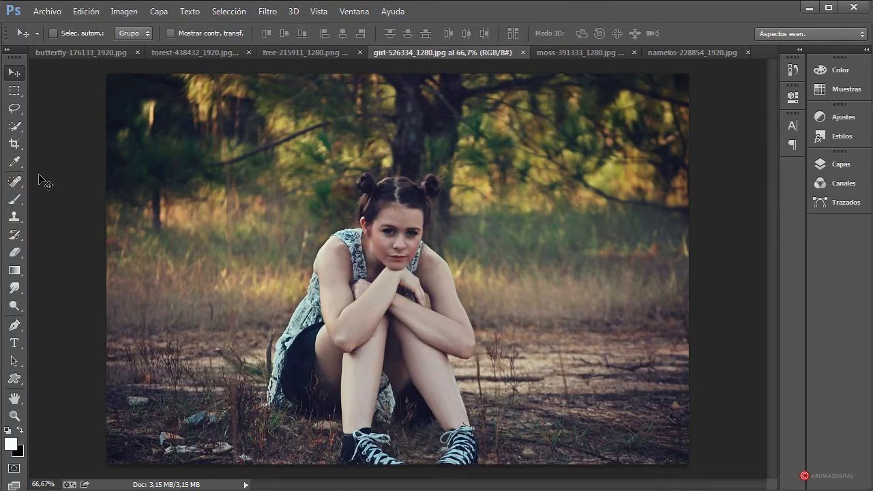
Step: Choose the Quick Selection tool and set the view zoom to 80%
click(15, 127)
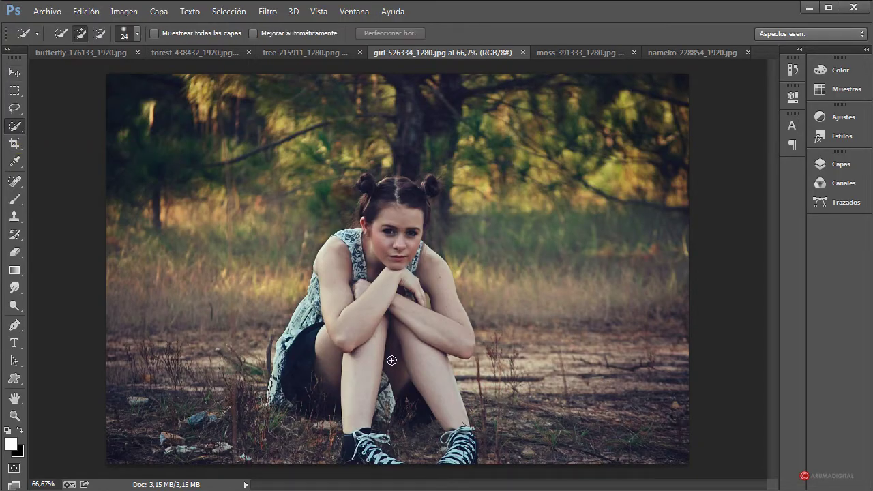
drag(57, 483, 39, 480)
double_click(57, 483)
text(80)
key(Return)
Step: Paint a quick selection over the girl, starting from her hair buns
scroll(634, 304, down, 2)
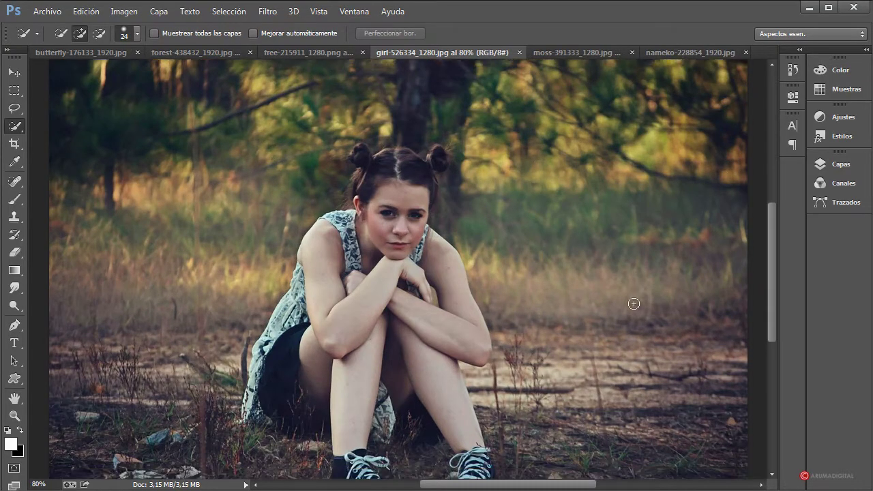
scroll(634, 304, down, 2)
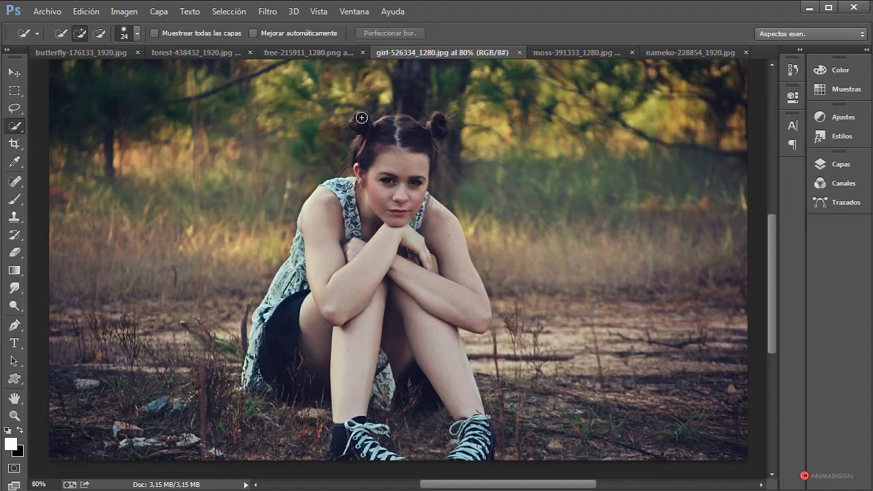
mouse_move(358, 121)
mouse_down()
mouse_move(350, 170)
mouse_move(302, 281)
mouse_move(251, 368)
mouse_move(270, 356)
mouse_move(346, 364)
mouse_move(347, 443)
mouse_move(400, 464)
mouse_move(454, 471)
mouse_move(477, 442)
mouse_move(443, 321)
mouse_move(459, 293)
mouse_move(419, 177)
mouse_move(430, 156)
mouse_move(414, 133)
mouse_move(445, 121)
mouse_up()
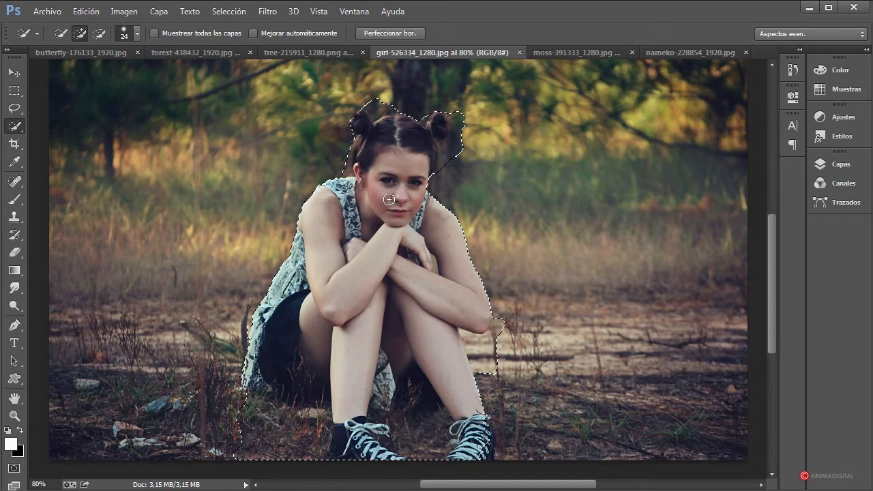
click(424, 185)
Step: Subtract background beside the neck, hair buns, head top, right knee and between the legs
key(alt)
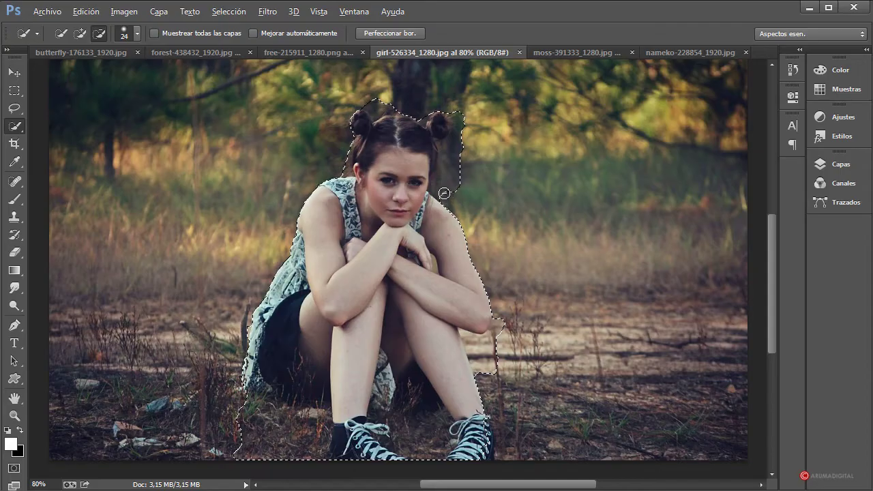
drag(445, 187, 451, 158)
drag(469, 125, 465, 111)
click(460, 108)
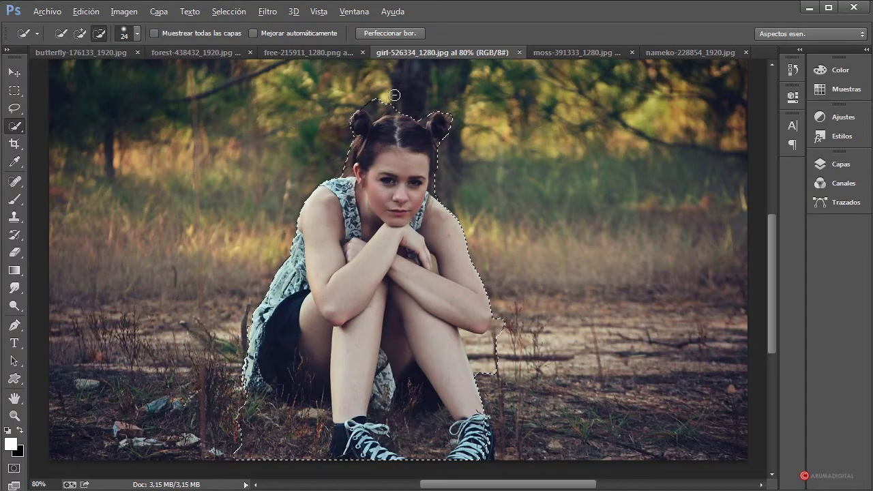
mouse_move(394, 95)
mouse_down()
mouse_move(376, 104)
mouse_move(366, 97)
mouse_up()
click(502, 329)
drag(494, 339, 480, 359)
mouse_move(237, 456)
mouse_down()
mouse_move(294, 442)
mouse_move(265, 408)
mouse_up()
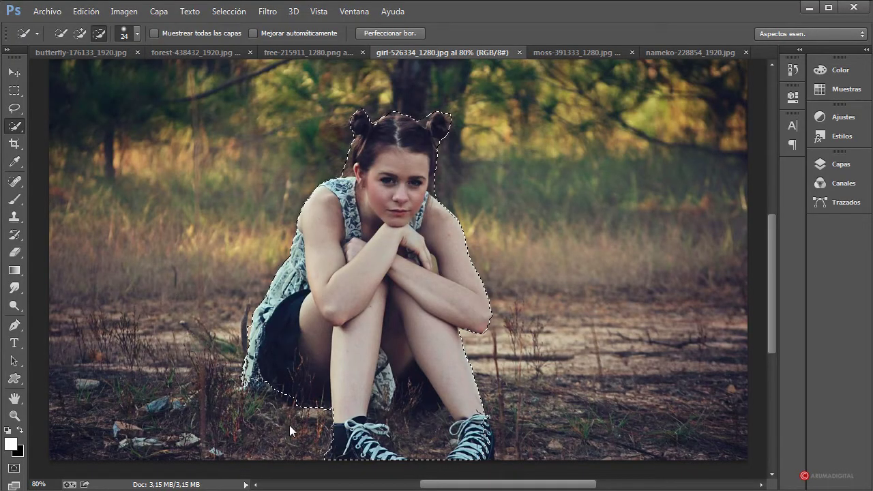
drag(409, 447, 426, 451)
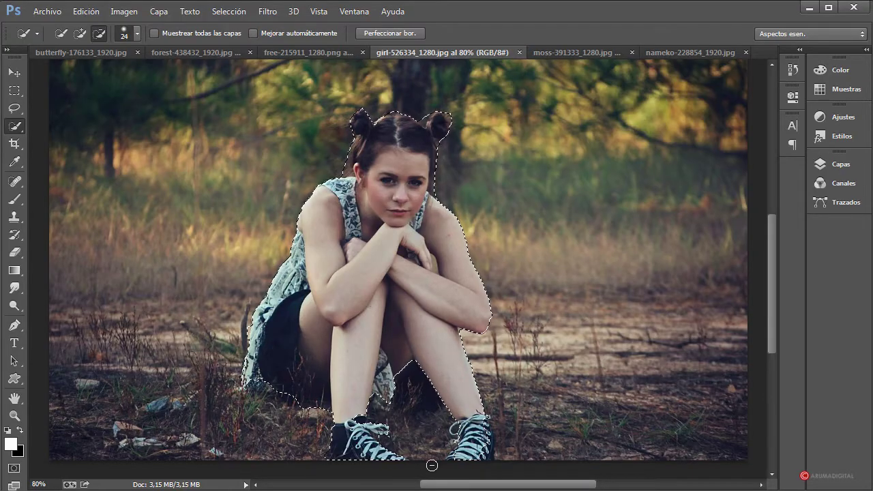
Step: Re-add the dark area between the legs and trim the gap between the shoes
key(alt)
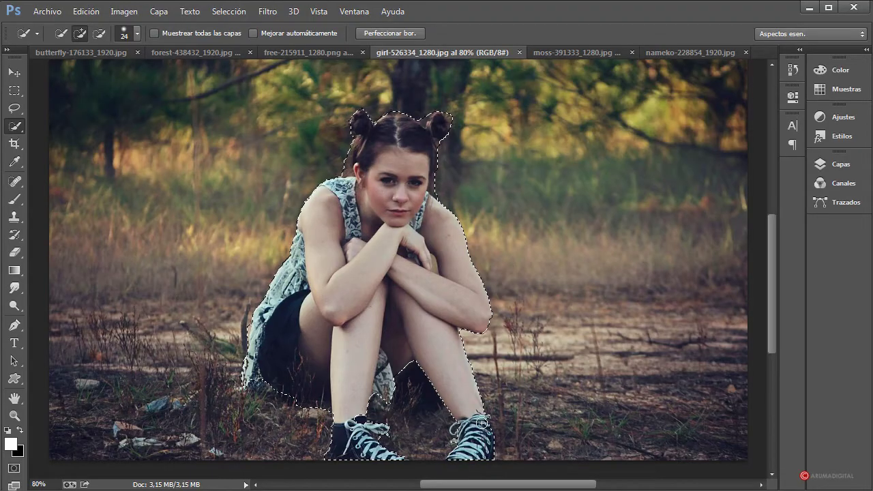
drag(425, 353, 395, 384)
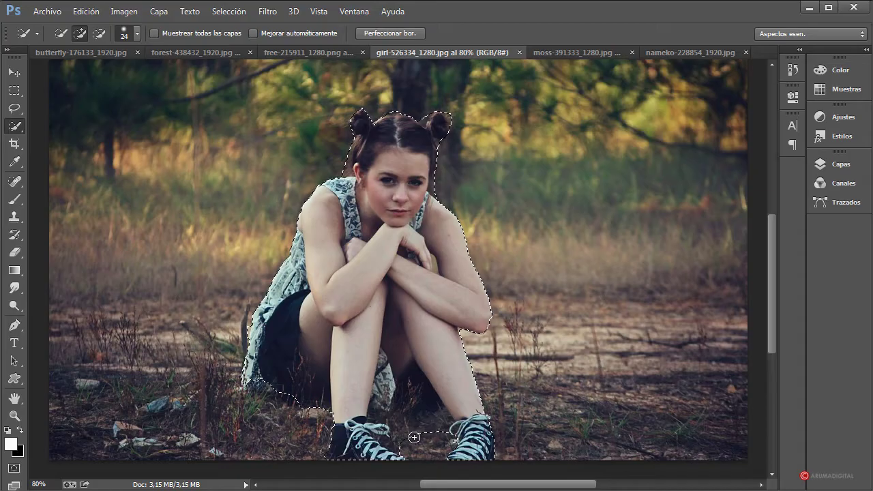
mouse_move(409, 442)
mouse_down()
mouse_move(399, 442)
mouse_move(424, 414)
mouse_up()
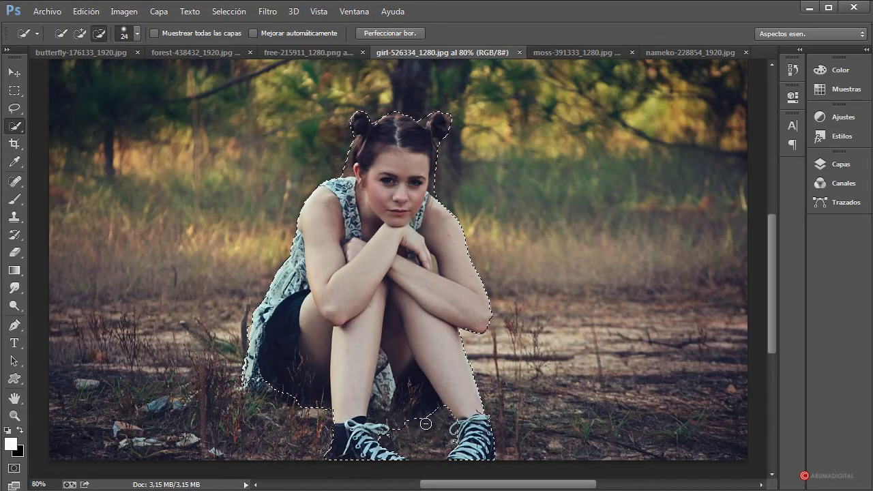
key(alt)
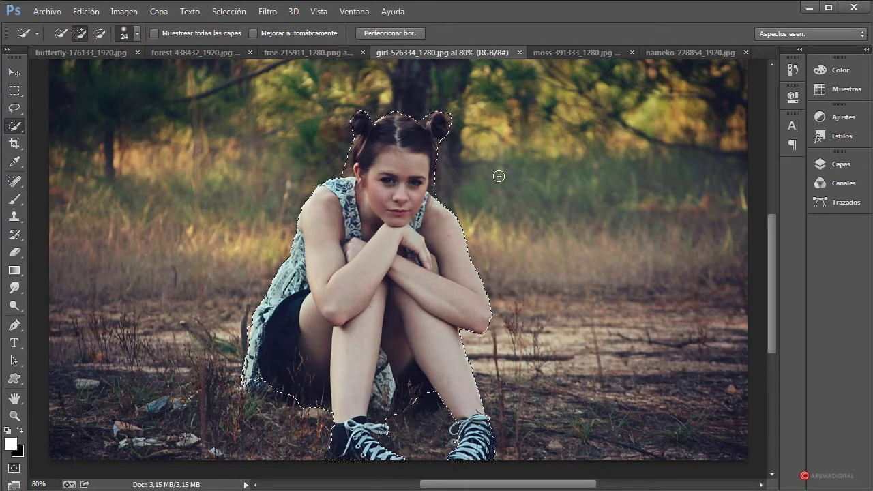
Step: Apply Refine Edge to the girl with Smooth 11, Contrast 12 and Feather 1.6 px
click(394, 34)
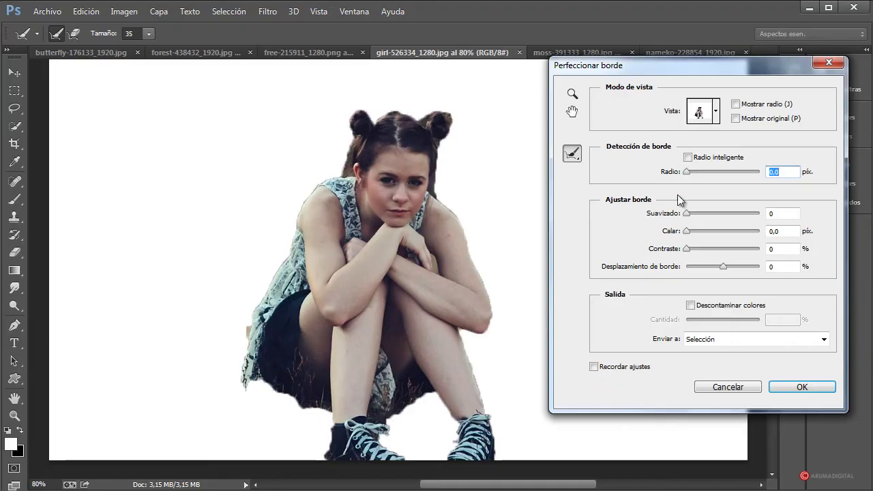
drag(687, 213, 694, 214)
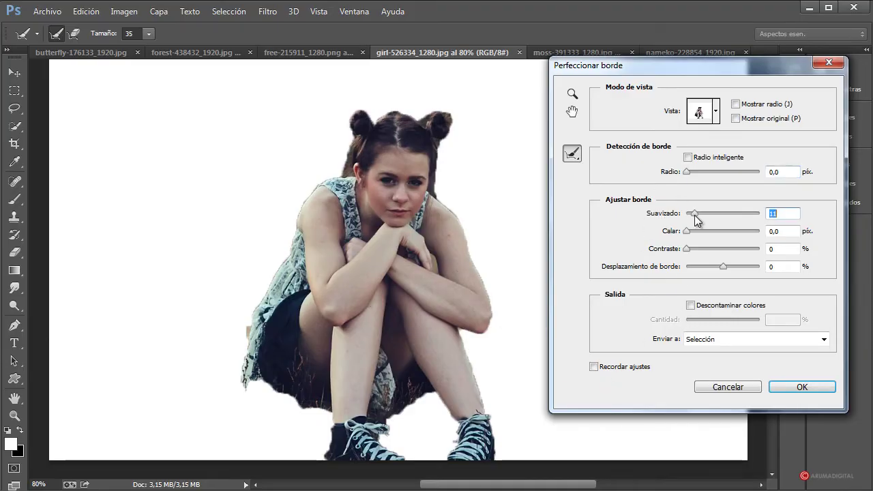
drag(687, 248, 695, 249)
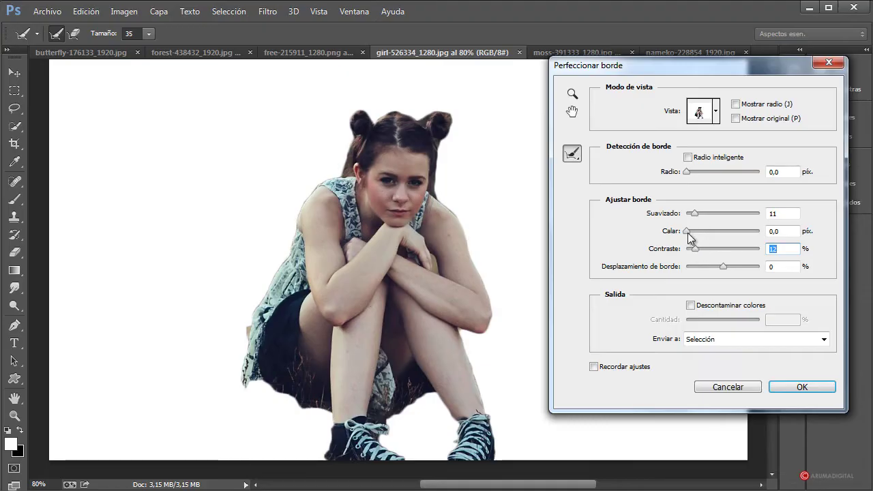
drag(687, 232, 694, 231)
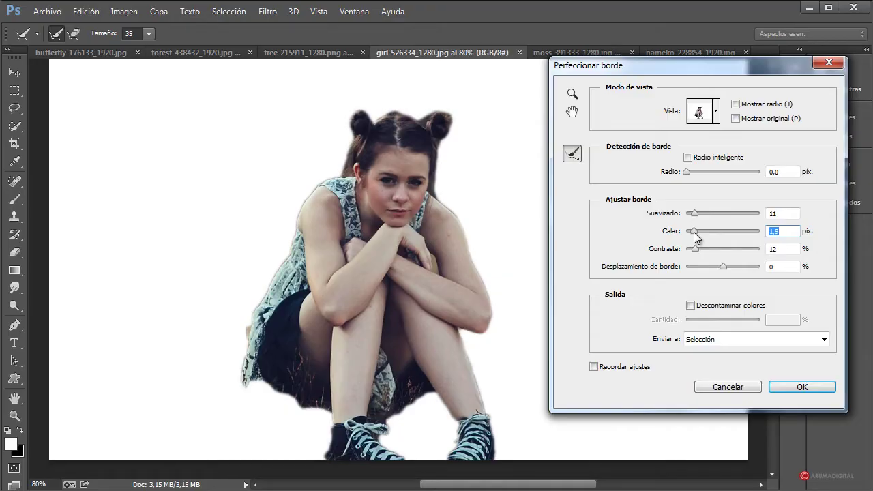
drag(694, 230, 692, 230)
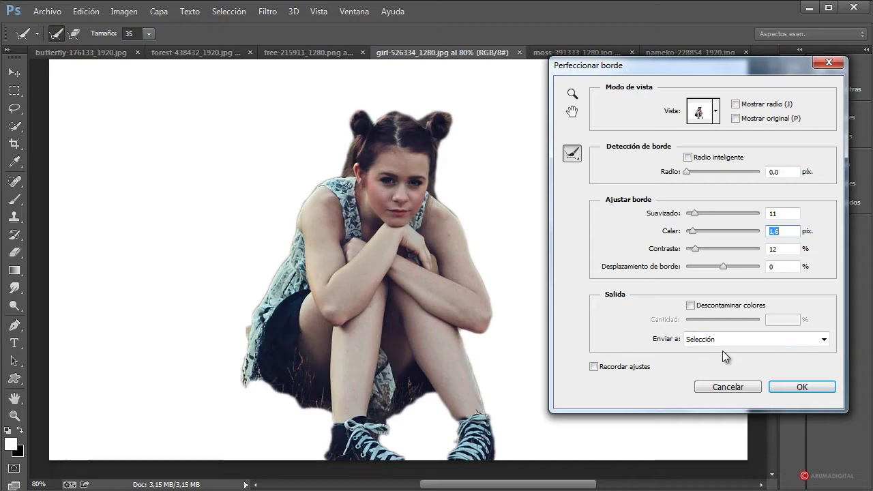
click(802, 387)
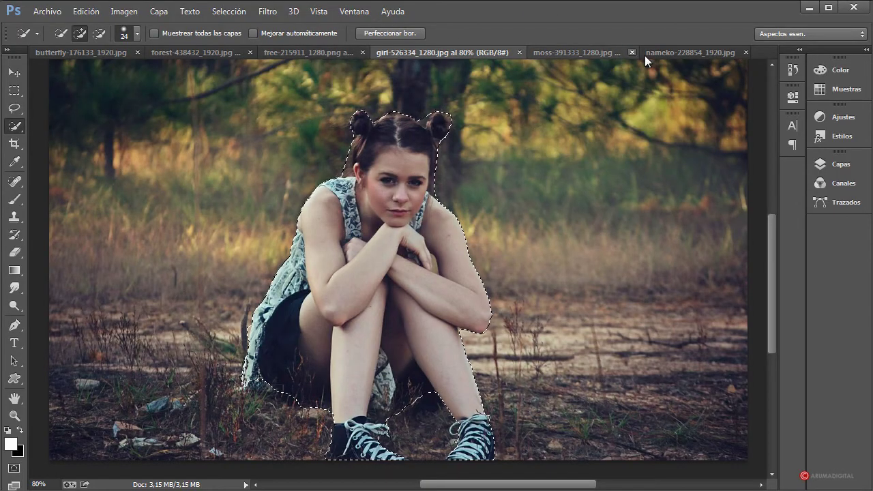
Step: Drag the girl cutout into the moss image as Capa 1 and begin Free Transform
click(575, 51)
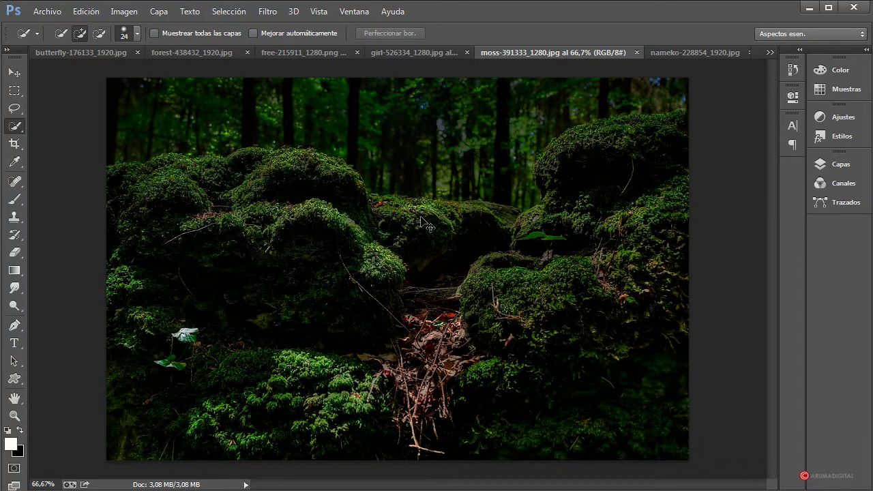
drag(427, 225, 427, 226)
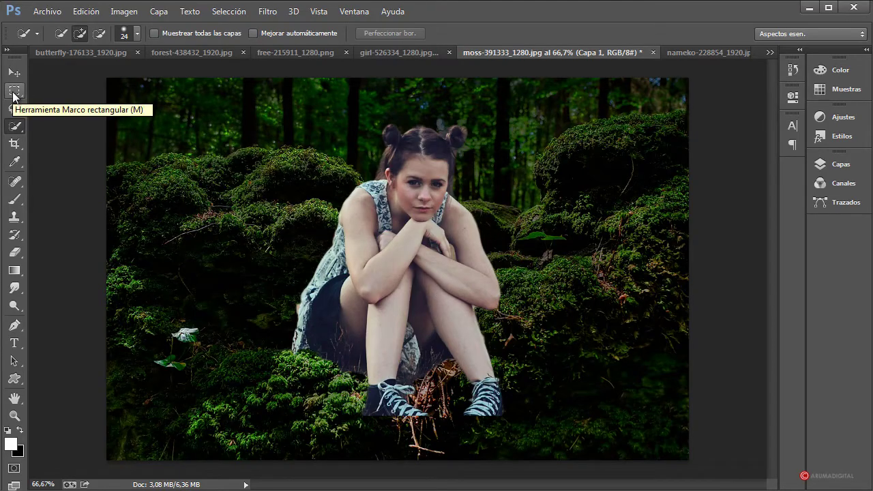
click(13, 93)
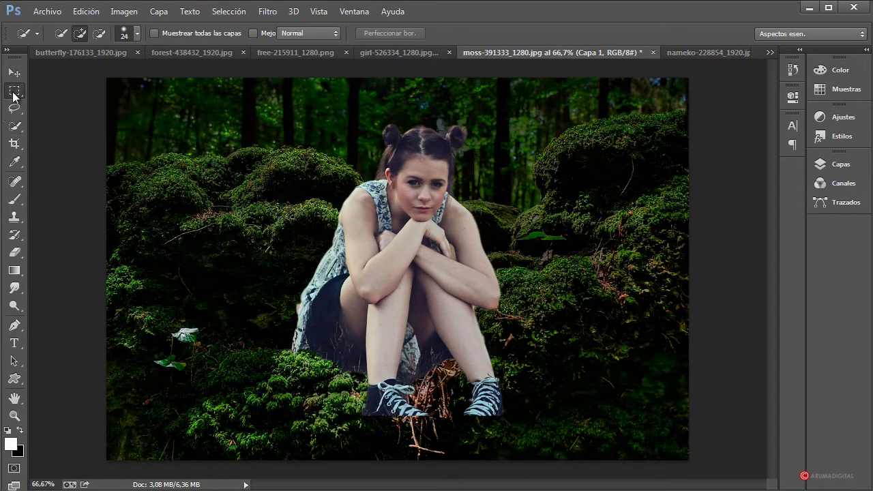
right_click(426, 203)
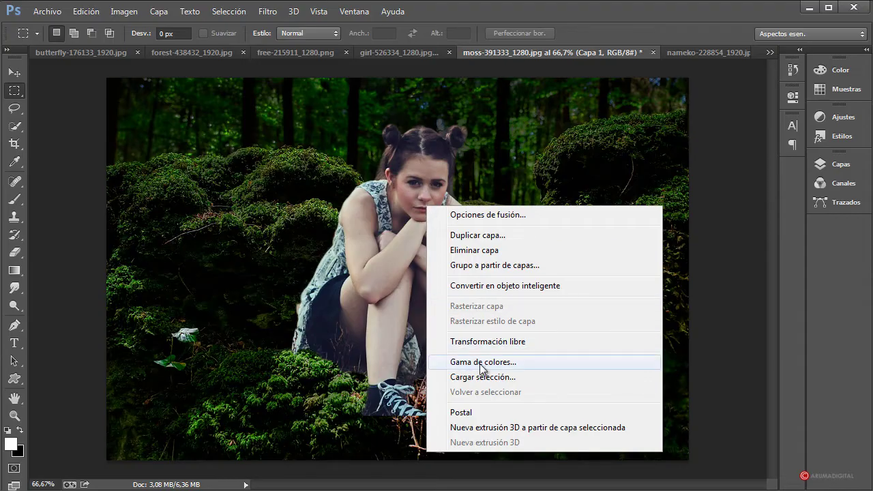
click(490, 349)
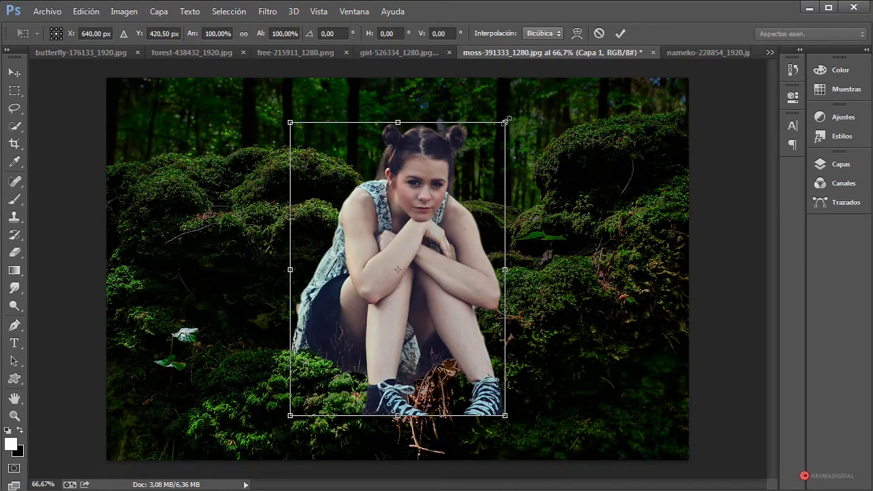
Step: Scale the girl to about 45% and seat her on the moss left of centre
mouse_move(498, 128)
mouse_down()
mouse_move(457, 158)
mouse_move(397, 273)
mouse_move(411, 272)
mouse_move(433, 242)
mouse_move(403, 262)
mouse_move(445, 251)
mouse_move(448, 209)
mouse_move(412, 242)
mouse_move(428, 250)
mouse_move(435, 221)
mouse_move(428, 244)
mouse_up()
drag(374, 304, 330, 258)
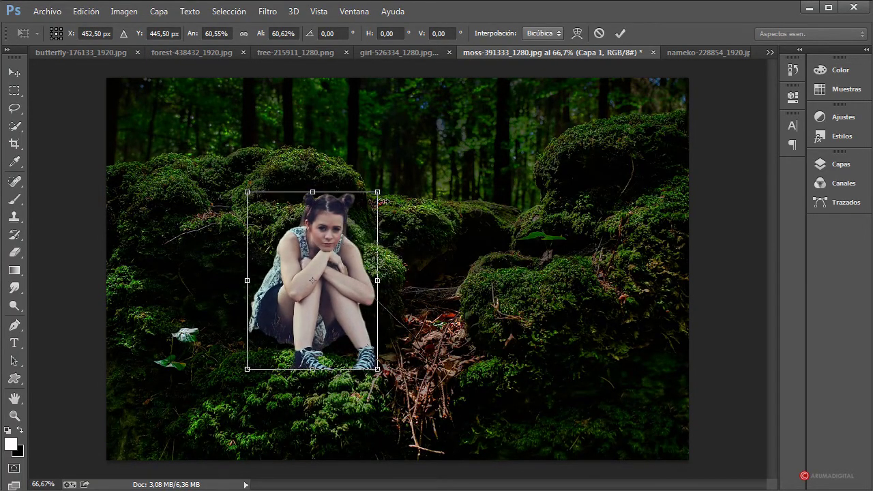
drag(378, 189, 352, 237)
drag(313, 272, 317, 267)
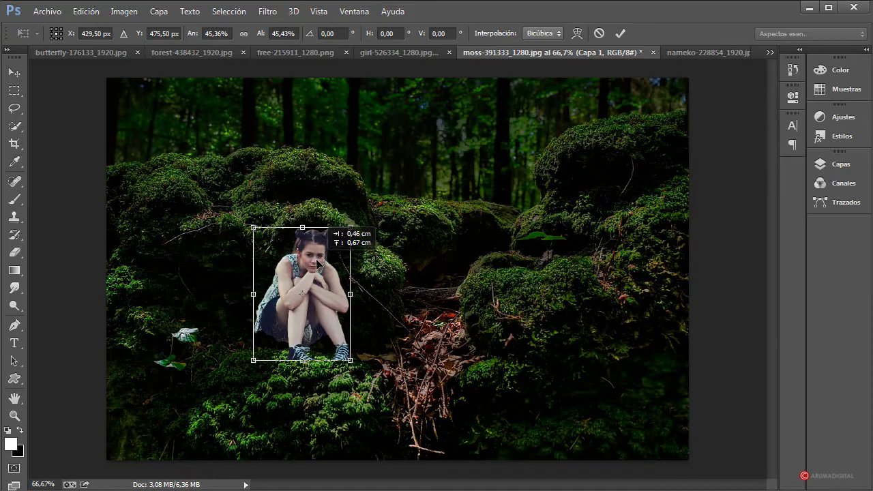
drag(317, 266, 318, 264)
key(Return)
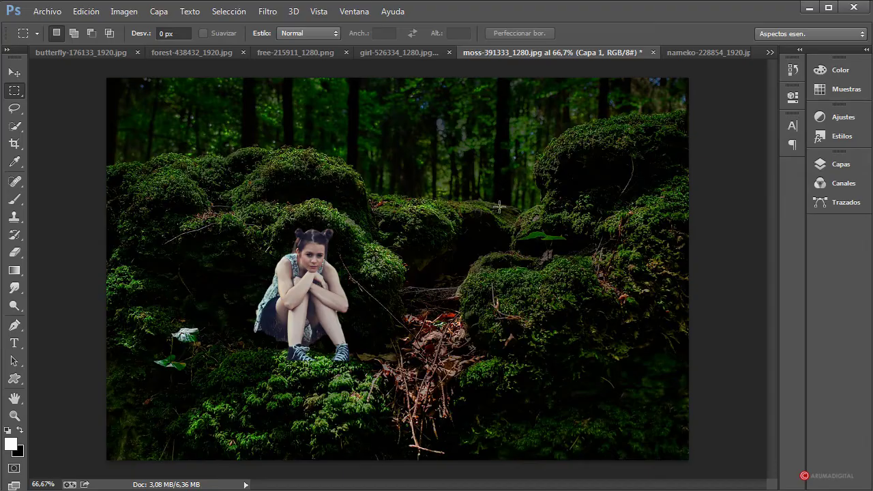
click(60, 55)
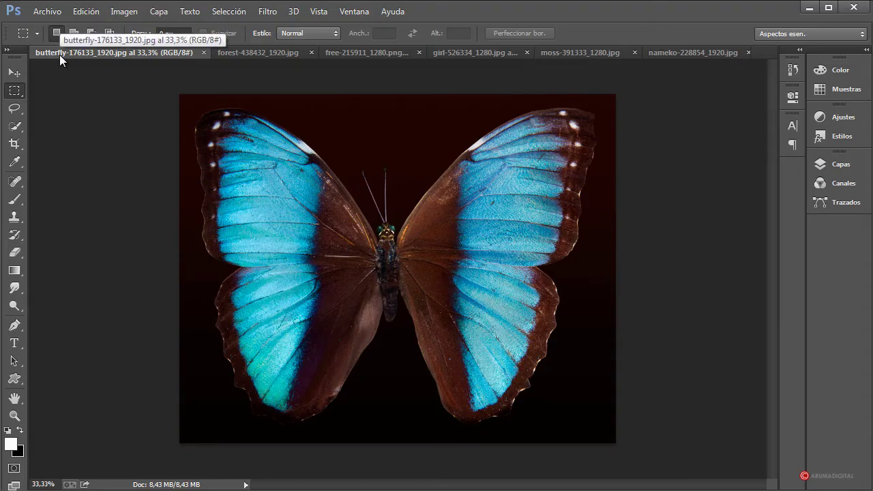
Step: Switch to the Magic Wand with a tolerance of 32
click(16, 125)
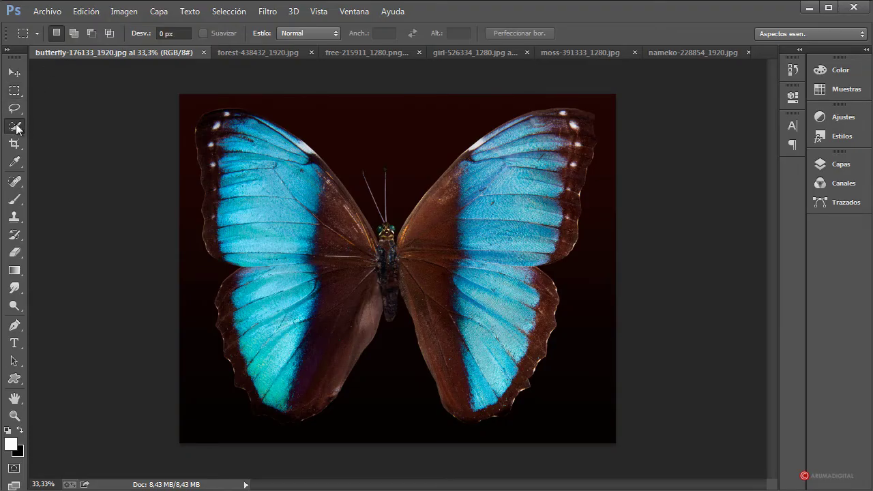
click(80, 137)
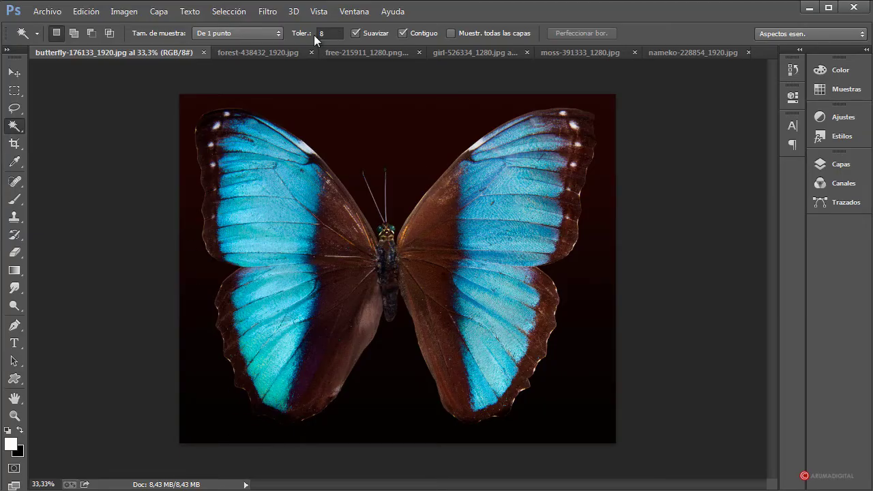
click(335, 33)
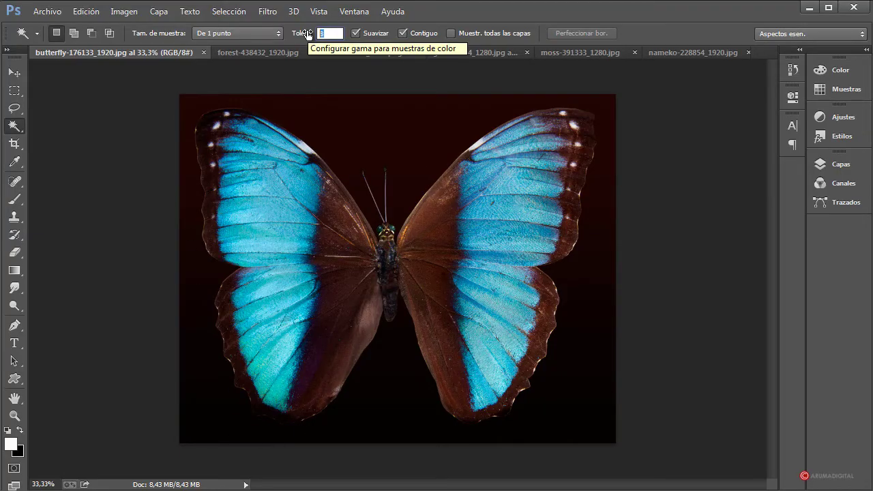
text(32)
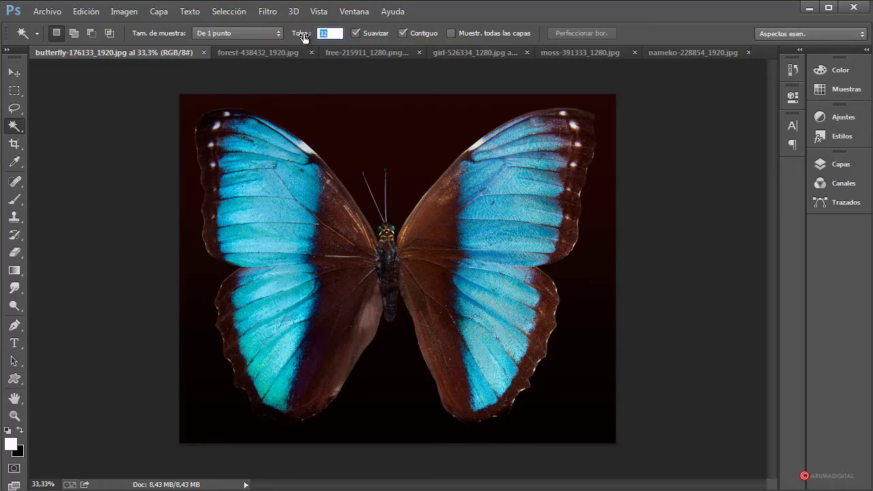
Step: Select the dark background above, below and at both edges of the butterfly
click(403, 110)
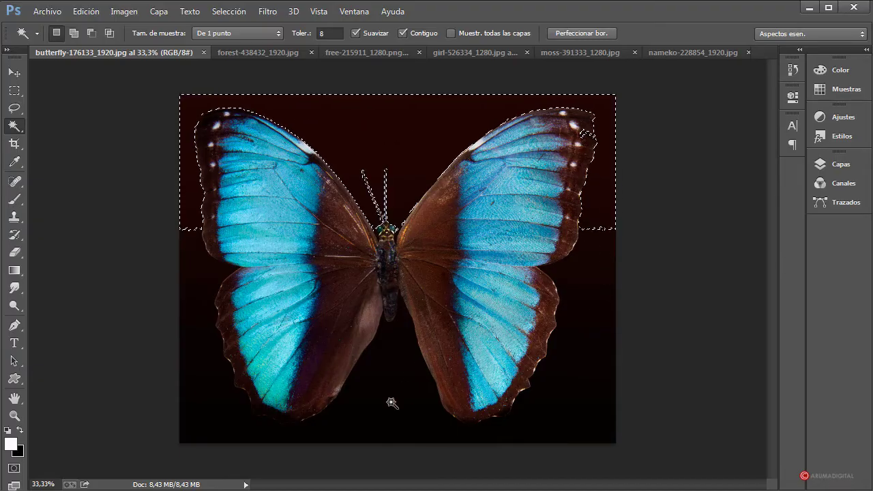
key(shift)
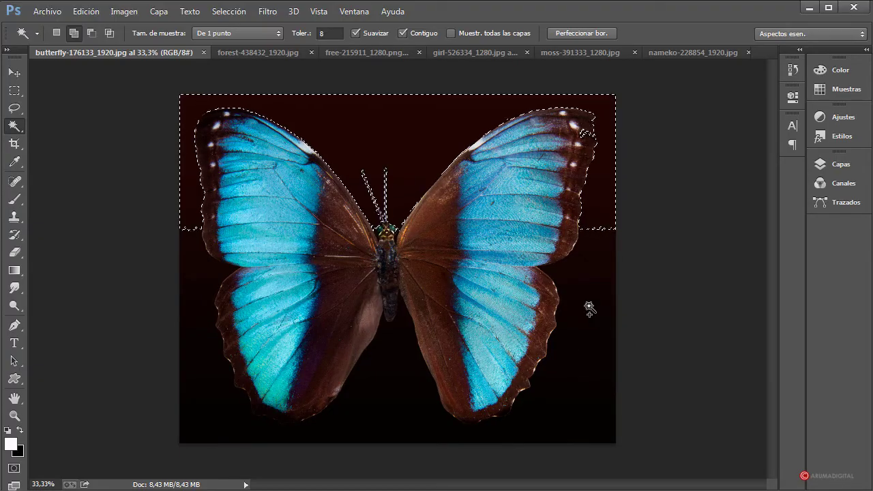
click(602, 281)
click(184, 242)
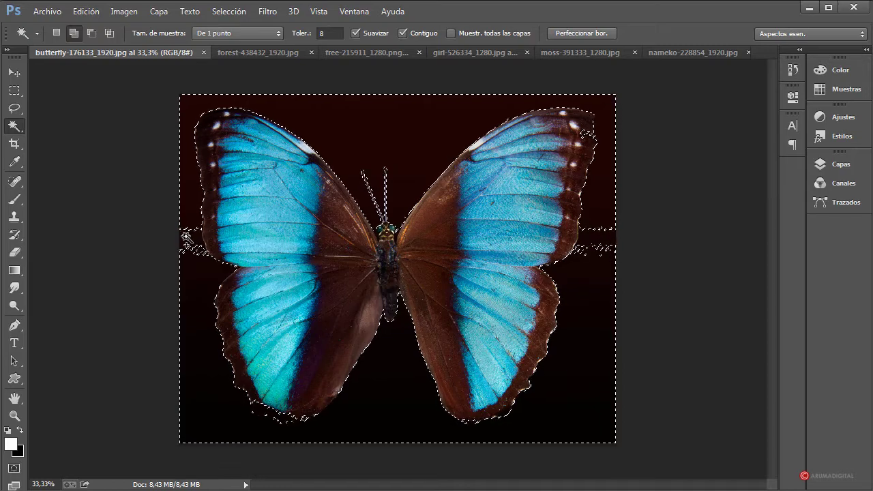
click(605, 244)
key(shift)
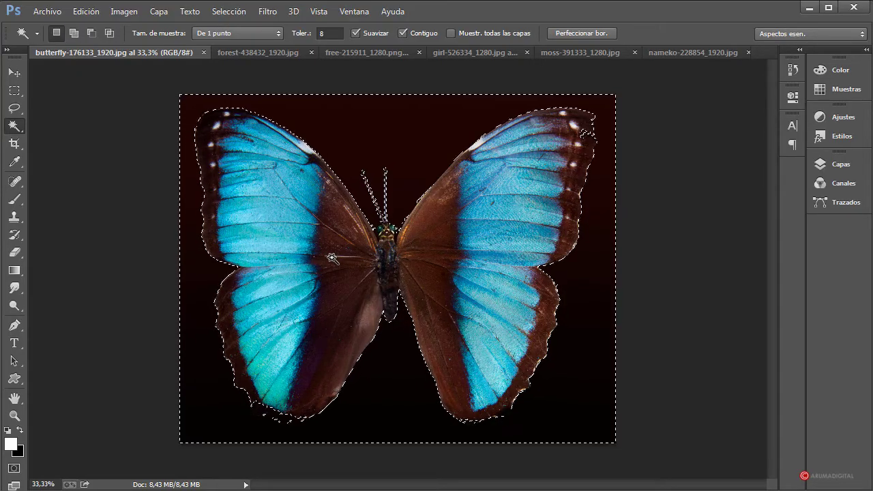
Step: Inverse the selection to the butterfly and bring up Refine Edge via Quick Selection
click(229, 11)
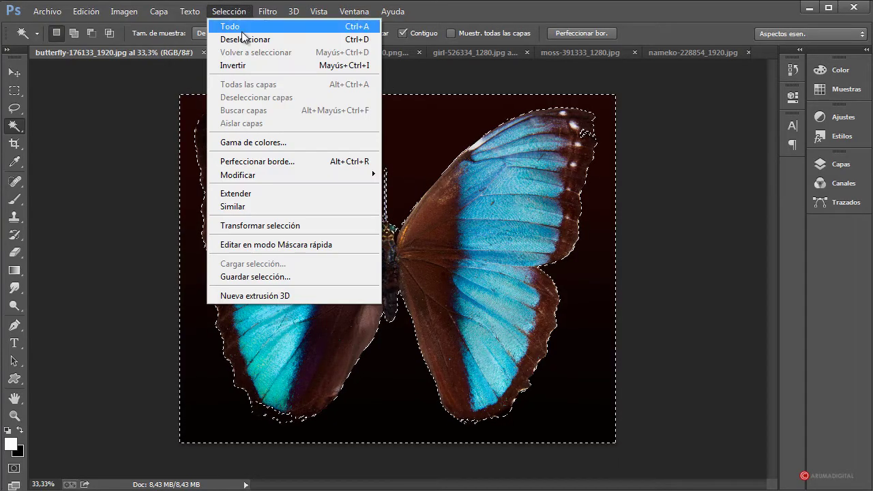
click(222, 62)
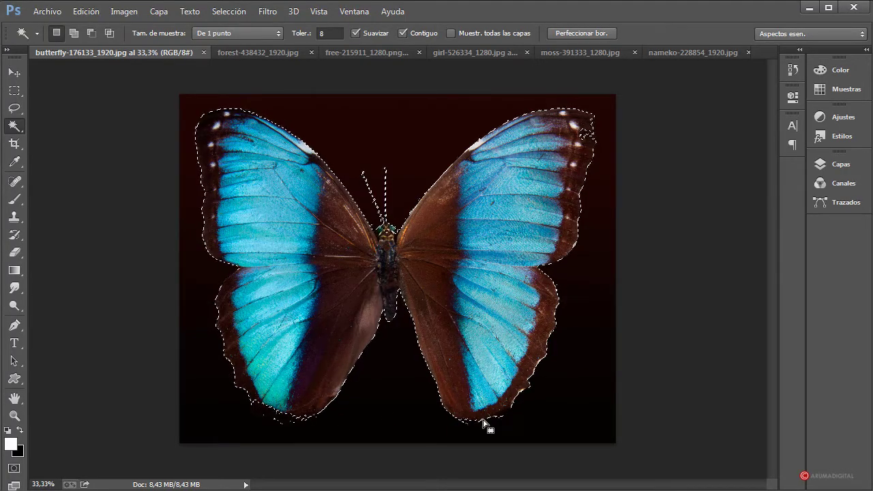
right_click(15, 126)
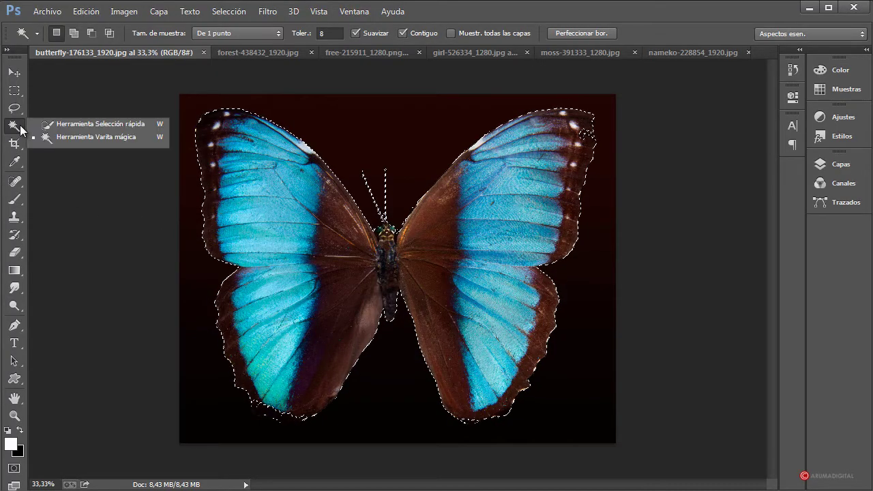
click(70, 124)
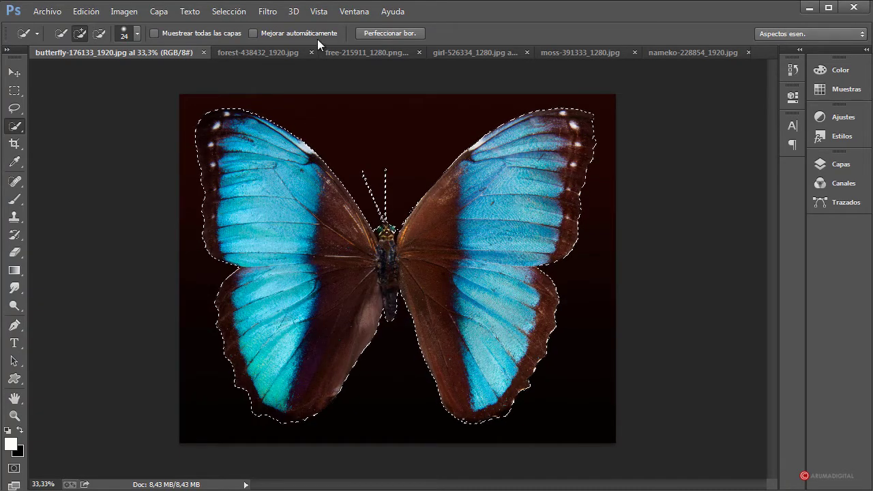
click(372, 33)
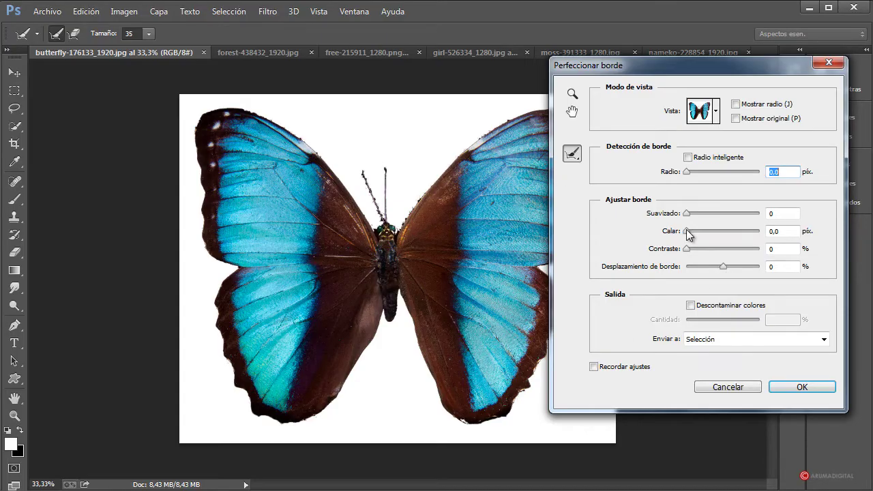
Step: Set Smooth 19, Feather 3.8 px and Contrast 10% for the butterfly edge and apply
mouse_move(687, 232)
mouse_down()
mouse_move(691, 214)
mouse_move(697, 218)
mouse_up()
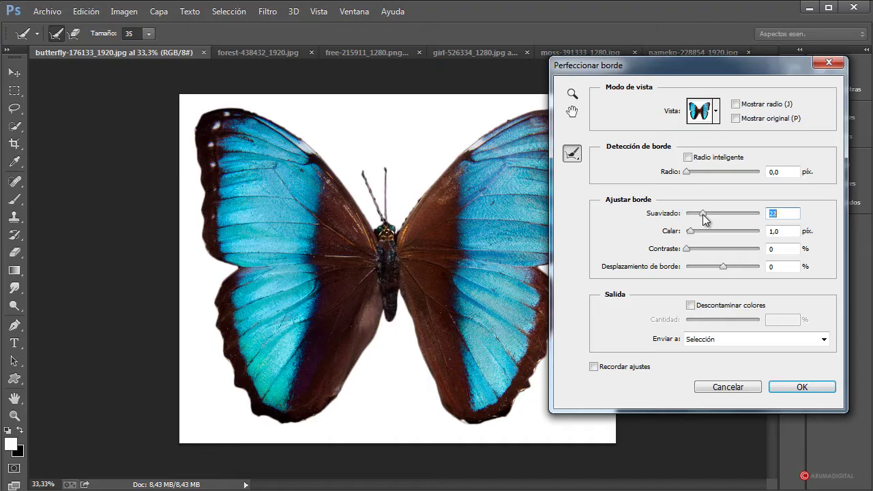
mouse_move(690, 232)
mouse_down()
mouse_move(704, 227)
mouse_move(694, 248)
mouse_up()
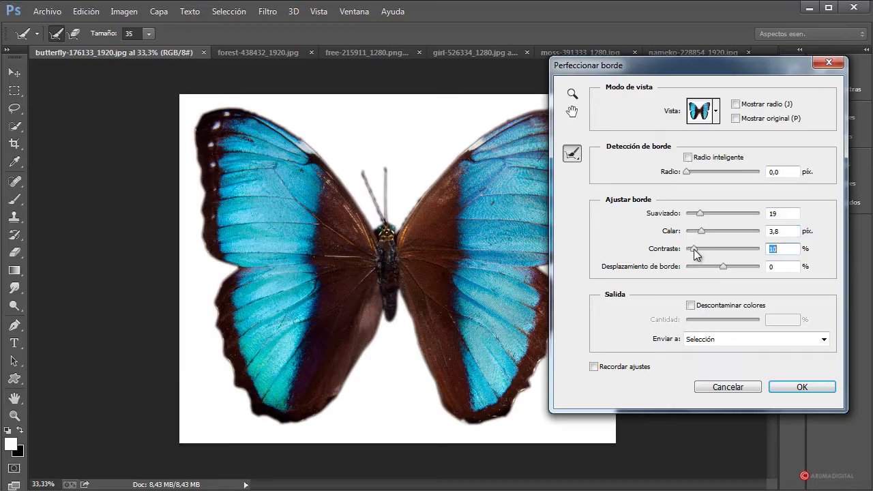
click(802, 387)
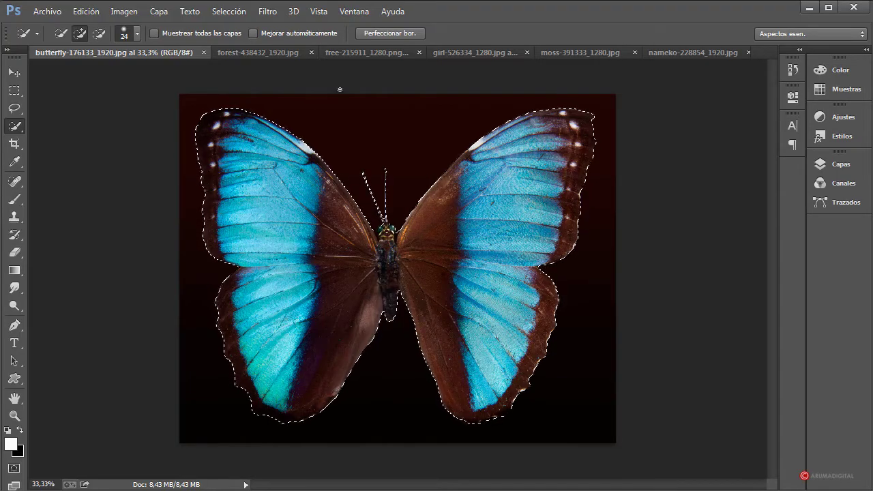
Step: Paste the butterfly into the moss forest composite as a new layer
click(248, 52)
click(367, 53)
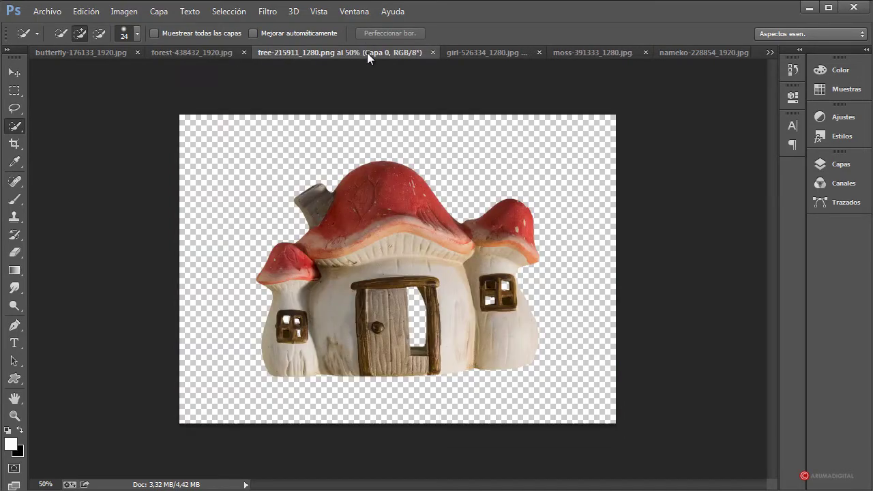
click(586, 54)
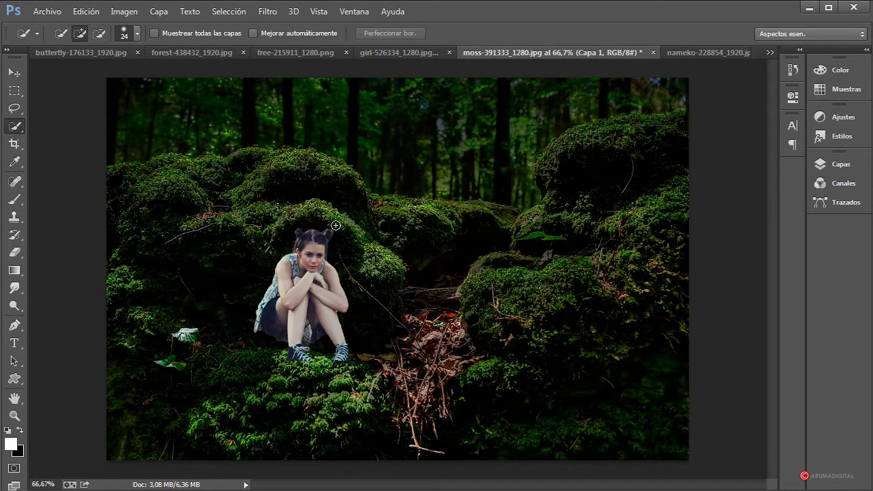
key(ctrl+v)
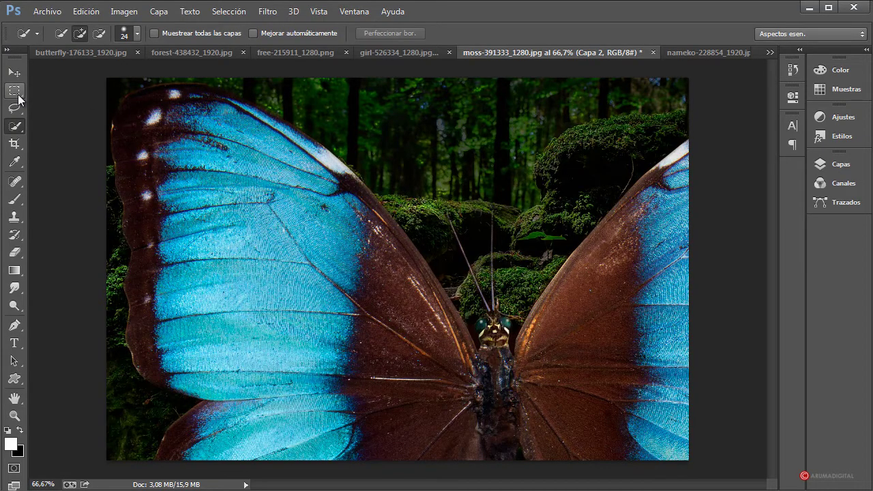
Step: Free-transform the butterfly with linked width and height to 30%
click(18, 94)
right_click(316, 193)
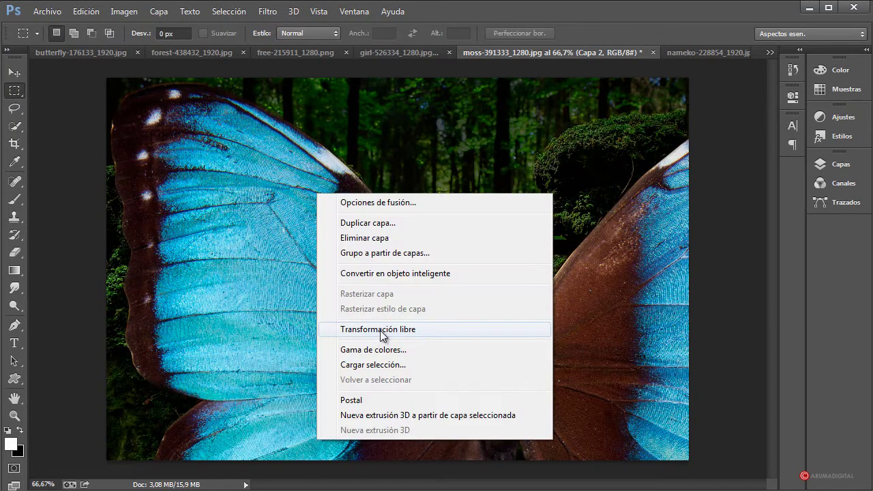
click(379, 330)
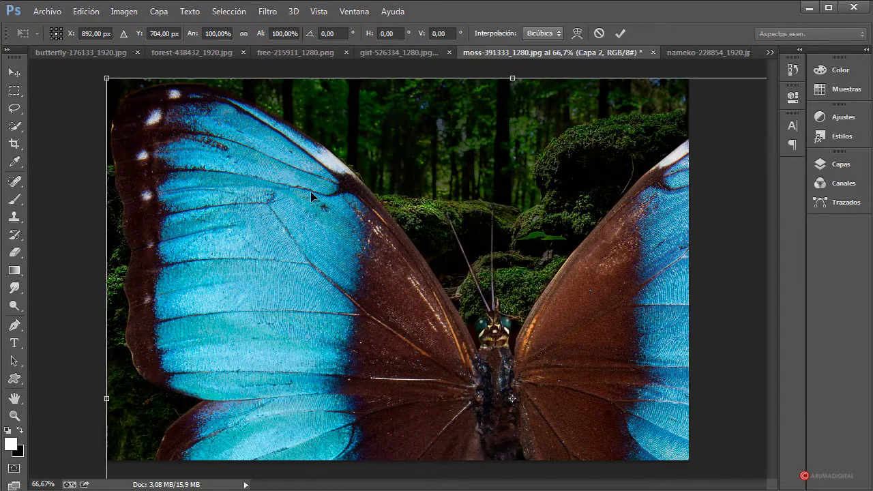
click(243, 34)
click(202, 33)
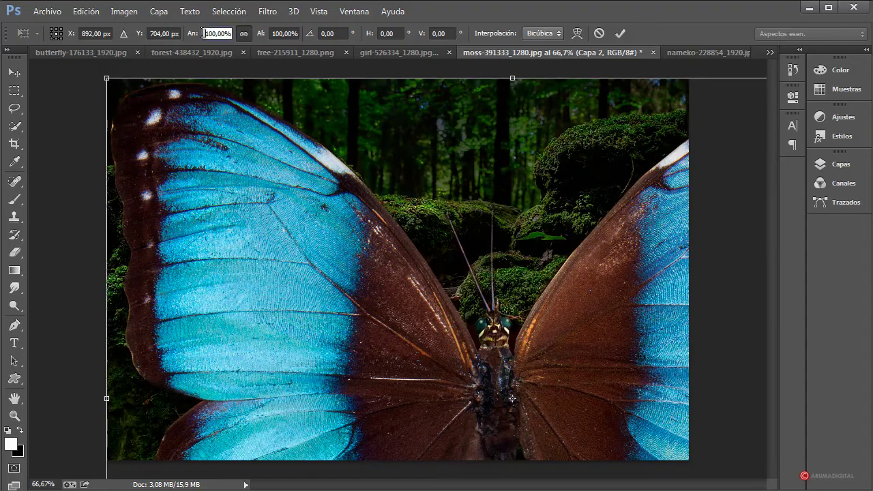
drag(203, 33, 213, 33)
text(3)
key(Return)
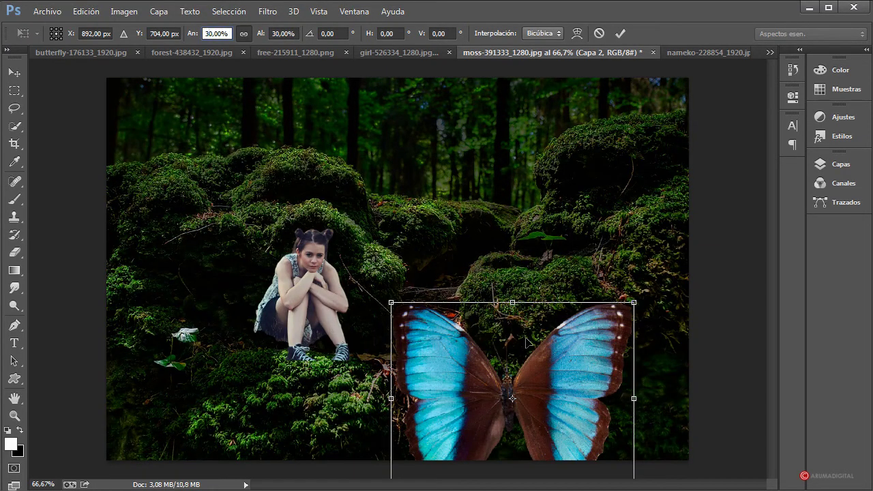
Step: Reduce the butterfly to 25% and centre it over the girl
mouse_move(559, 395)
mouse_down()
mouse_move(369, 270)
mouse_move(358, 274)
mouse_up()
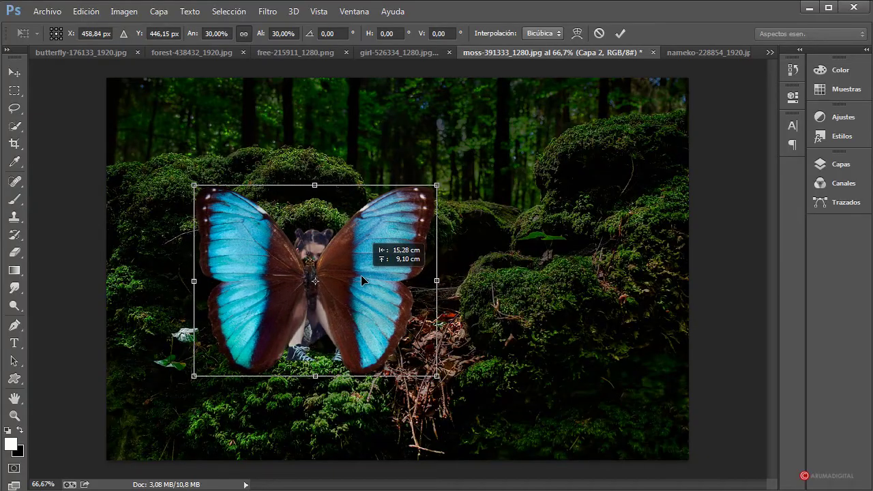
drag(202, 33, 207, 32)
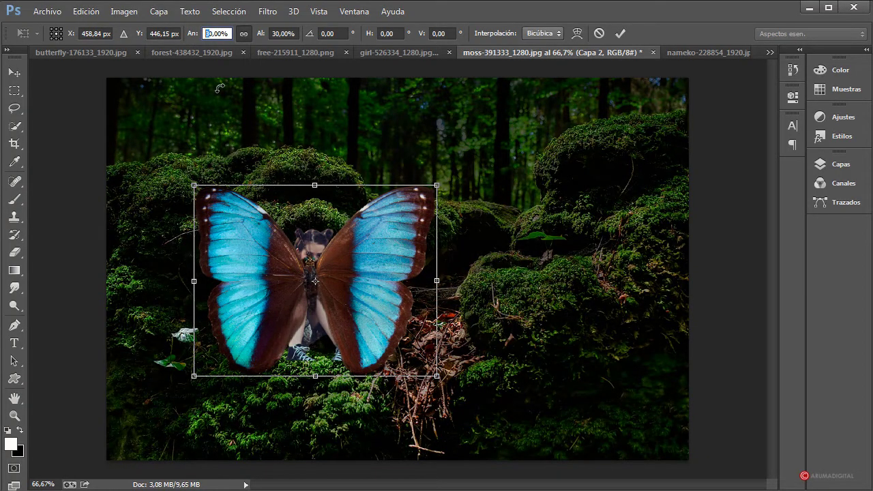
text(25)
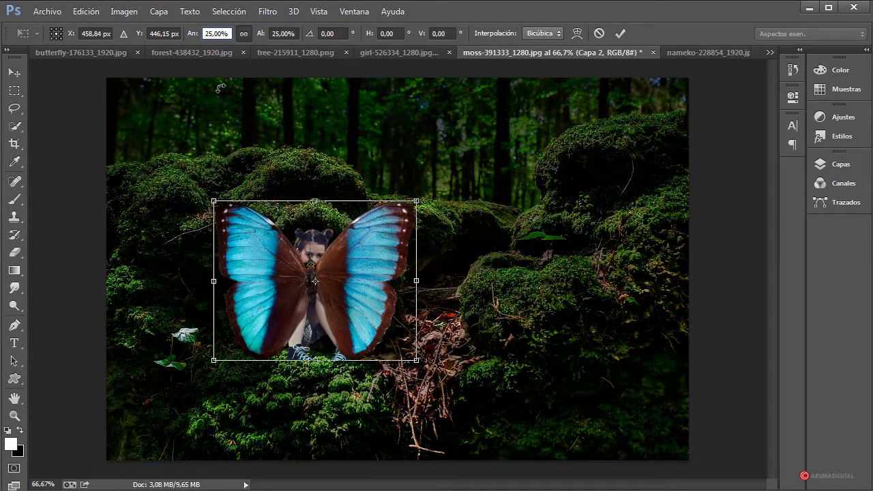
drag(339, 286, 339, 286)
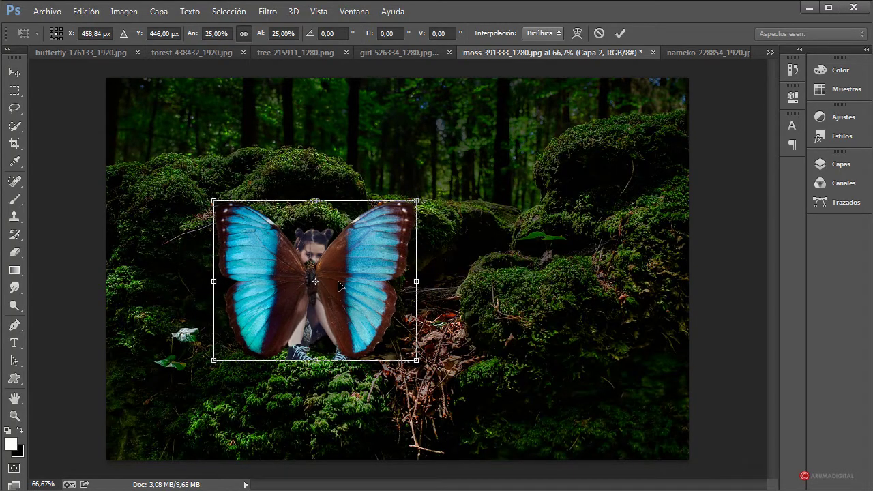
Step: Commit the butterfly resize and move Capa 2 below the girl's layer, Capa 1
key(Return)
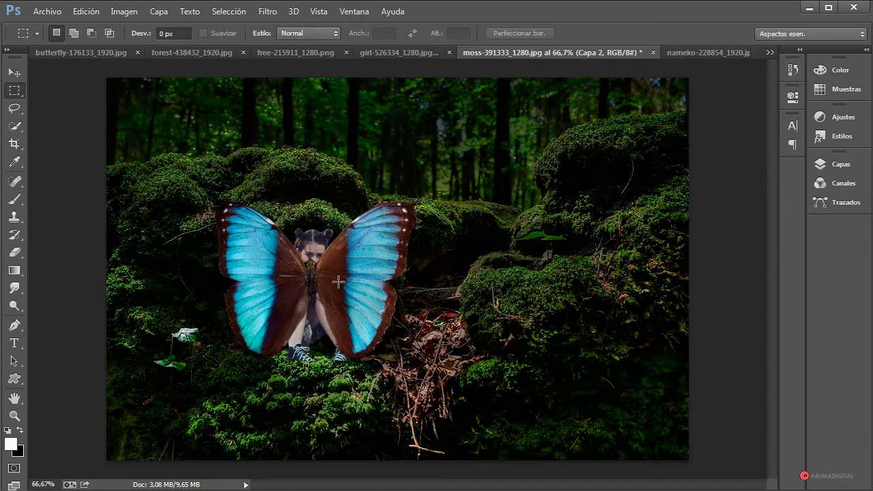
click(841, 164)
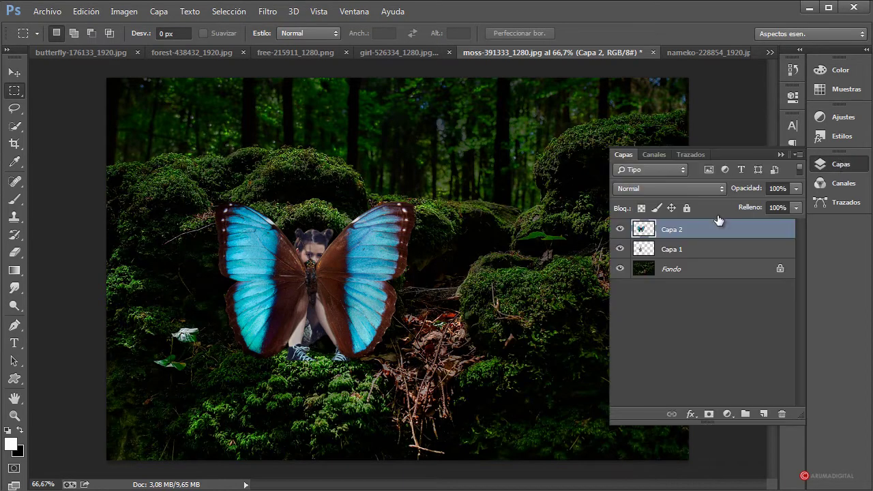
drag(717, 232, 718, 255)
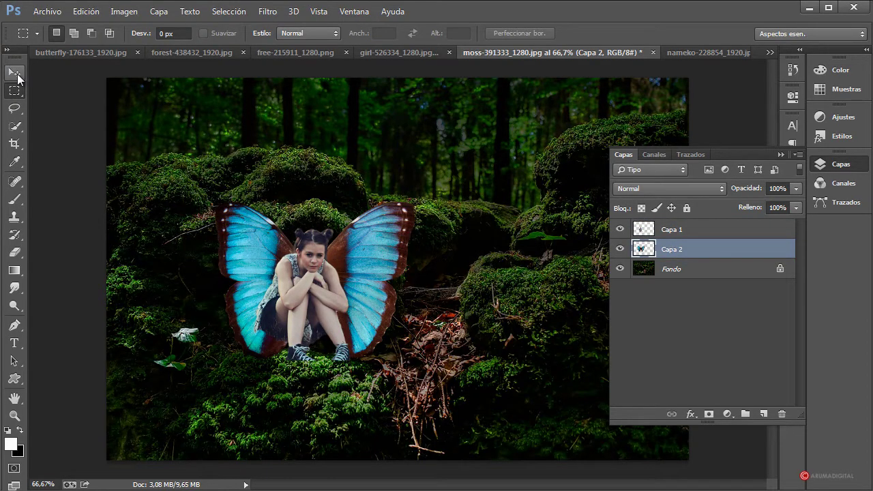
Step: Reposition the wings up and left so they spread behind the girl's back
click(15, 72)
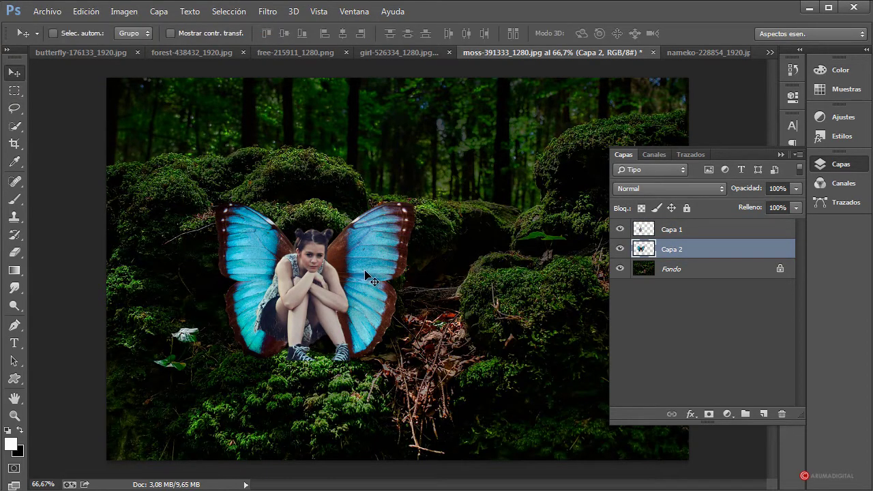
drag(366, 275, 359, 259)
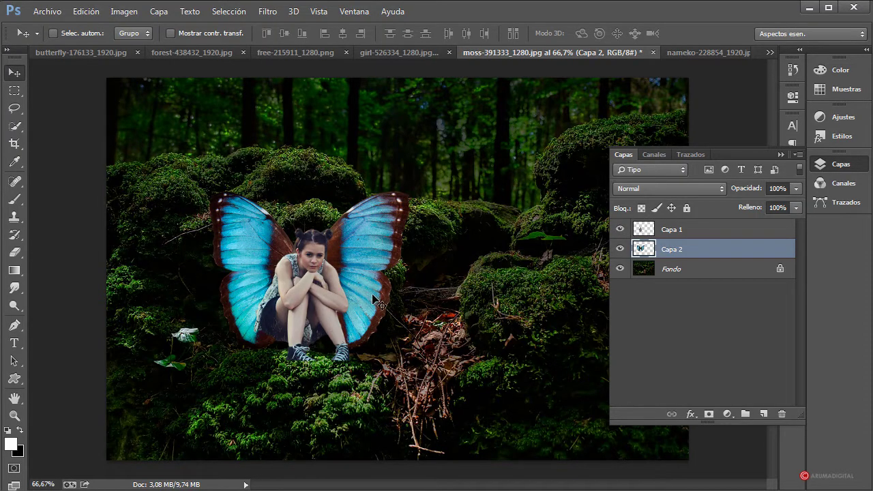
drag(369, 297, 371, 296)
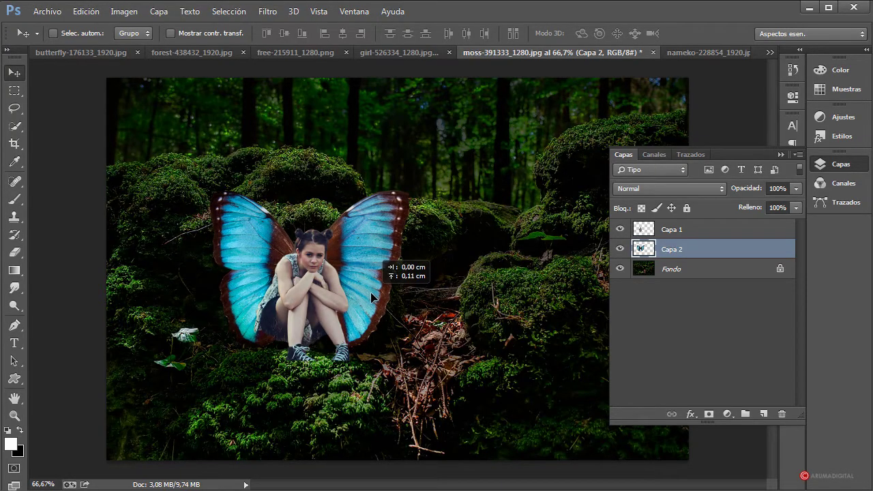
Step: Apply a perspective transform that narrows and tilts the butterfly wings
click(15, 96)
right_click(365, 236)
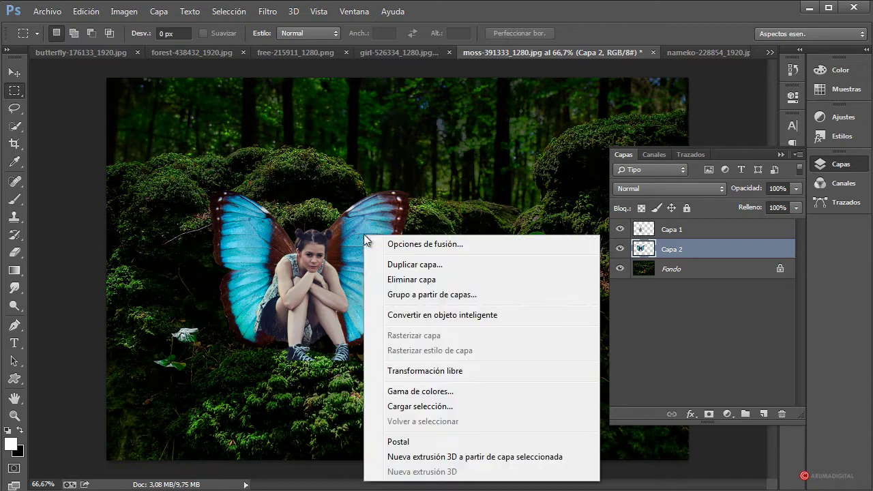
click(425, 371)
right_click(365, 236)
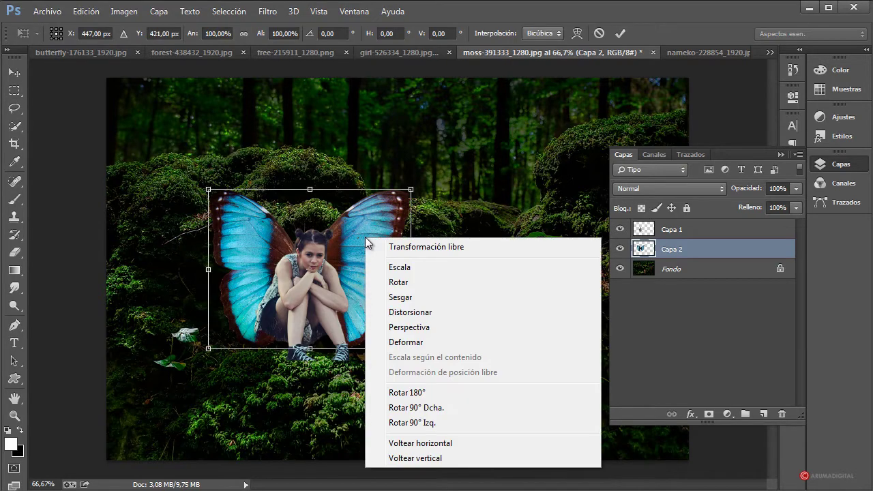
click(422, 327)
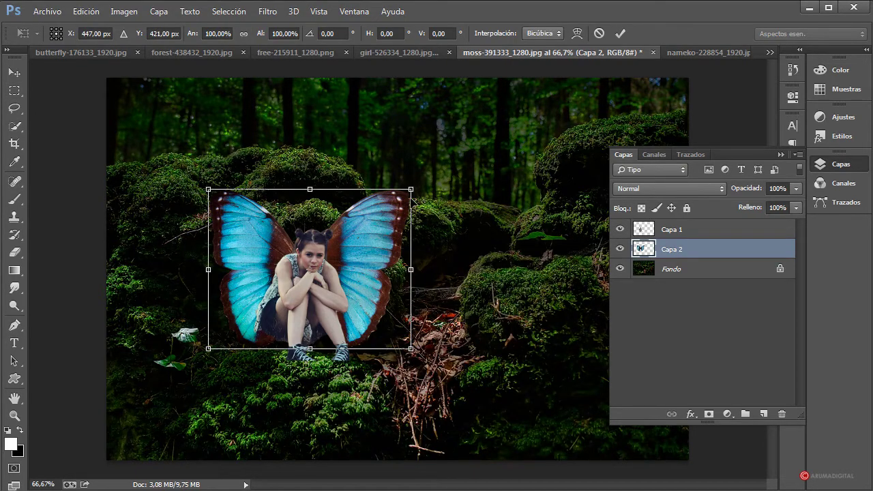
drag(412, 191, 412, 202)
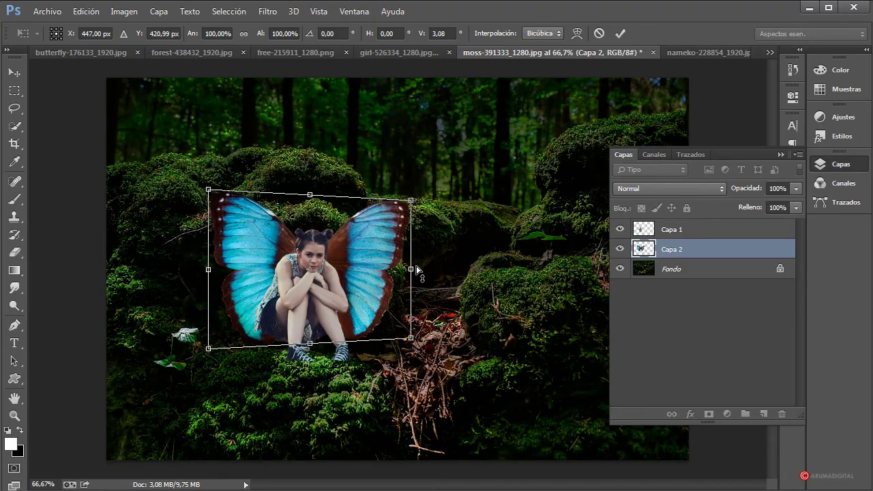
drag(414, 273, 414, 275)
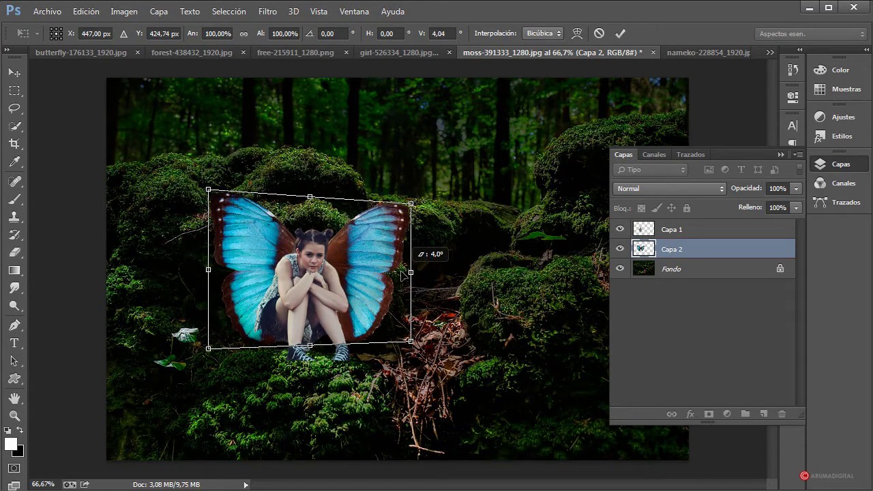
drag(412, 347, 403, 342)
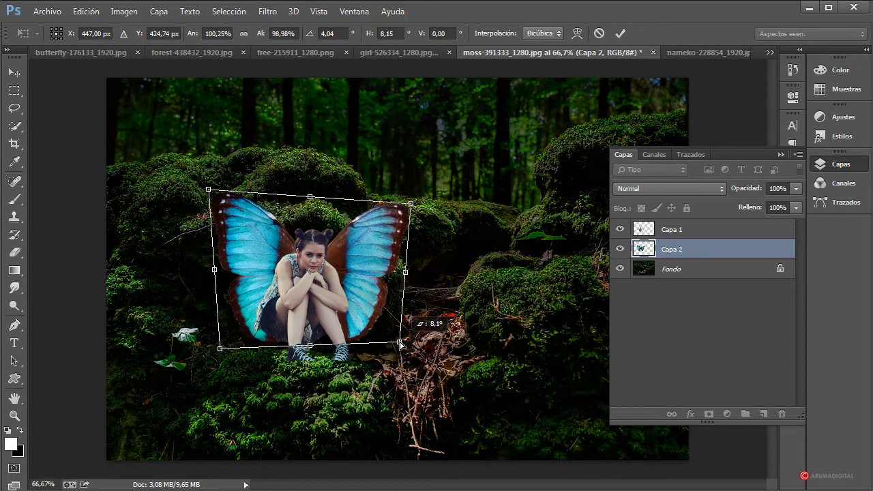
drag(413, 207, 402, 206)
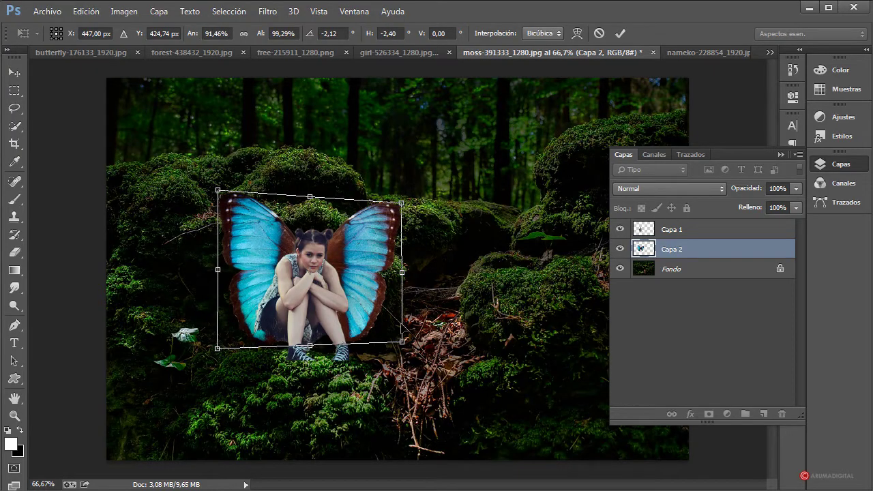
drag(404, 347, 399, 342)
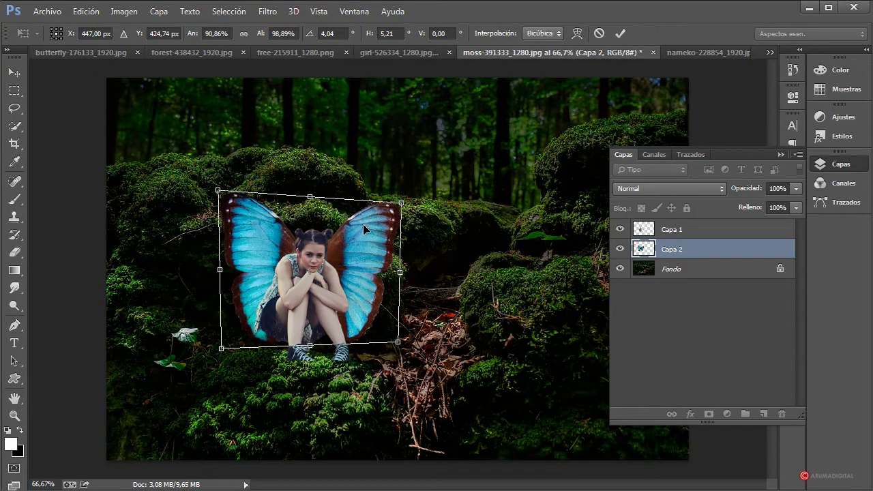
key(Return)
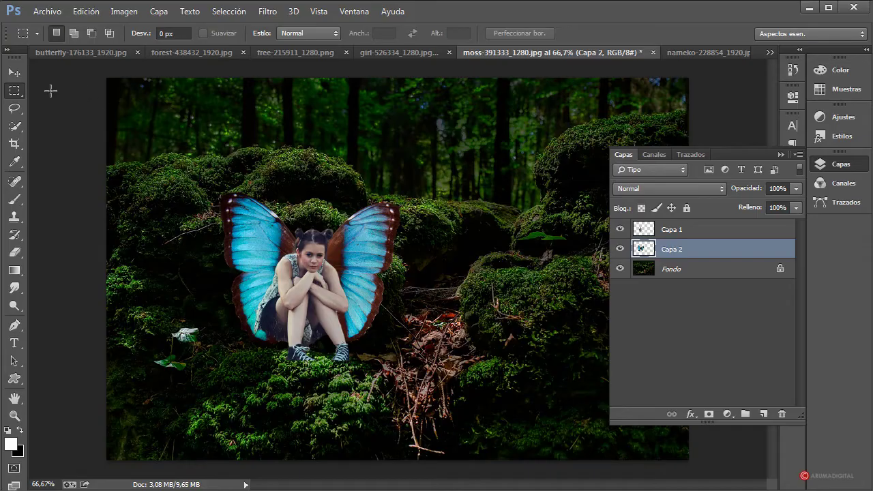
Step: Nudge the wings left, then two pixels right, so they sit centred behind the girl
click(15, 72)
drag(354, 240, 346, 238)
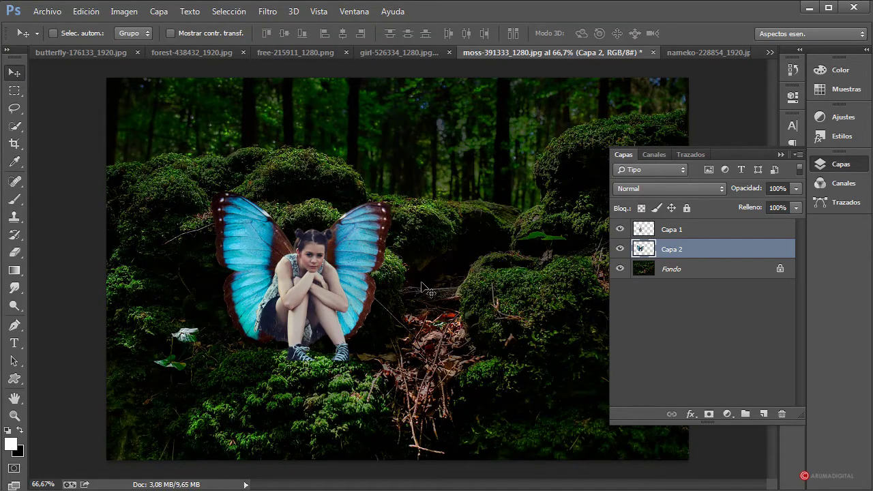
key(Right)
key(Right)
key(Right)
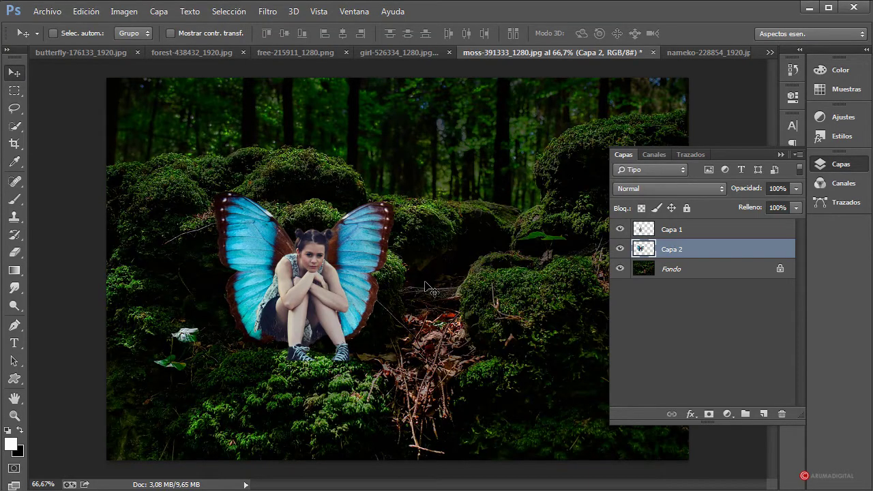
key(Right)
key(Right)
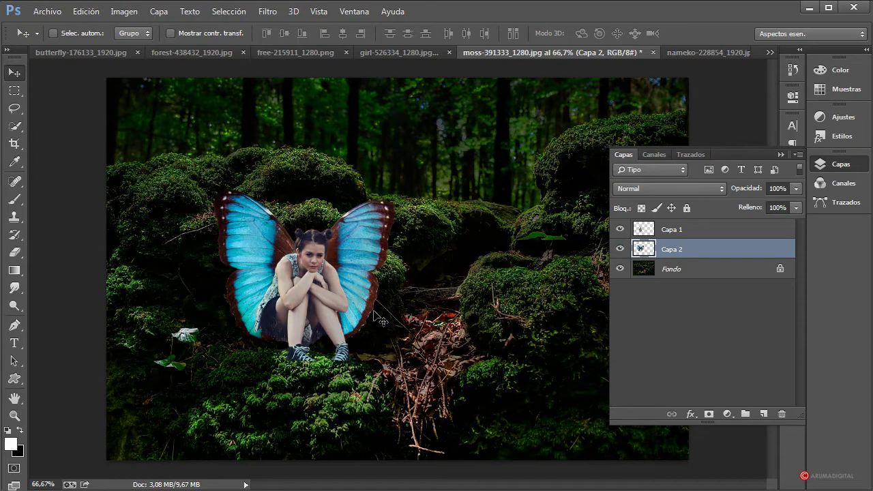
Step: Drag the free-215911 mushroom house into the moss composite as Capa 3, placed as the top layer
click(102, 50)
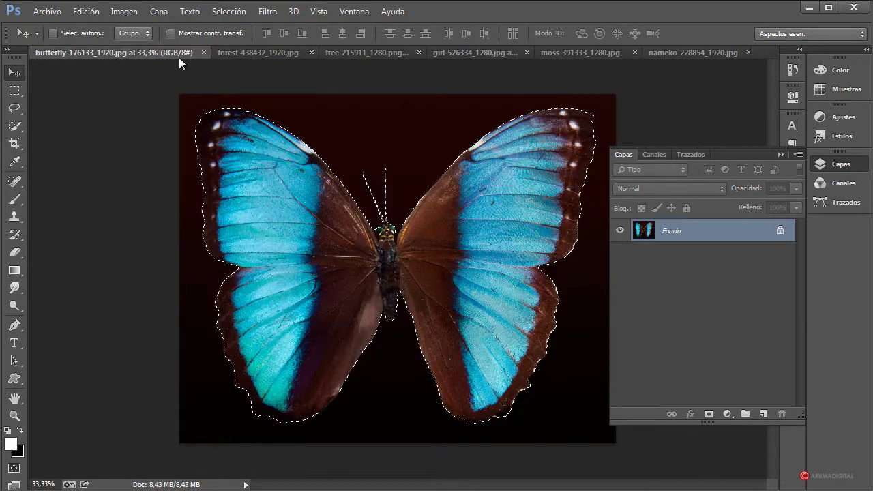
click(260, 52)
click(380, 52)
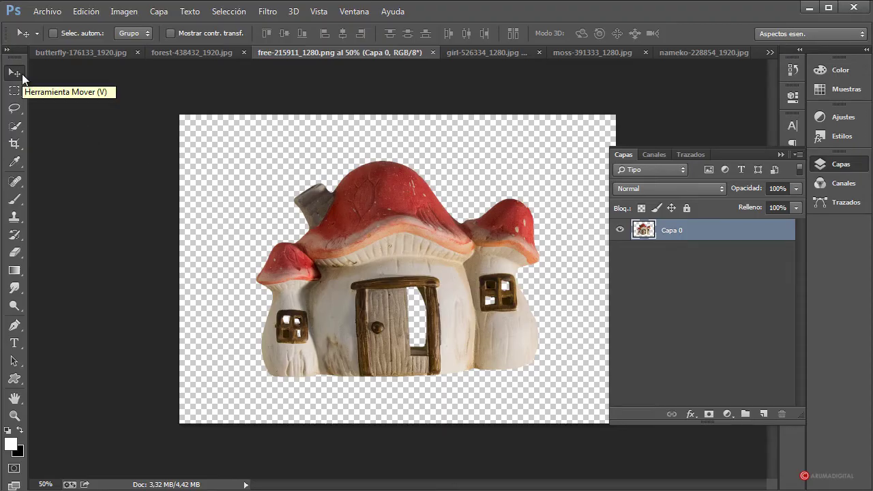
drag(414, 253, 591, 57)
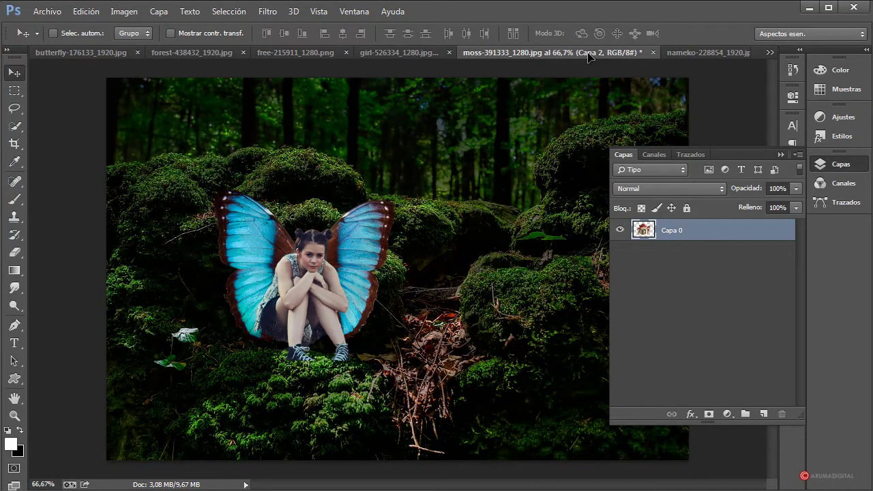
drag(577, 62, 520, 105)
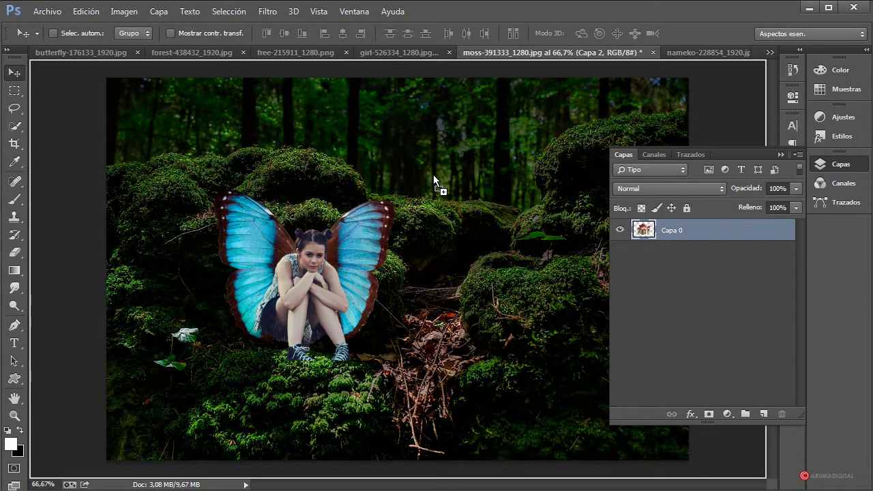
drag(422, 218, 422, 231)
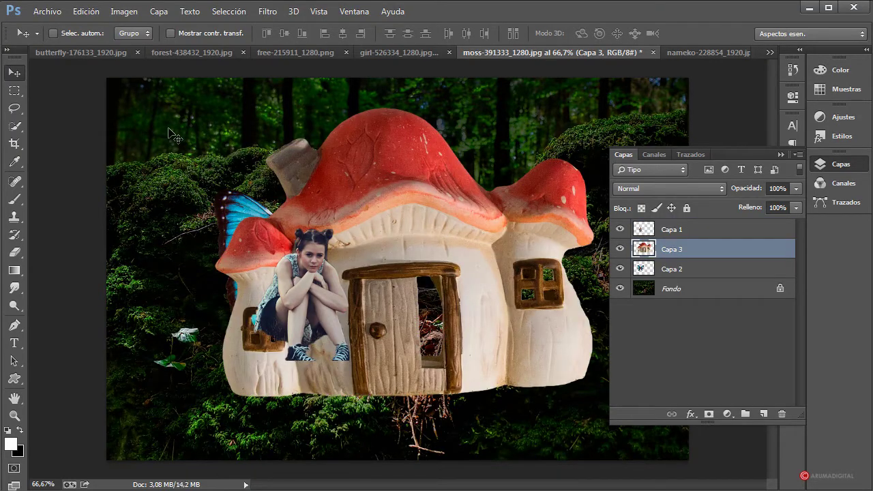
drag(387, 234, 318, 193)
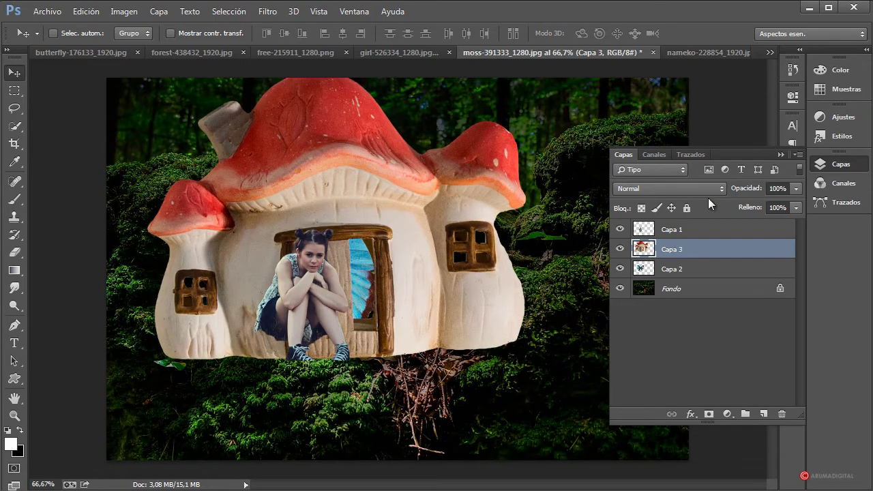
drag(687, 255, 690, 227)
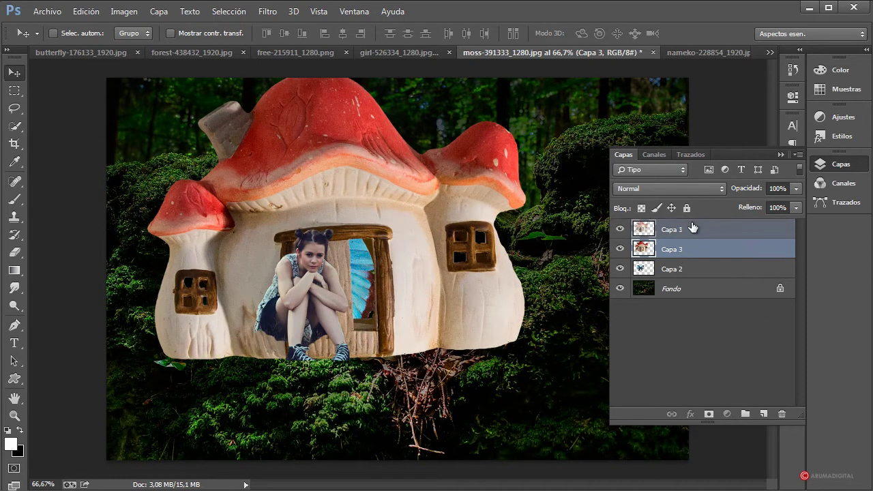
Step: Free-transform the mushroom house to about 22.5% and set it on the upper-left moss
click(15, 91)
right_click(424, 217)
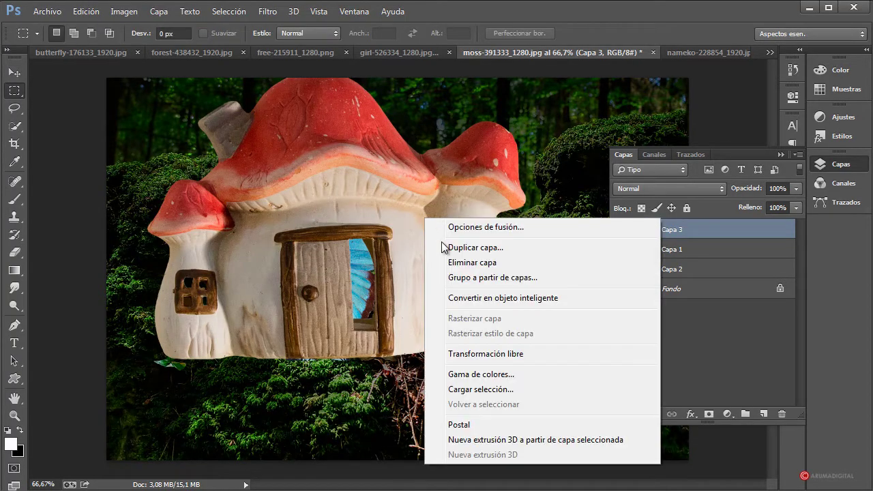
click(540, 353)
drag(523, 70, 274, 311)
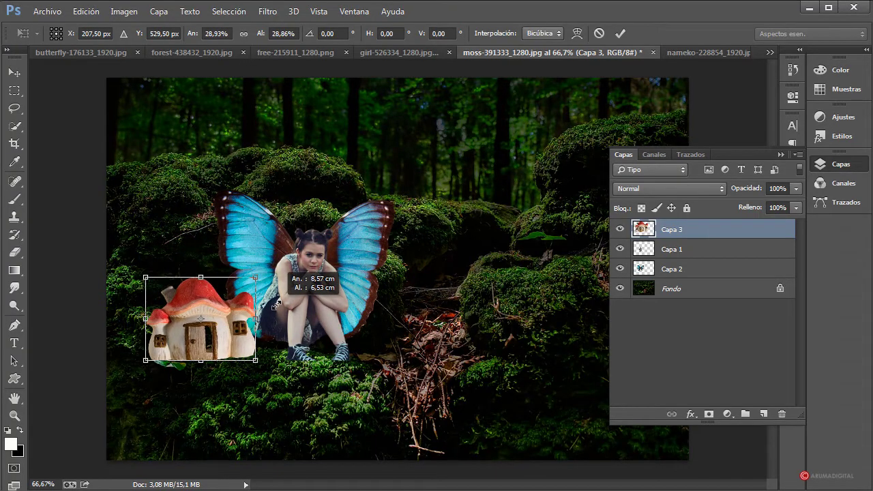
mouse_move(231, 347)
mouse_down()
mouse_move(240, 150)
mouse_move(239, 158)
mouse_move(432, 298)
mouse_up()
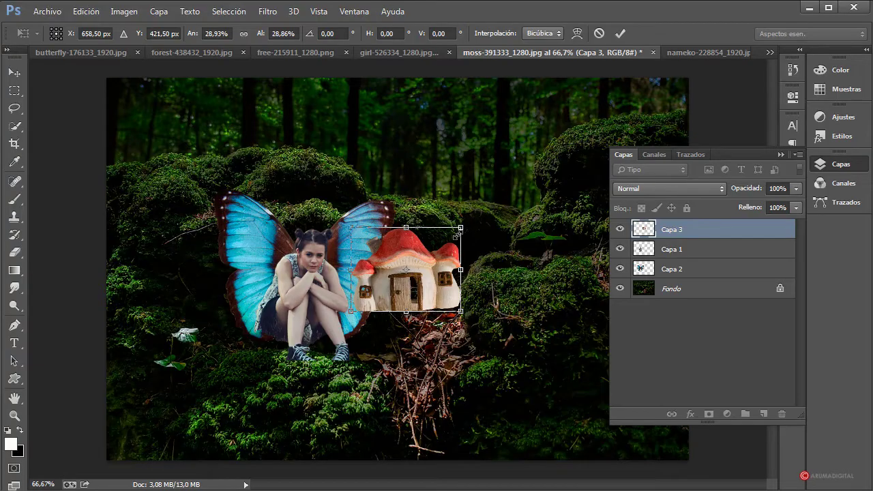
drag(457, 232, 436, 247)
mouse_move(431, 282)
mouse_down()
mouse_move(540, 253)
mouse_move(389, 363)
mouse_move(586, 406)
mouse_move(224, 139)
mouse_move(285, 141)
mouse_move(233, 141)
mouse_up()
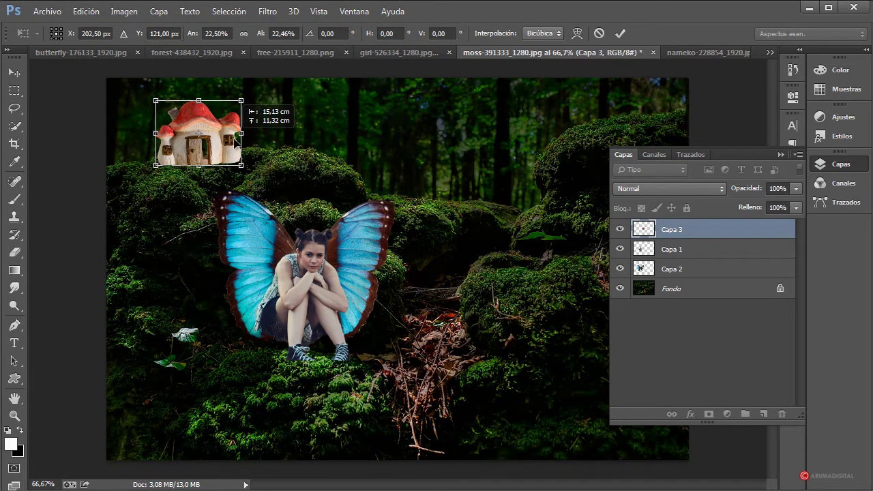
key(m)
key(Return)
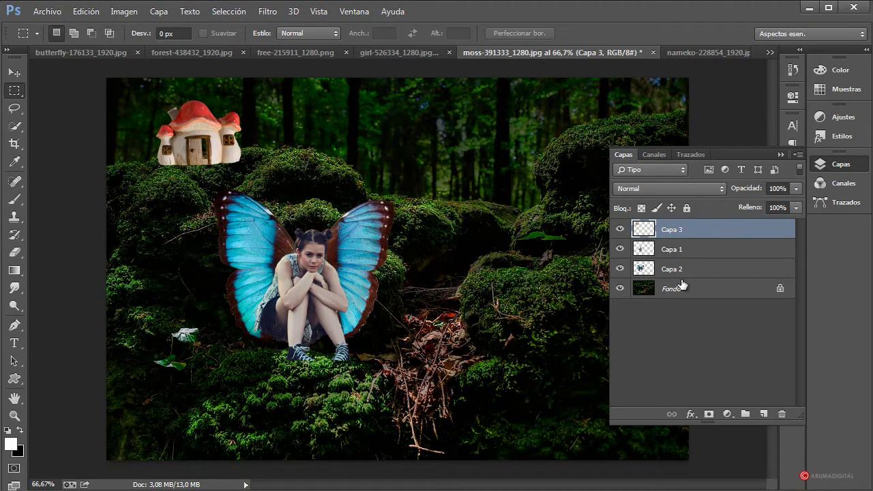
Step: Hide Capa 3, Capa 1 and Capa 2, select the Fondo layer and zoom to 125%
click(619, 229)
click(619, 249)
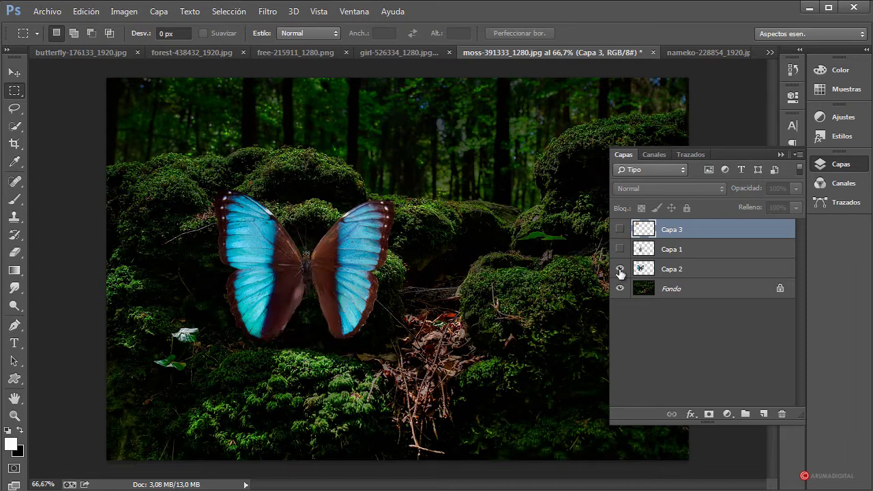
click(620, 269)
click(691, 289)
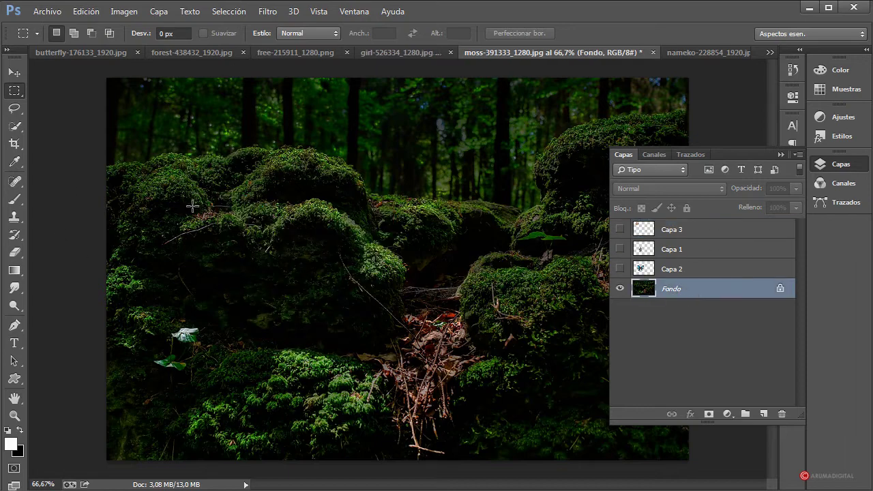
click(59, 483)
text(125)
key(Return)
drag(500, 484, 432, 484)
click(791, 157)
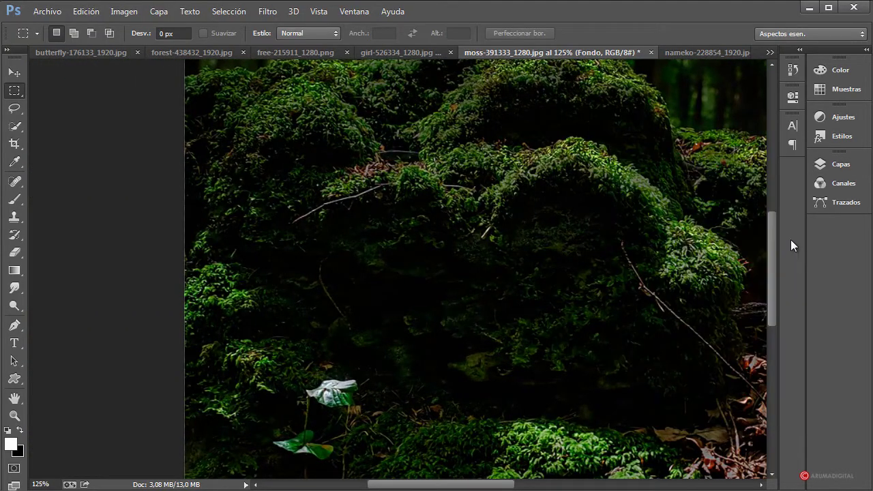
drag(769, 256, 781, 214)
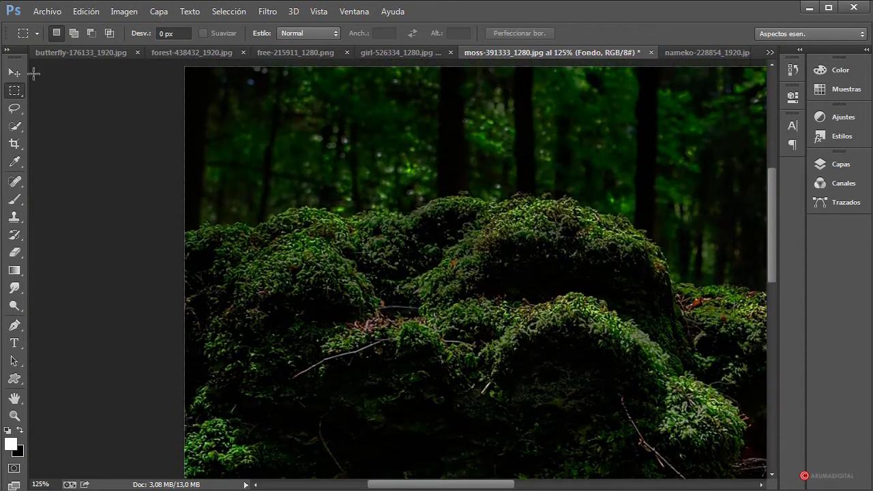
Step: Quick-select the upper ridge of the left moss mounds
click(15, 127)
click(839, 165)
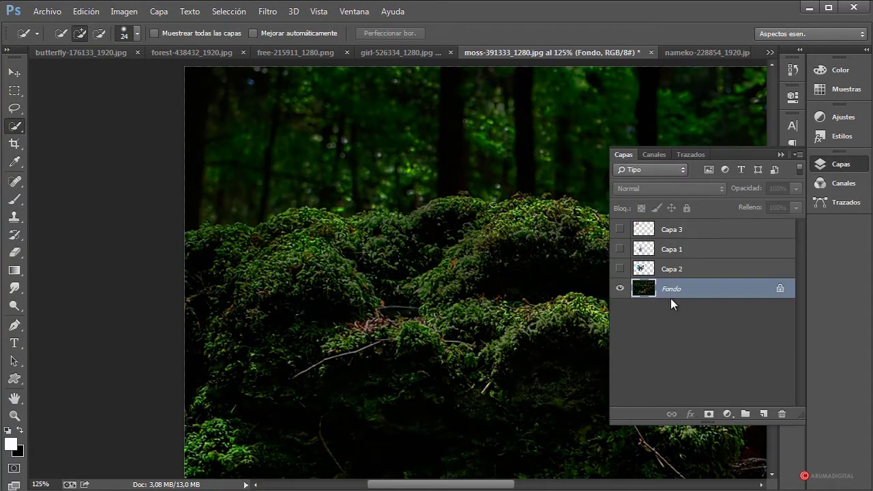
click(839, 165)
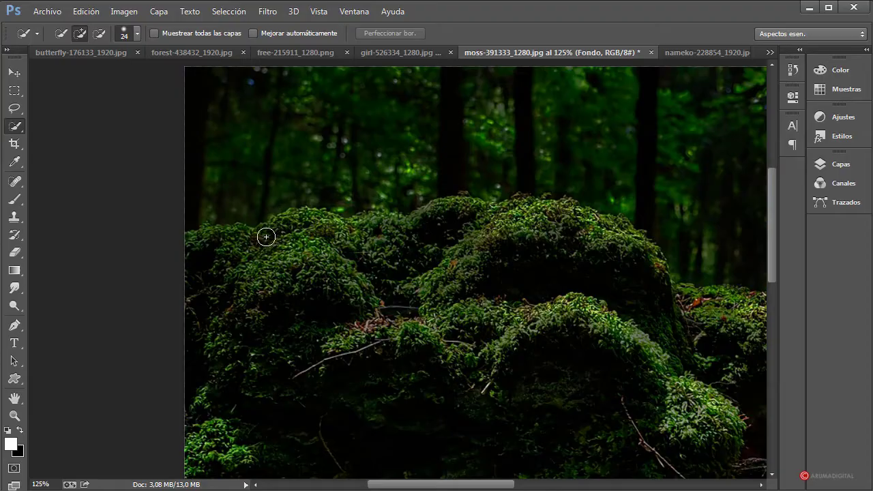
mouse_move(266, 236)
mouse_down()
mouse_move(321, 223)
mouse_move(416, 225)
mouse_move(487, 205)
mouse_move(442, 232)
mouse_move(279, 247)
mouse_move(234, 236)
mouse_move(303, 258)
mouse_up()
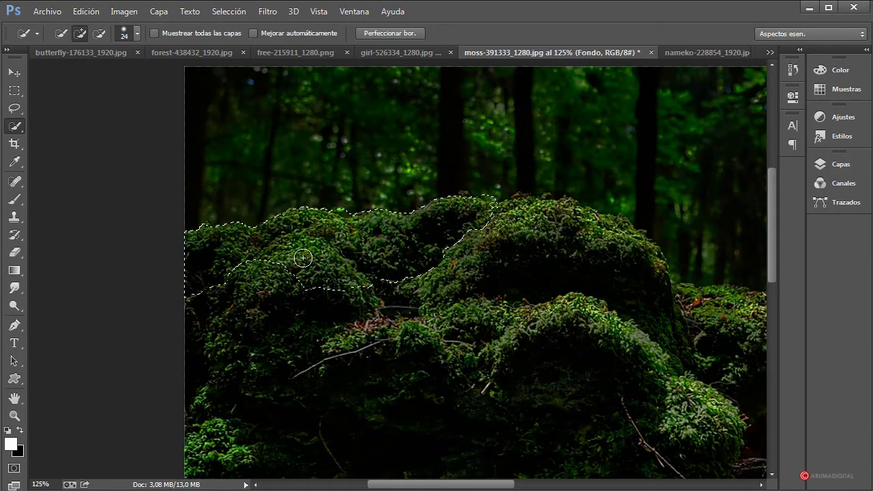
key(alt)
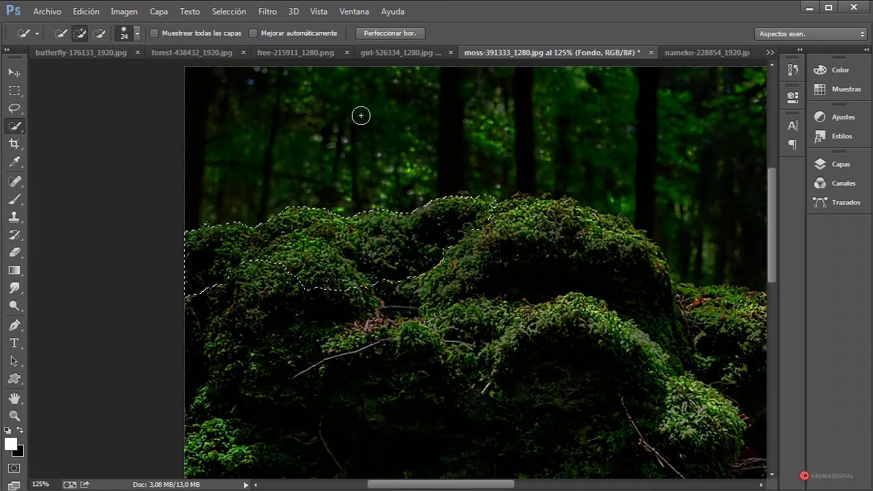
Step: In Refine Edge, set low added contrast and zero smoothing on the moss selection, then apply it
click(390, 34)
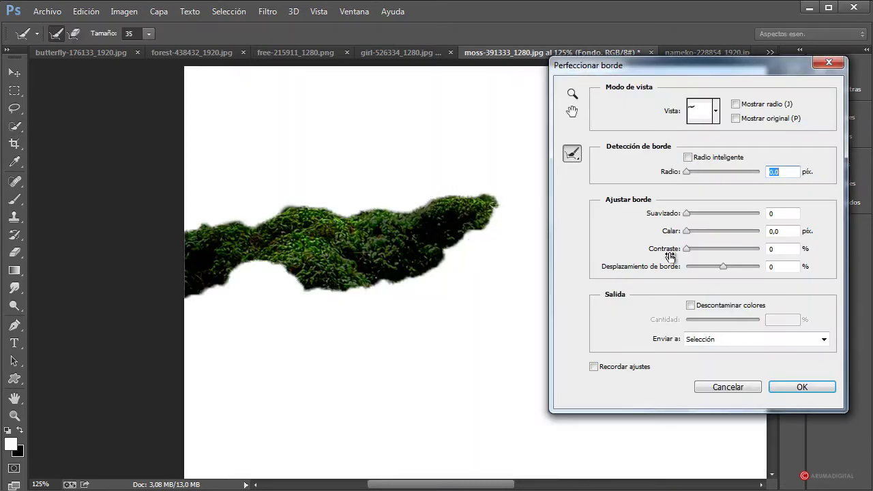
drag(687, 249, 706, 250)
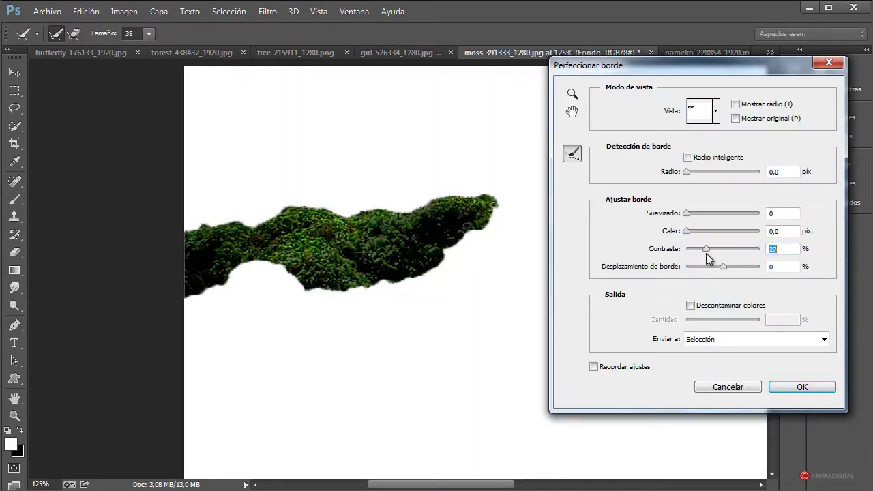
drag(684, 213, 689, 212)
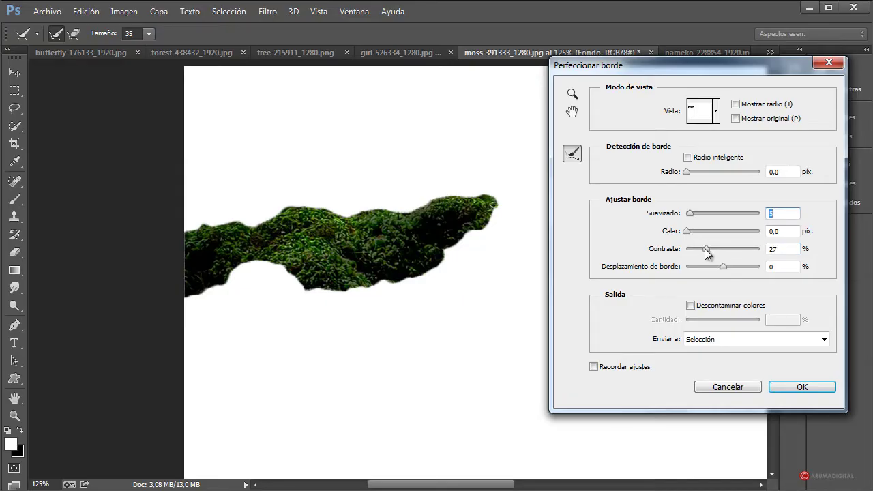
drag(707, 250, 690, 251)
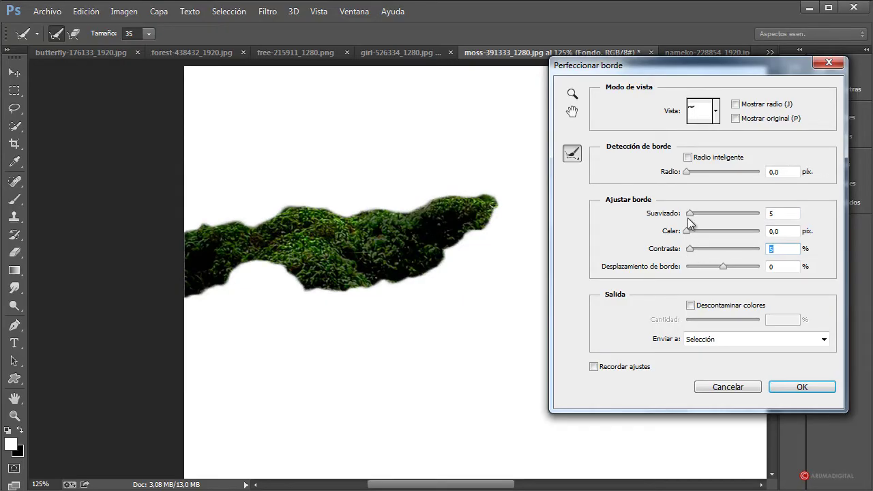
drag(690, 213, 687, 217)
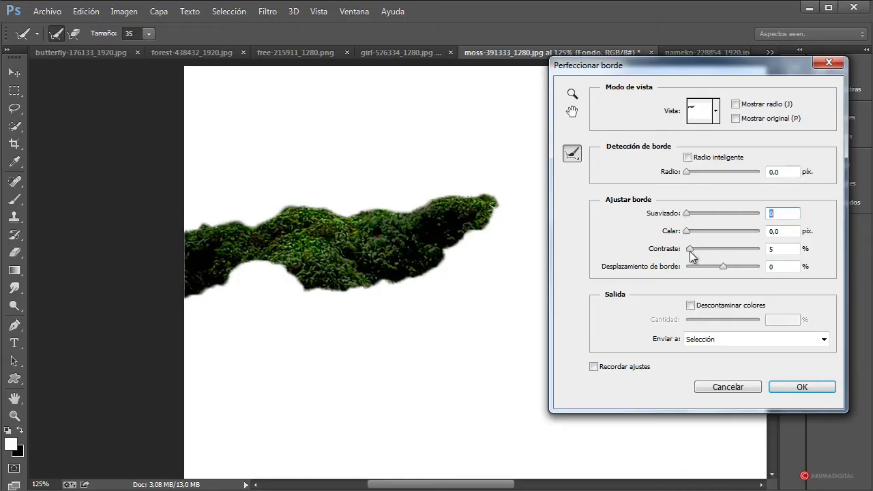
drag(691, 255, 696, 256)
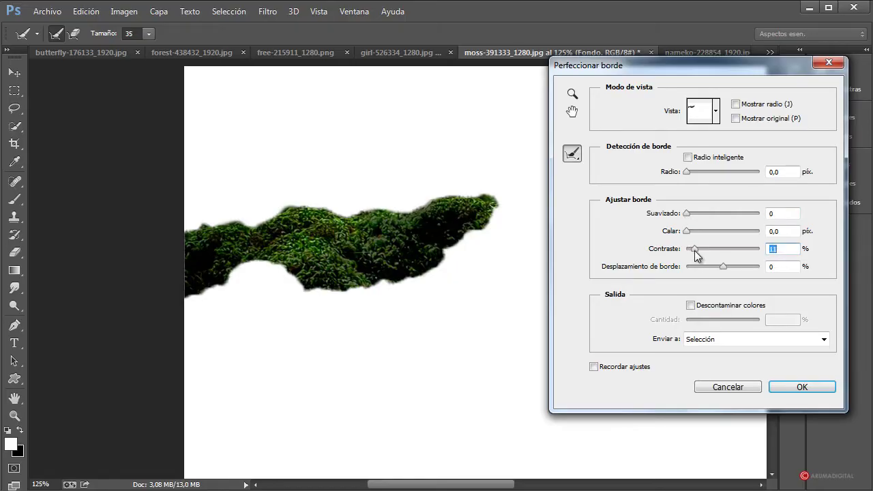
click(785, 386)
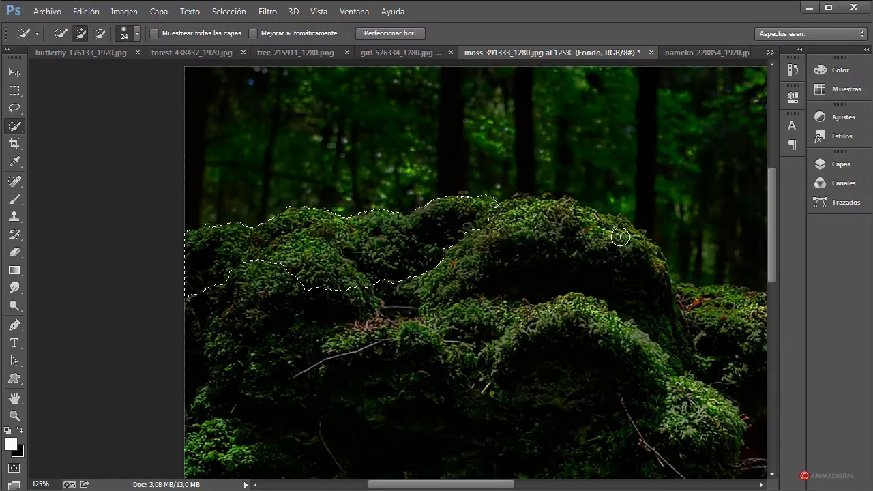
Step: Copy the moss crest to Capa 4 above the mushroom house and compare it on and off
click(838, 164)
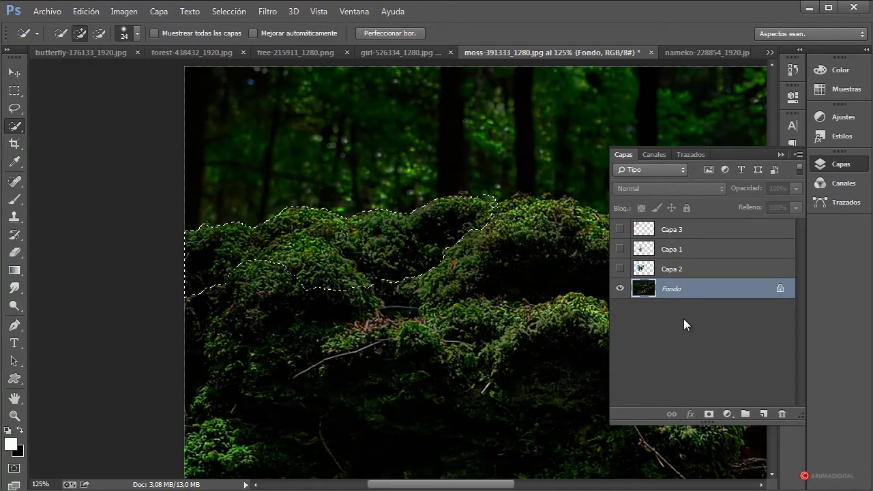
key(ctrl+j)
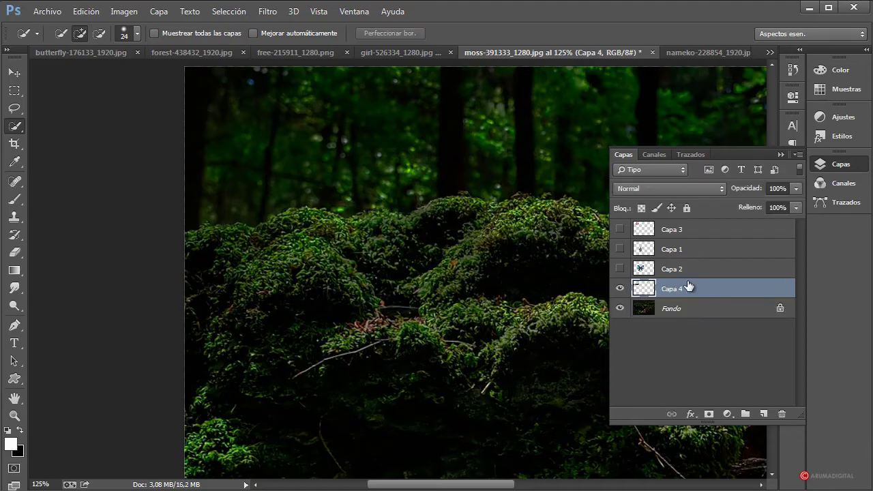
drag(698, 294, 692, 223)
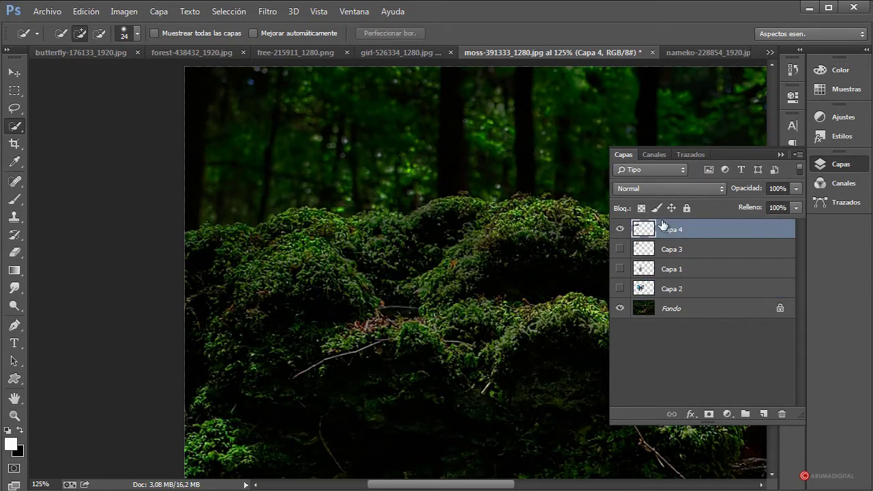
click(620, 249)
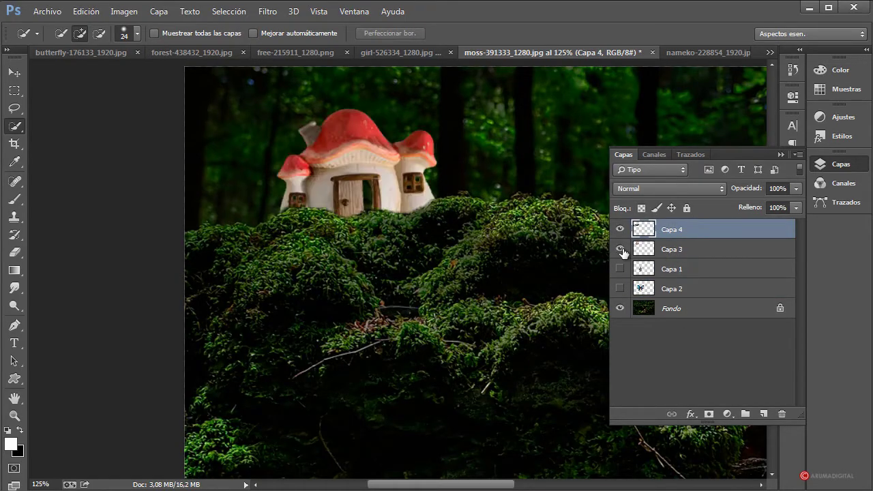
click(619, 230)
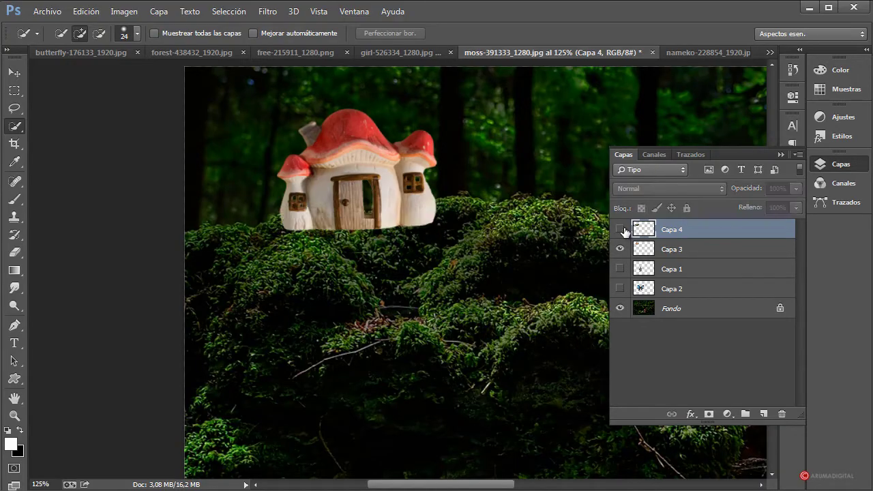
click(620, 230)
click(620, 230)
click(620, 230)
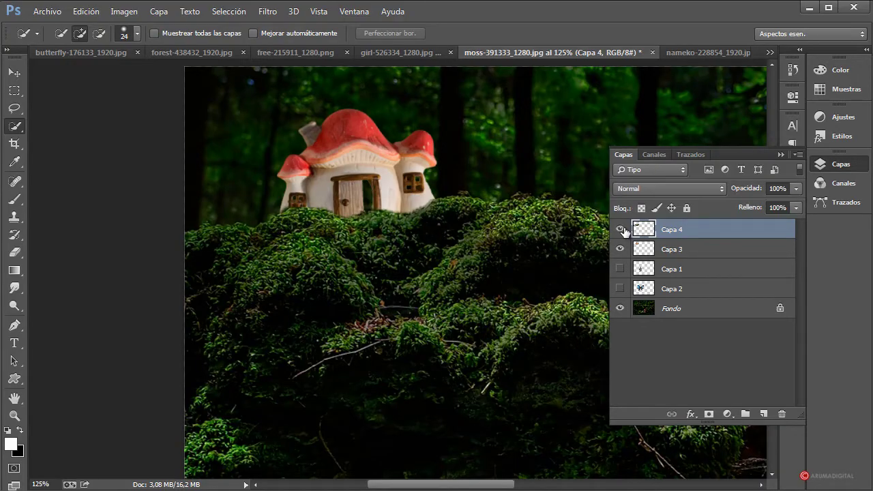
Step: Shift the mushroom house slightly up-left and show the girl and wing layers again
click(620, 230)
click(672, 249)
click(14, 71)
drag(345, 164, 339, 160)
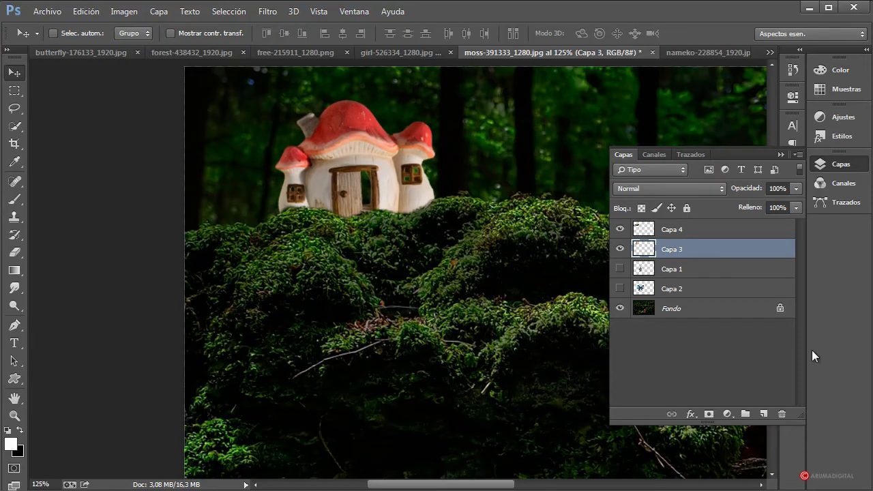
click(620, 268)
click(620, 288)
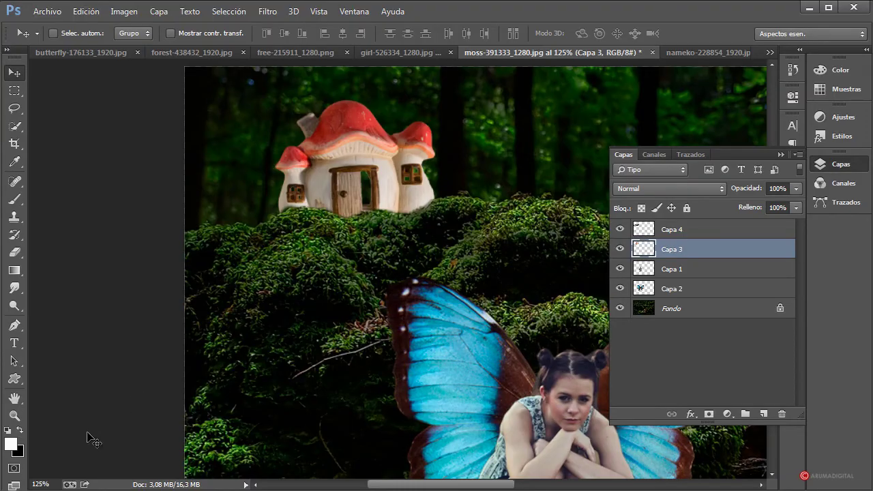
Step: Zoom to 80% and switch to the nameko mushroom photo
click(56, 485)
text(80)
key(Return)
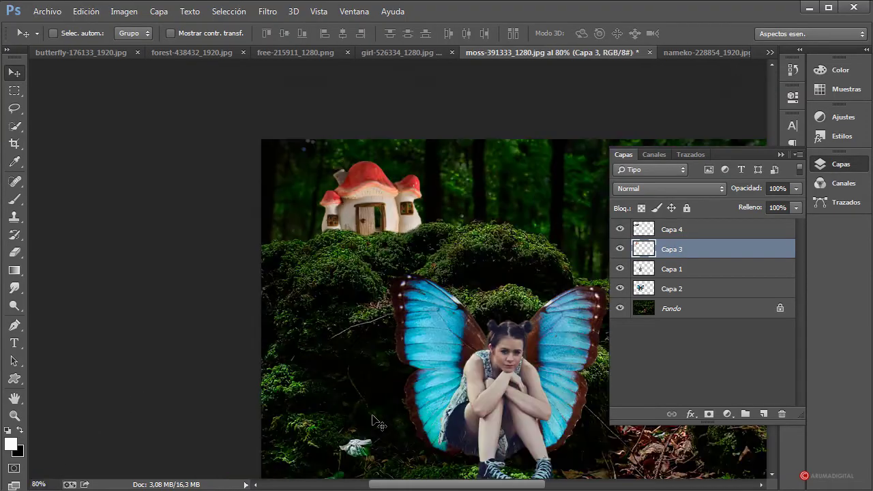
drag(499, 484, 556, 486)
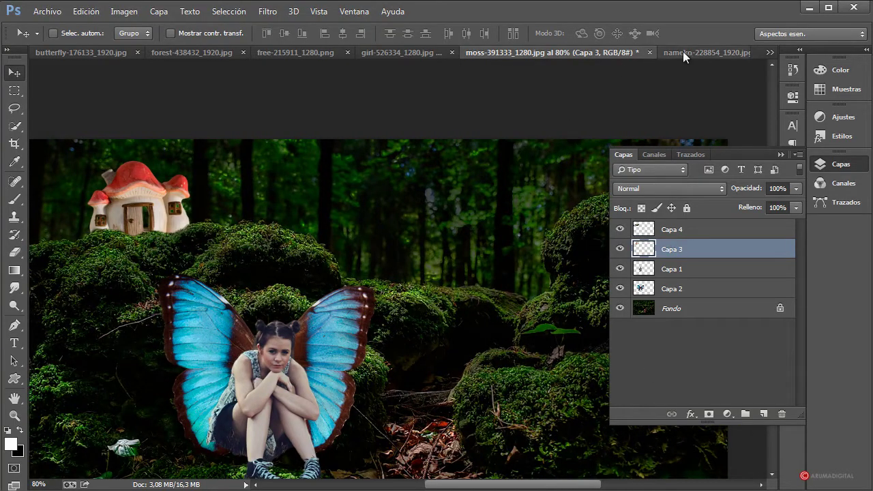
click(683, 51)
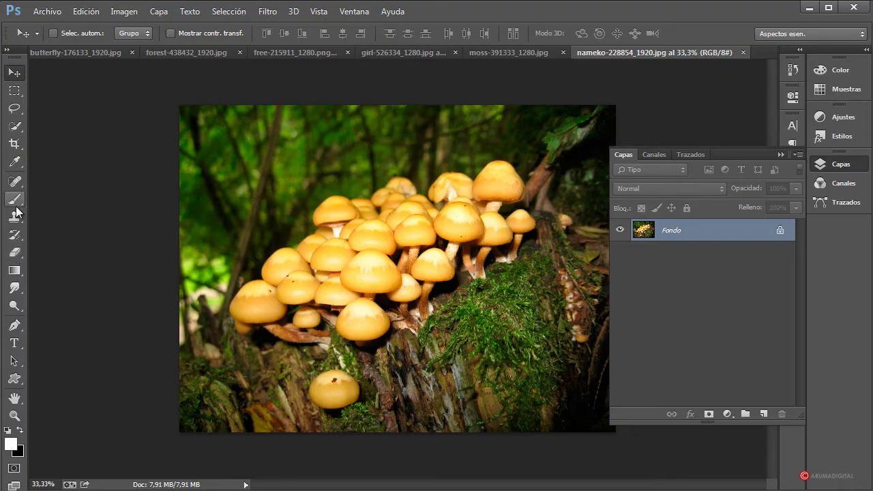
Step: Quick-select the whole cluster of yellow nameko mushrooms
click(15, 126)
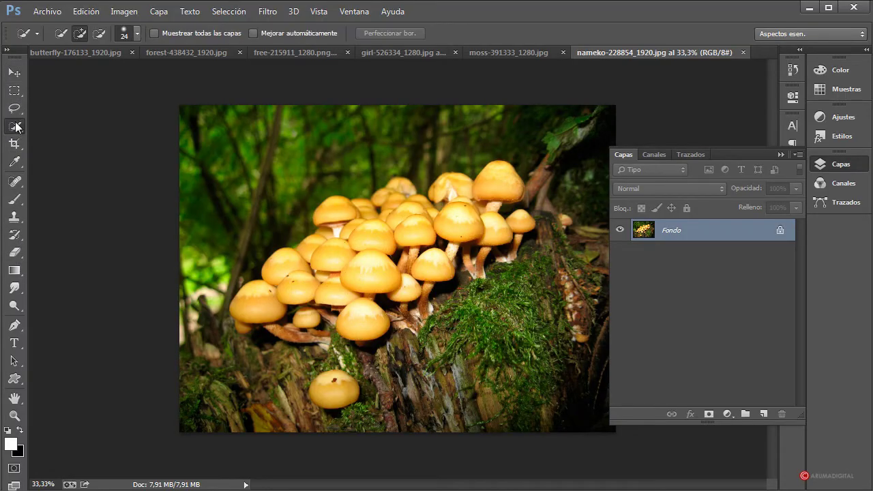
mouse_move(258, 306)
mouse_down()
mouse_move(342, 213)
mouse_move(391, 199)
mouse_move(440, 206)
mouse_move(477, 182)
mouse_move(506, 217)
mouse_move(525, 222)
mouse_move(506, 252)
mouse_move(437, 279)
mouse_move(409, 314)
mouse_move(362, 341)
mouse_move(247, 331)
mouse_up()
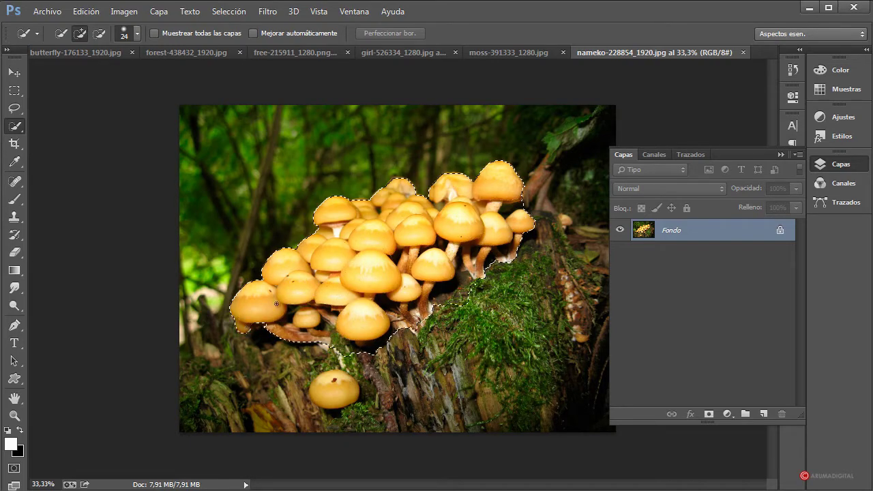
drag(352, 308, 452, 298)
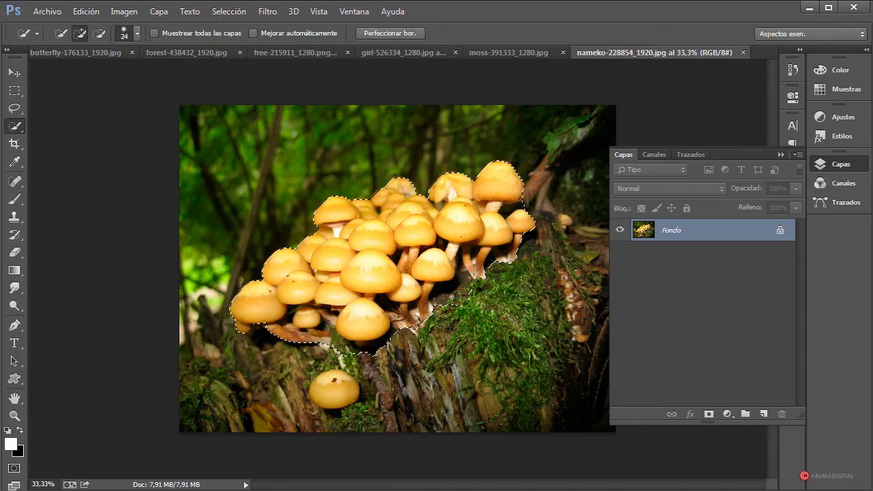
Step: Refine the mushroom selection edge: smoothing 29, feather 1.2 px, contrast 15%
click(391, 34)
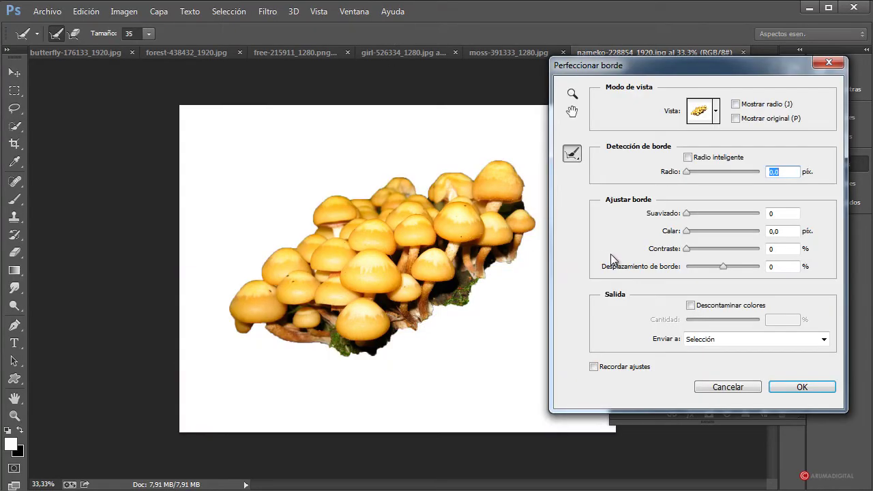
mouse_move(687, 213)
mouse_down()
mouse_move(700, 213)
mouse_move(691, 232)
mouse_move(699, 251)
mouse_up()
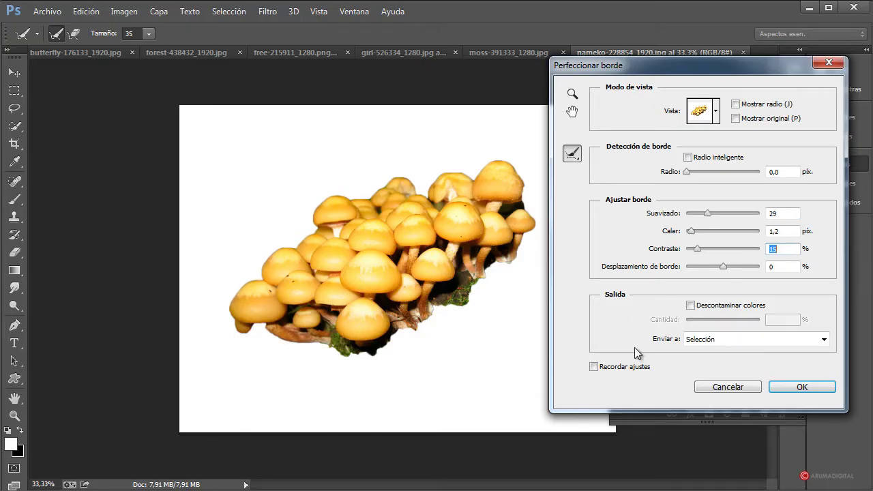
click(782, 390)
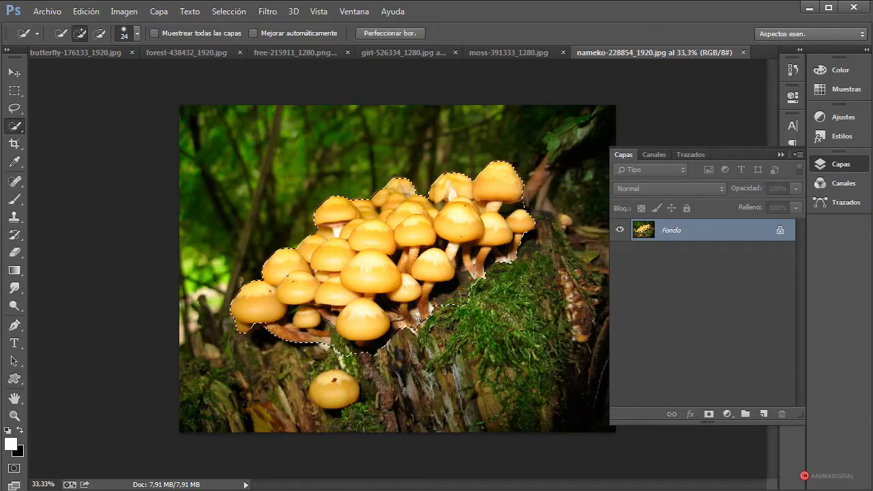
Step: Paste the mushroom cluster into the forest composite and zoom to 60%
click(500, 55)
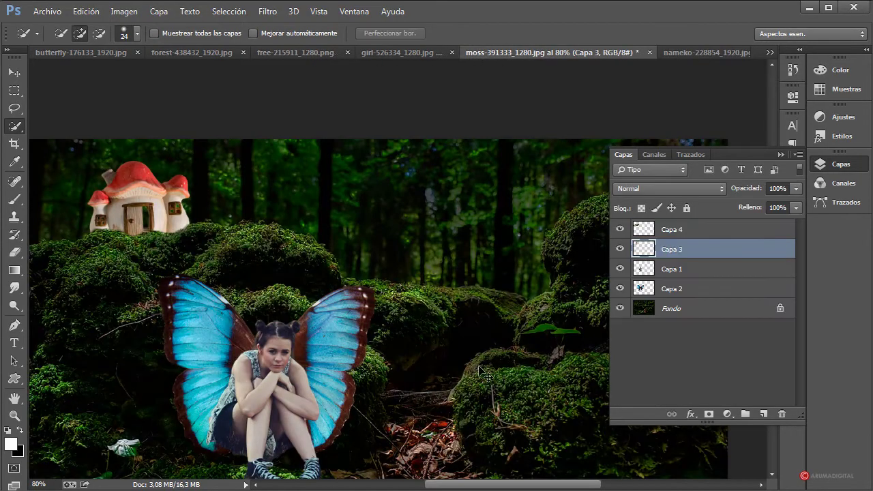
key(ctrl+v)
click(38, 484)
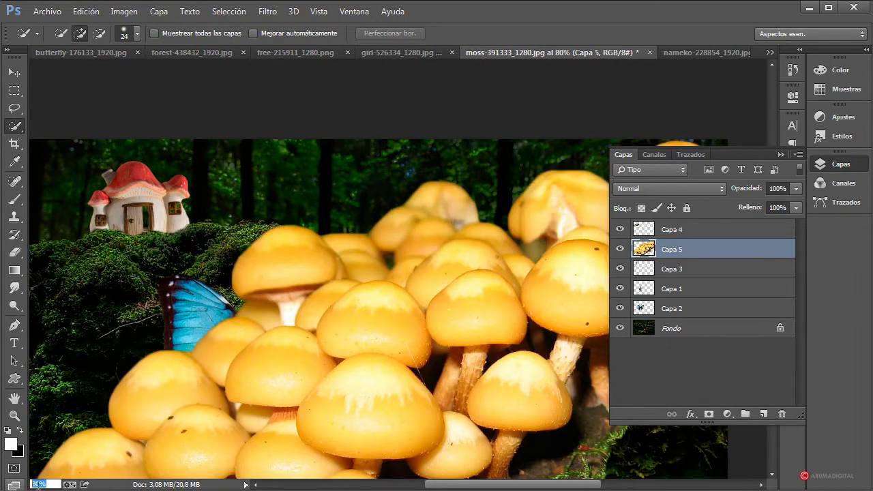
text(60)
key(Return)
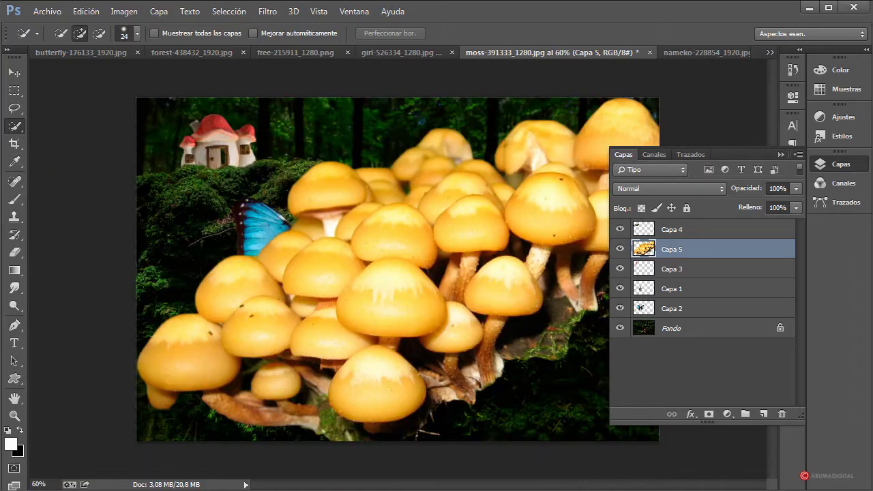
Step: Free-transform the mushrooms to about 36% and place them on the right-hand moss mound
click(14, 90)
right_click(421, 243)
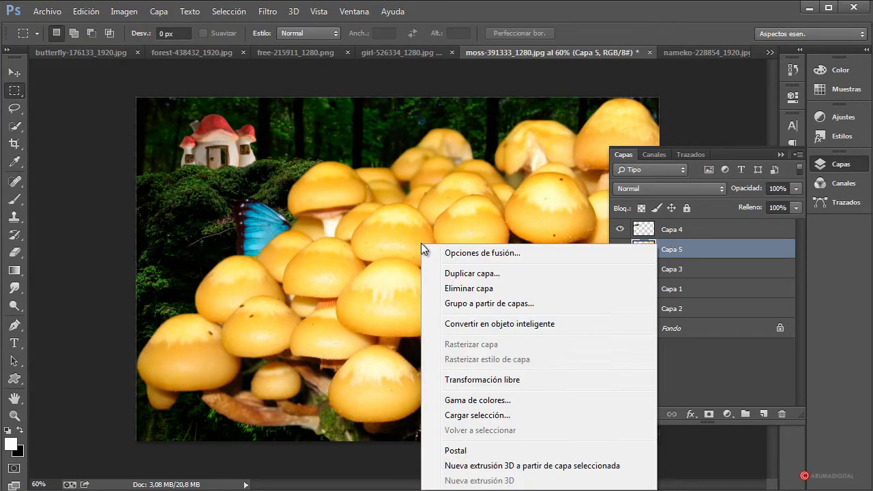
click(469, 380)
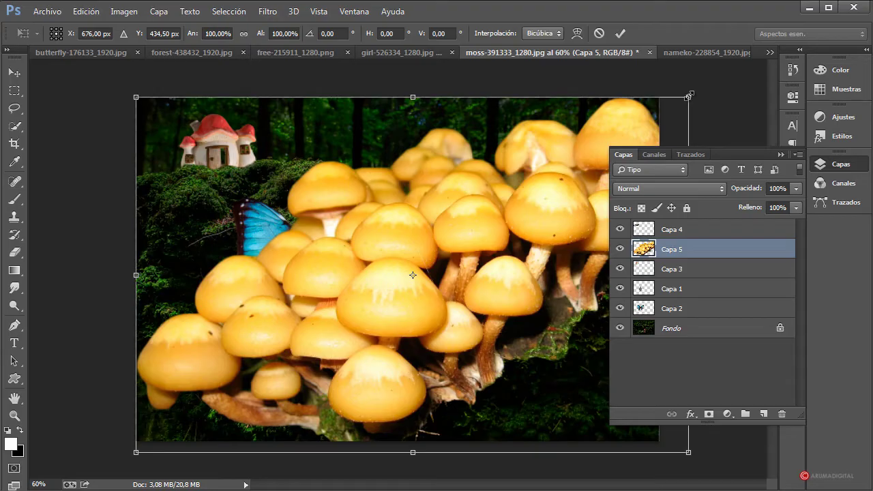
mouse_move(690, 95)
mouse_down()
mouse_move(305, 366)
mouse_move(555, 273)
mouse_up()
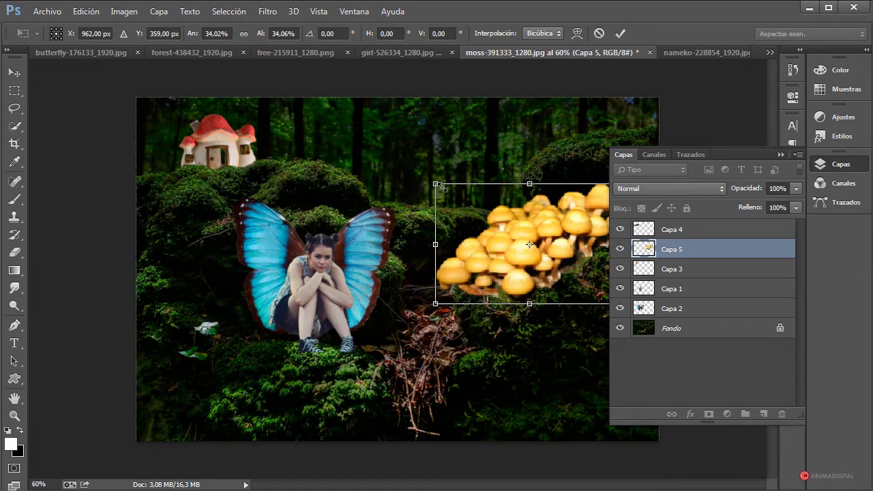
drag(462, 193, 420, 200)
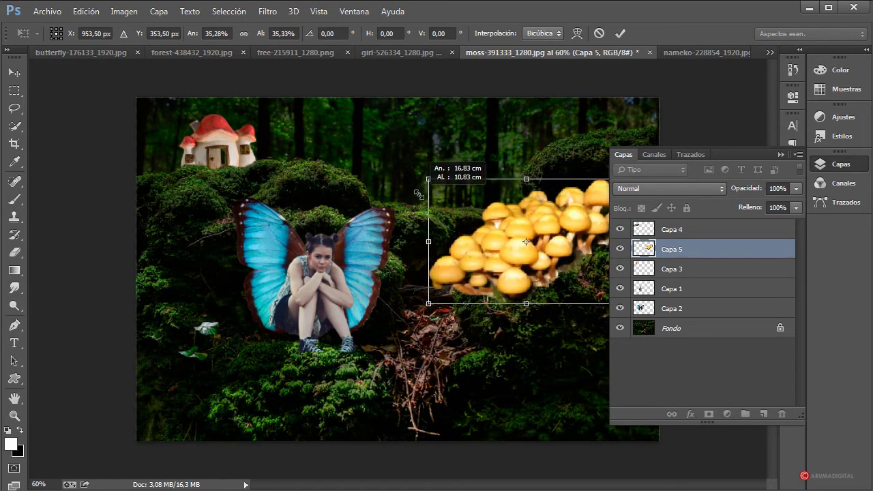
mouse_move(545, 266)
mouse_down()
mouse_move(548, 253)
mouse_move(604, 258)
mouse_up()
click(781, 154)
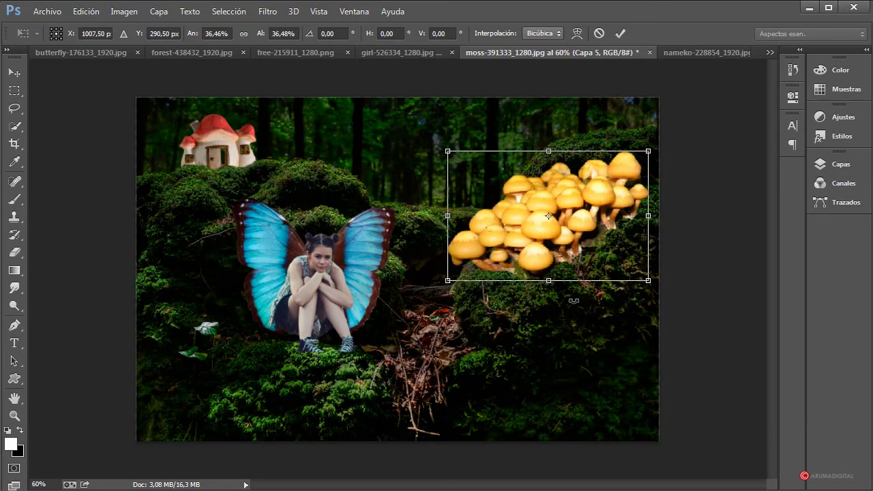
key(m)
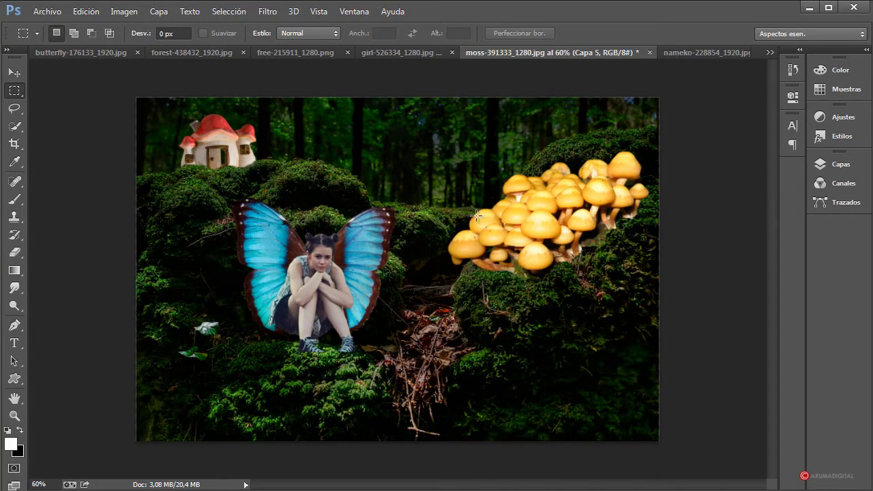
Step: Check the moss copy's visibility, then select the butterfly wings layer, Capa 2
click(841, 165)
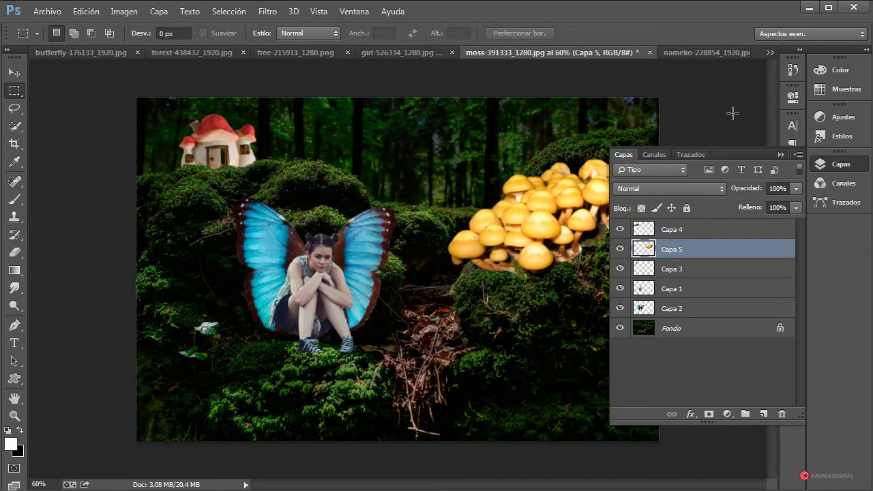
click(695, 269)
click(690, 230)
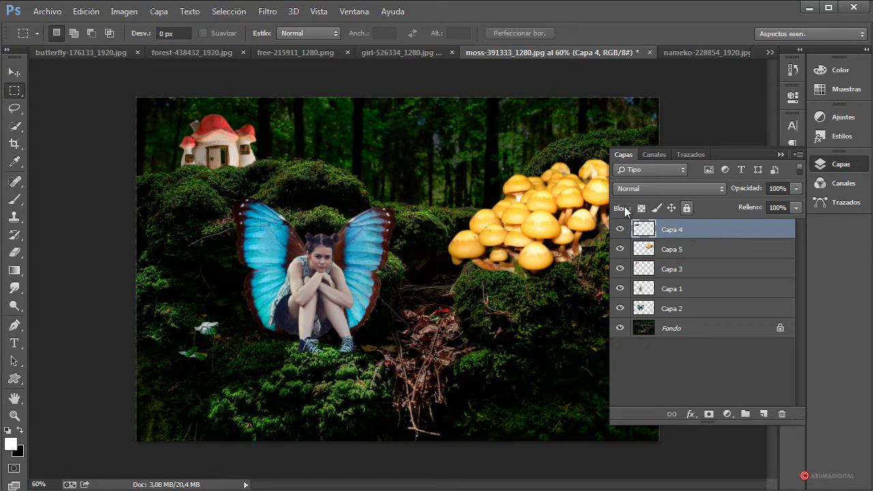
click(620, 229)
click(620, 229)
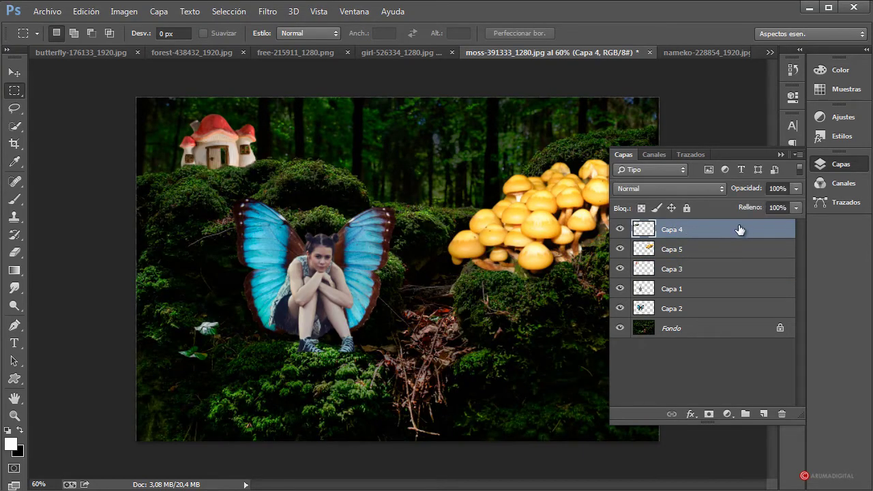
click(699, 251)
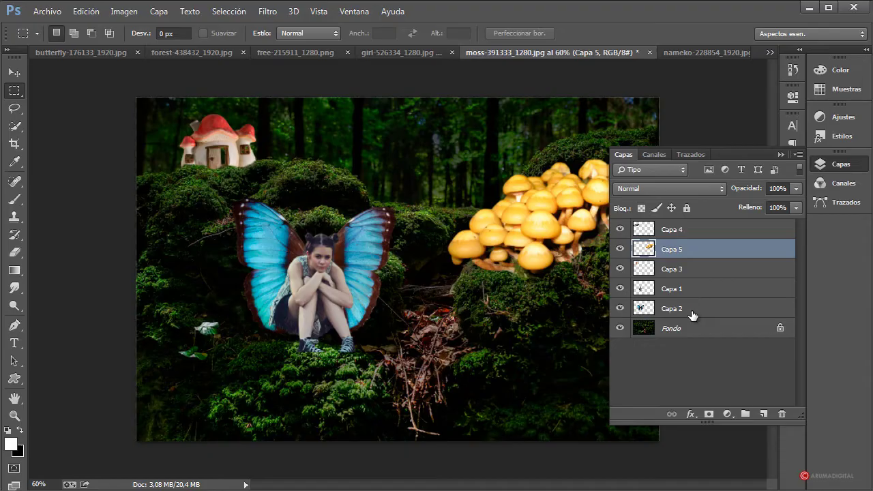
click(693, 311)
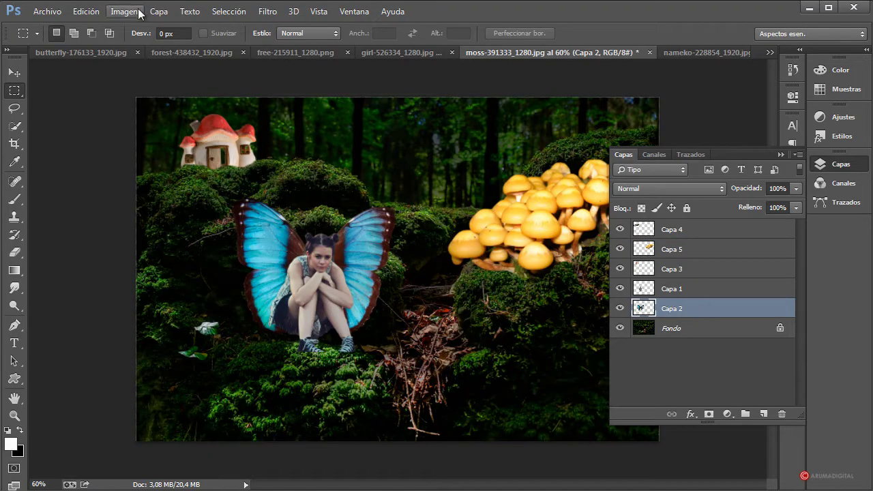
right_click(355, 241)
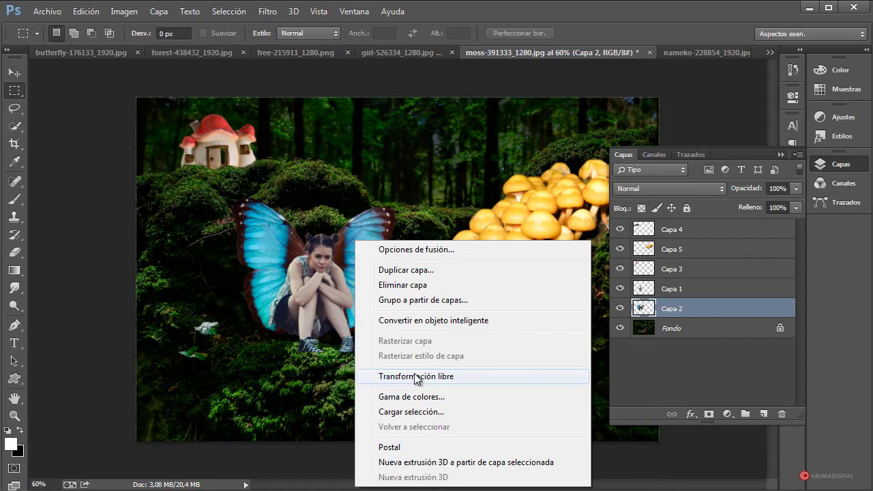
click(711, 309)
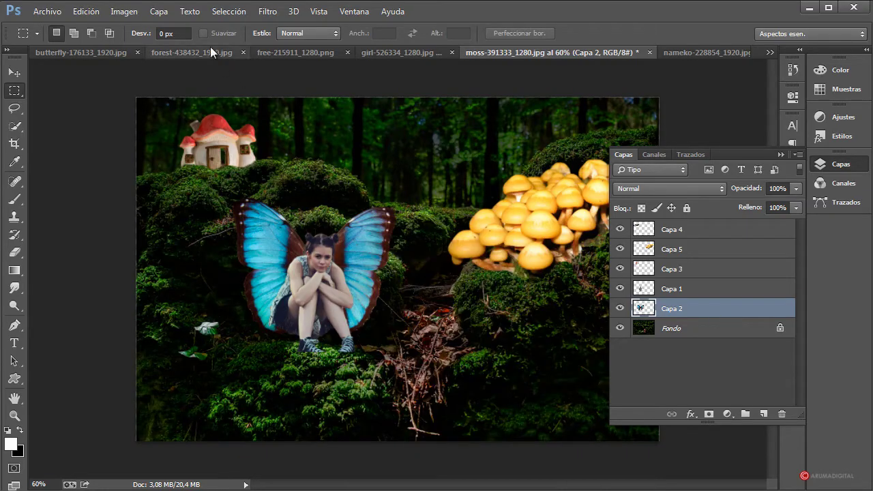
Step: Apply Hue/Saturation to the wings with saturation +23 and lightness −36
click(125, 12)
mouse_move(202, 46)
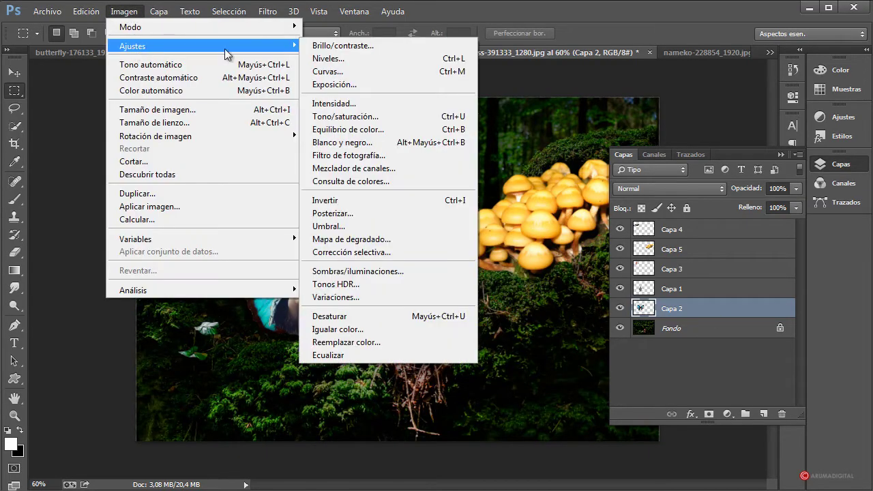
click(343, 117)
drag(738, 268, 755, 273)
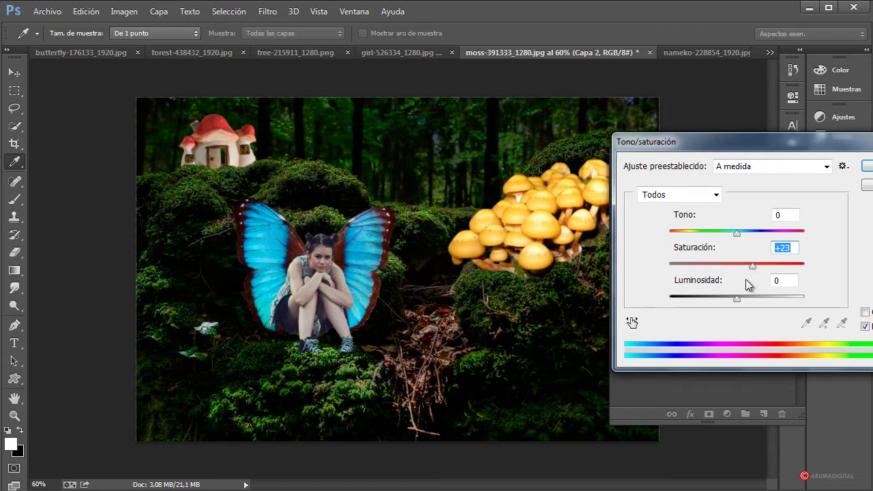
drag(765, 142, 683, 129)
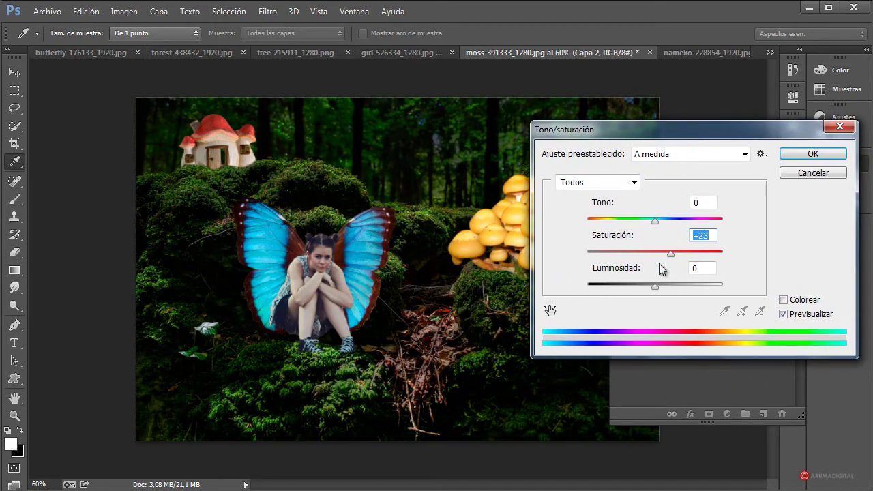
drag(654, 285, 630, 289)
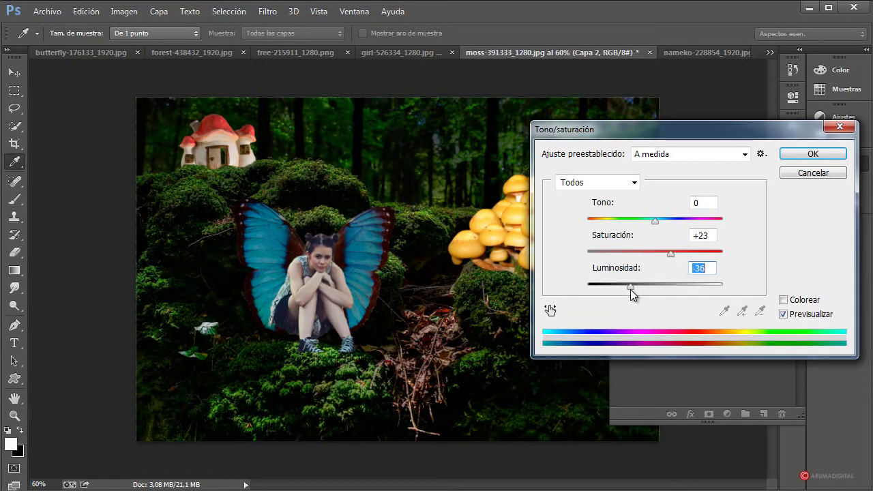
click(819, 153)
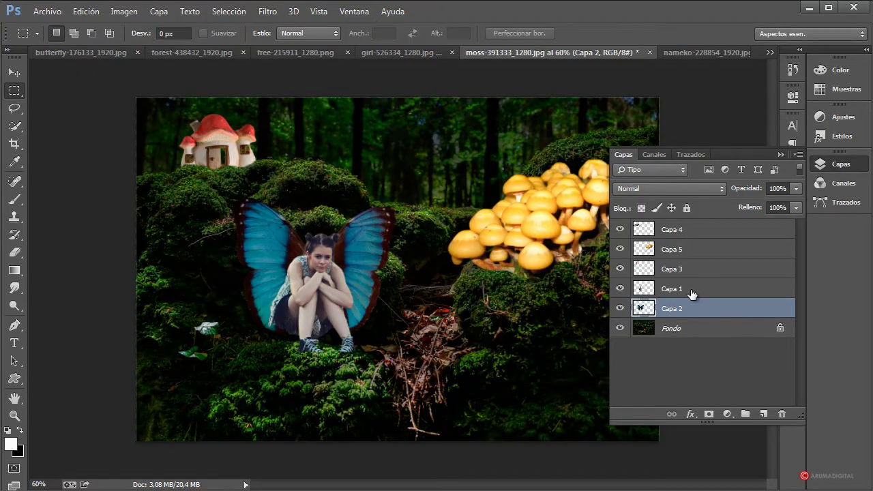
Step: Give the girl's layer Capa 1 Hue/Saturation with saturation +31 and lightness −14
click(692, 293)
click(124, 11)
mouse_move(133, 46)
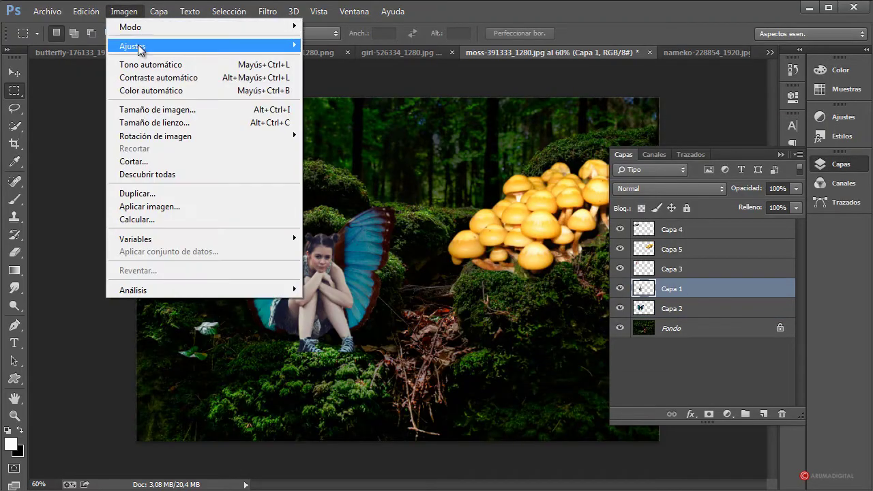
click(360, 117)
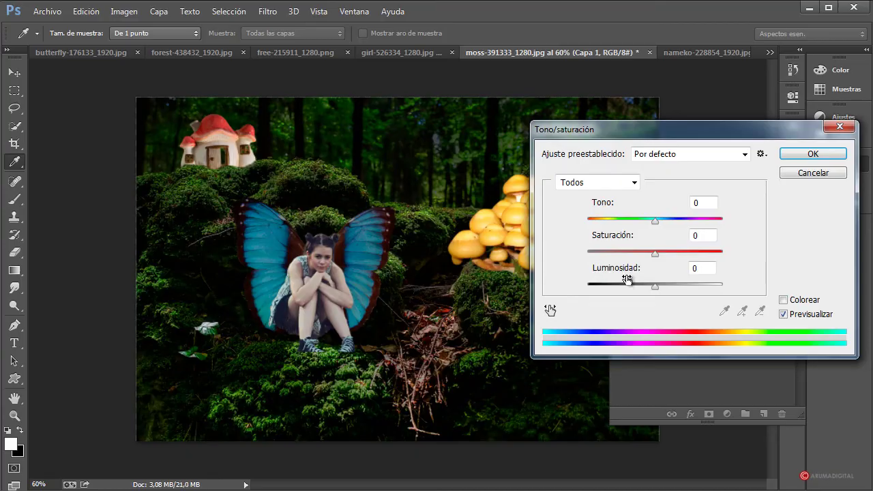
drag(655, 253, 676, 254)
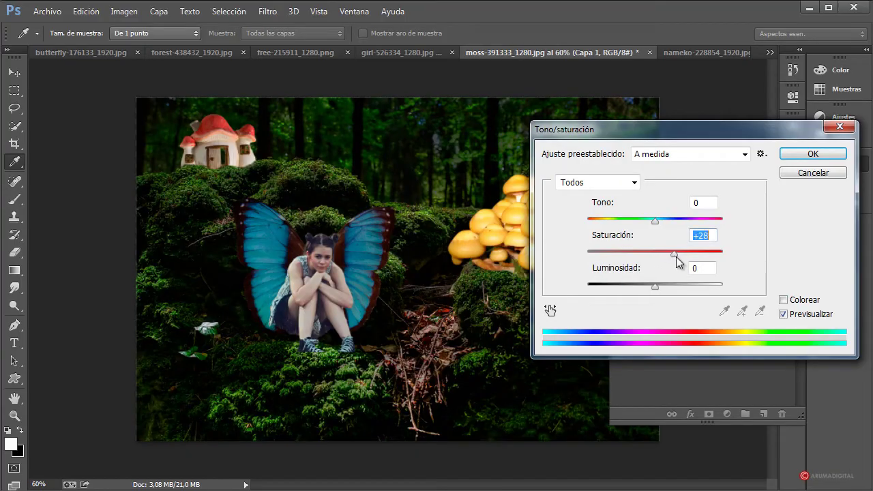
drag(656, 287, 645, 286)
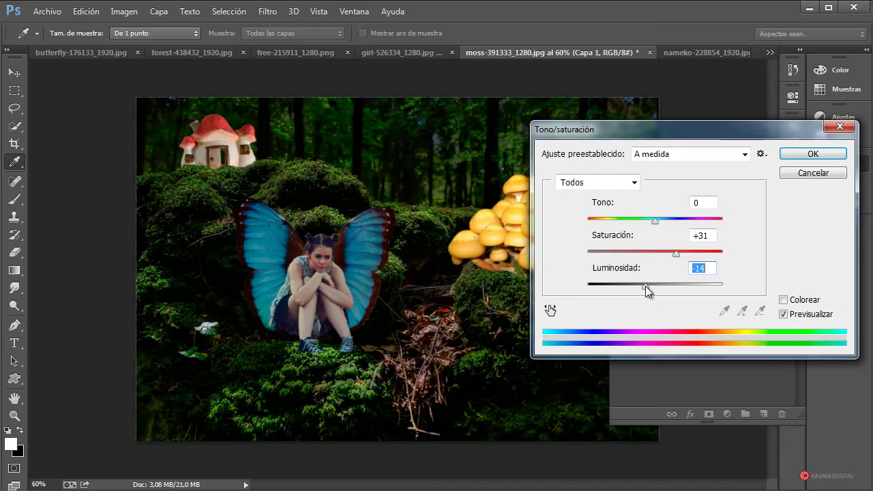
click(813, 154)
key(m)
Step: Apply Brightness/Contrast to the girl with brightness −5 and contrast 61
click(124, 12)
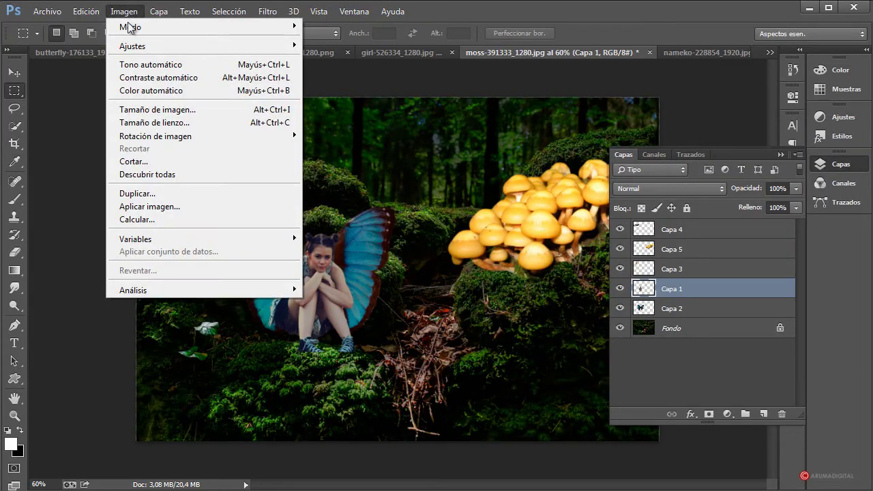
mouse_move(132, 46)
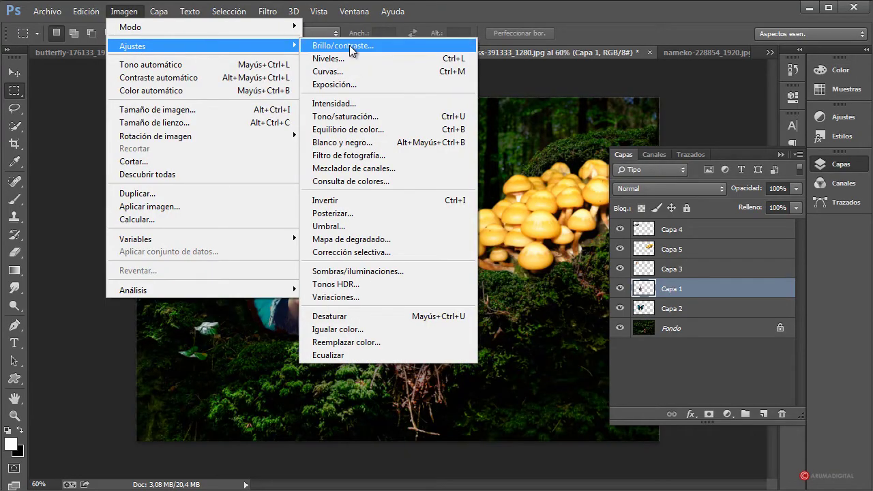
click(350, 46)
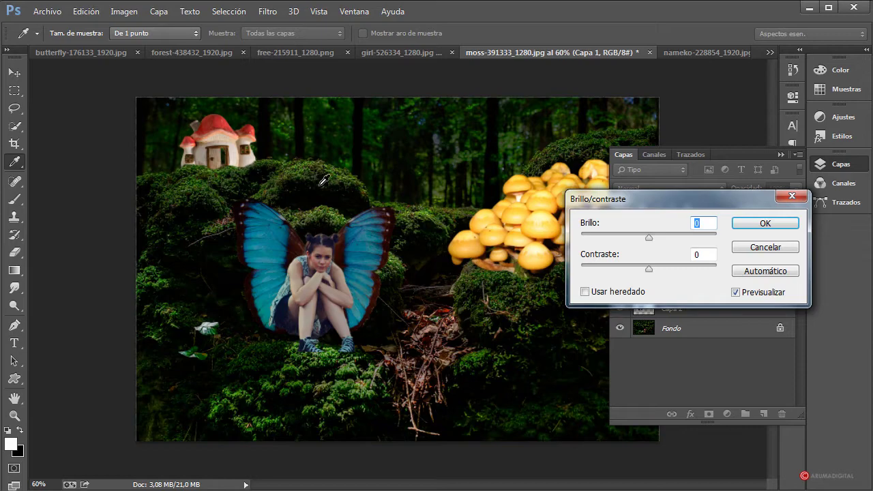
drag(650, 270, 671, 270)
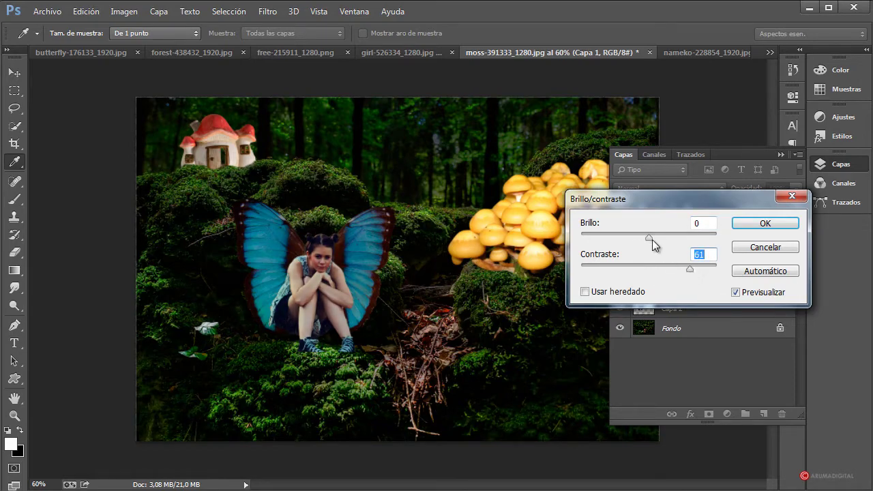
drag(650, 238, 648, 243)
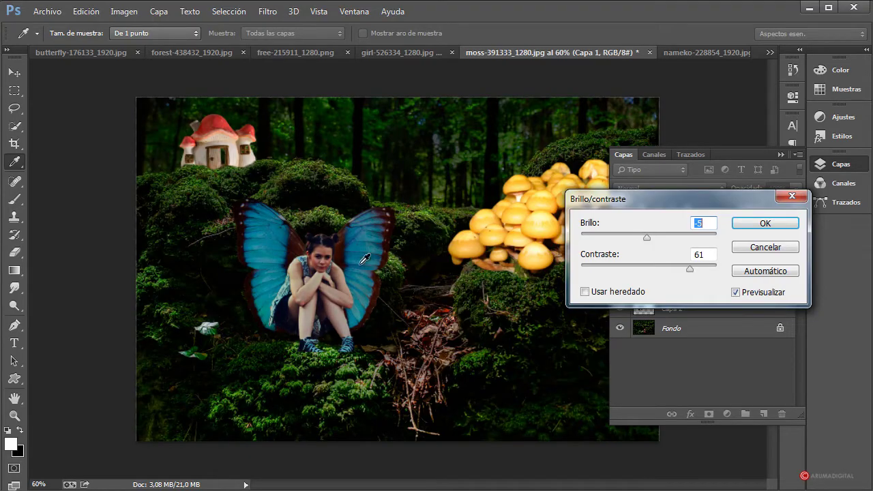
click(757, 227)
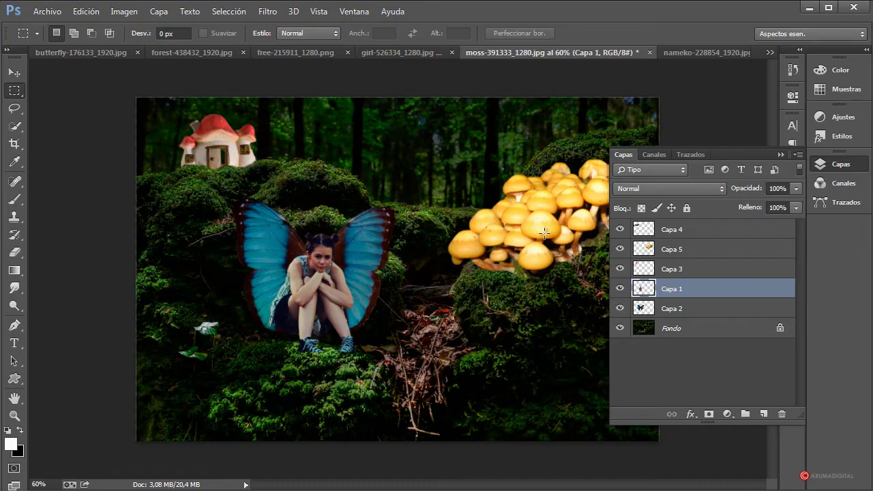
Step: Lower the mushroom layer Capa 5's saturation to −13 and reduce its lightness slightly
click(709, 249)
click(125, 11)
mouse_move(129, 45)
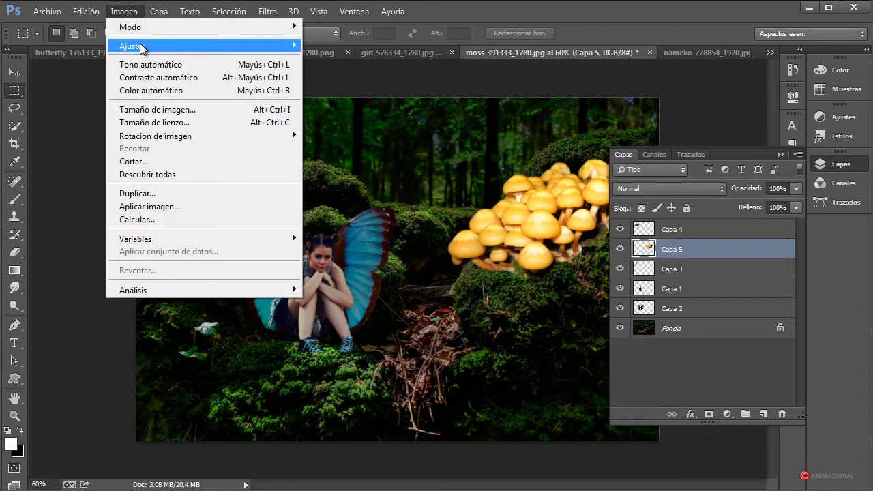
click(361, 120)
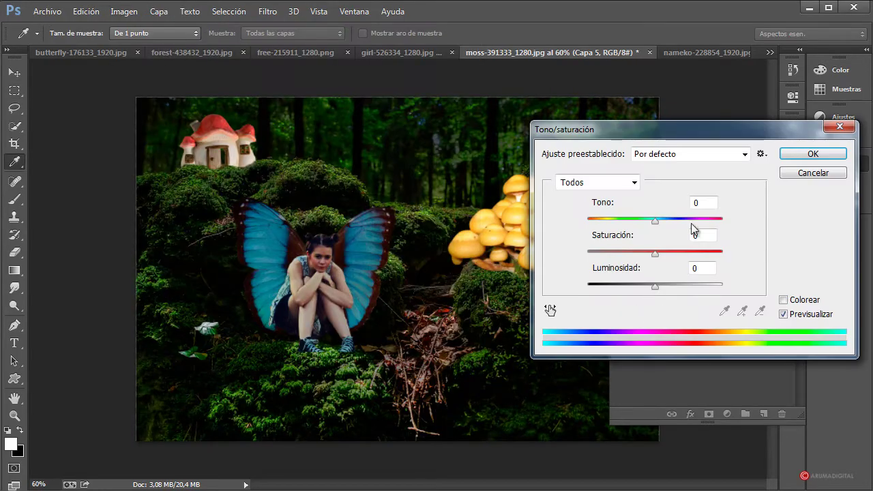
drag(694, 137, 770, 157)
drag(732, 272, 716, 271)
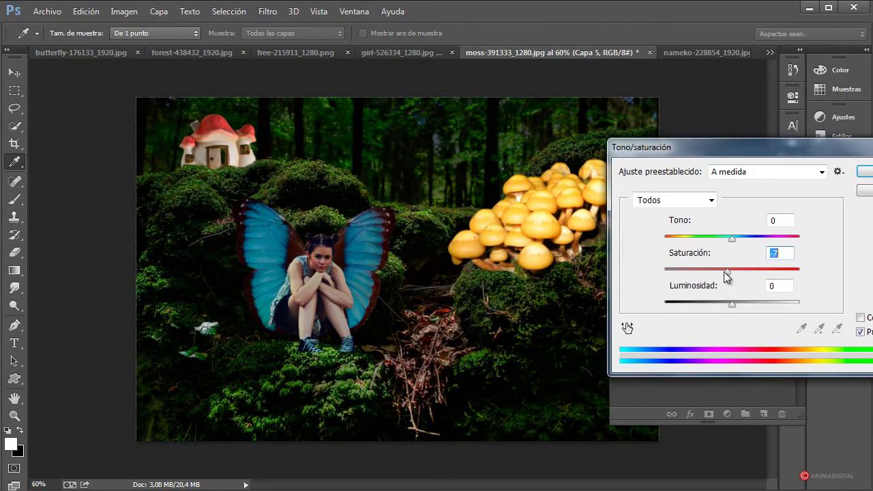
drag(722, 276, 725, 278)
drag(732, 307, 725, 304)
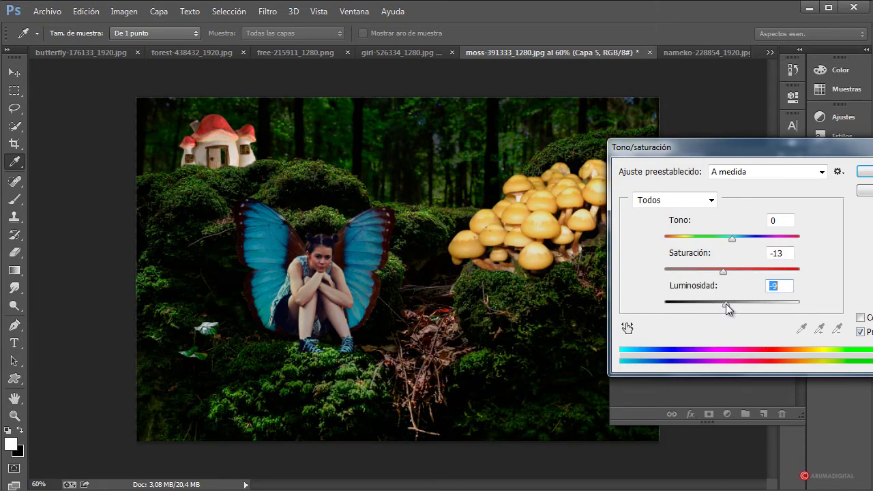
click(864, 176)
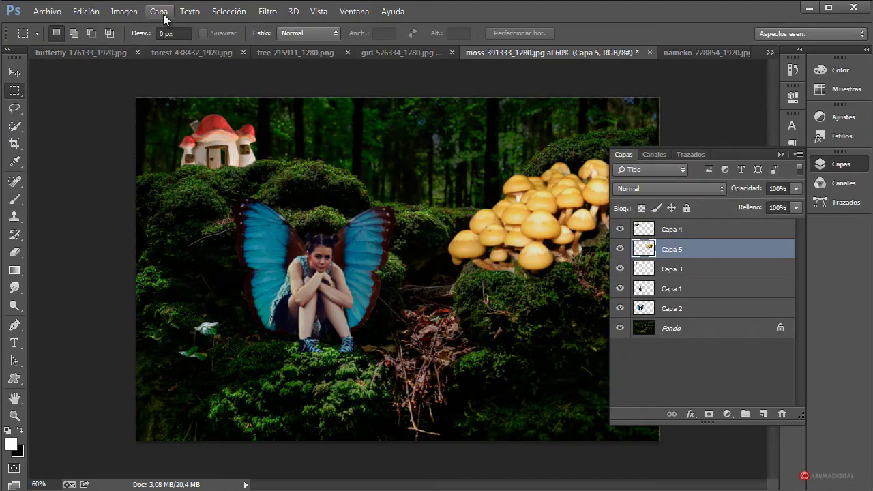
Step: Apply Brightness/Contrast to the mushrooms with contrast 44 and brightness about −8
click(126, 12)
click(324, 39)
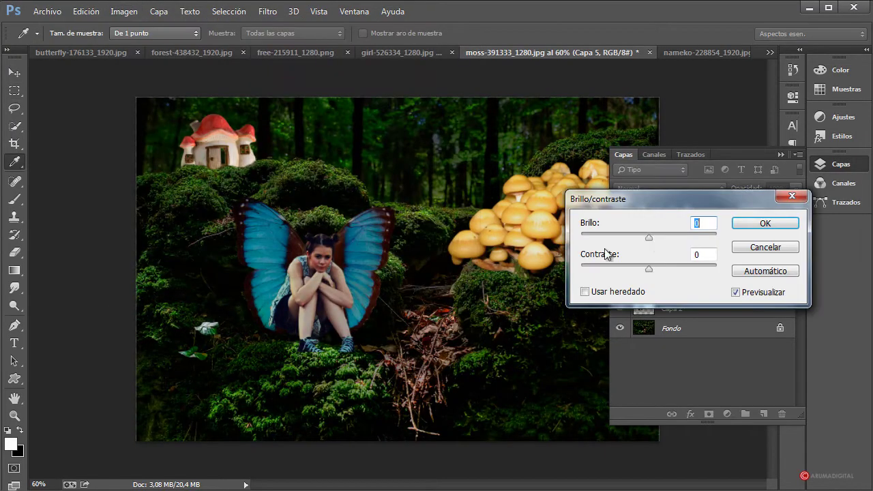
drag(658, 198, 677, 283)
drag(667, 354, 686, 354)
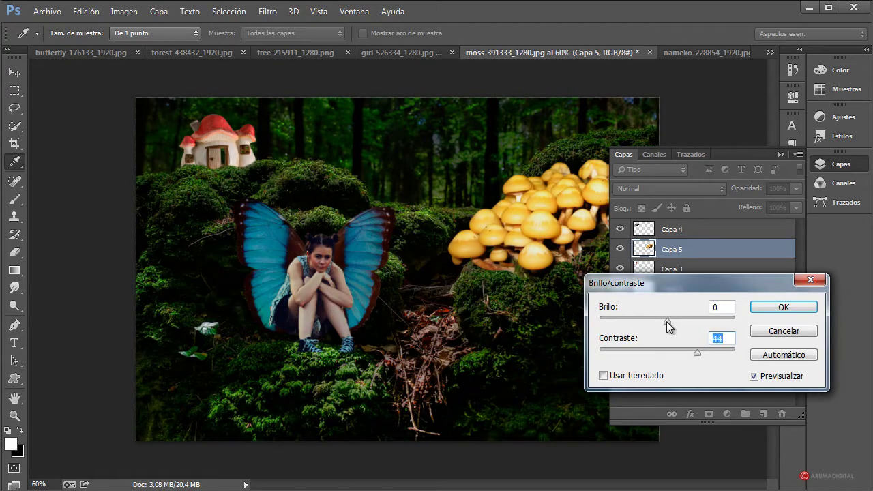
drag(667, 321, 663, 321)
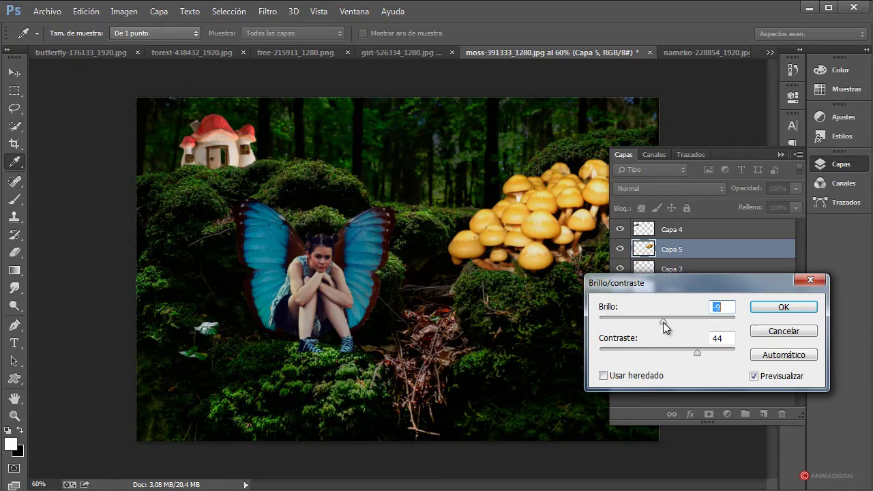
click(781, 308)
Step: Select Capa 3 and bring up its Brightness/Contrast settings
click(693, 271)
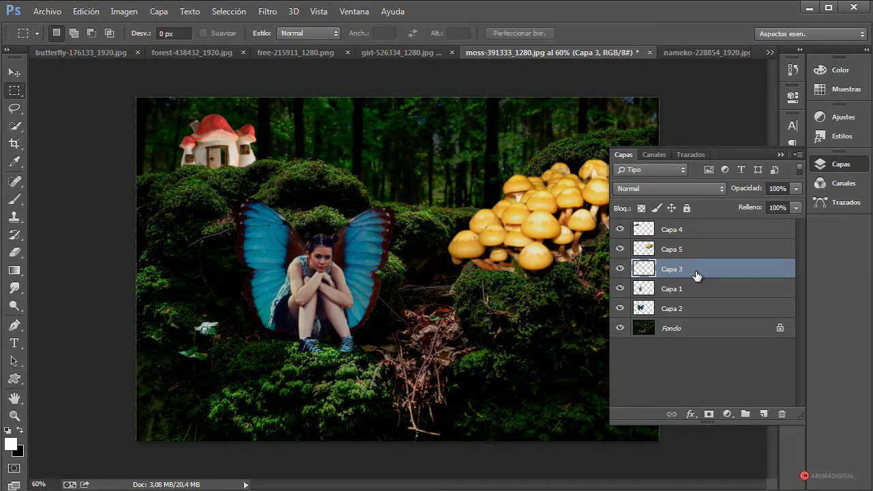
click(126, 11)
mouse_move(133, 46)
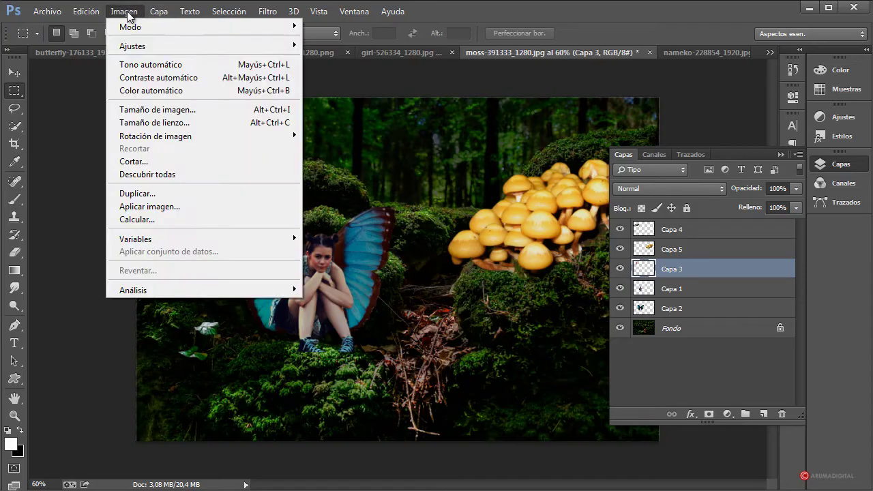
click(343, 46)
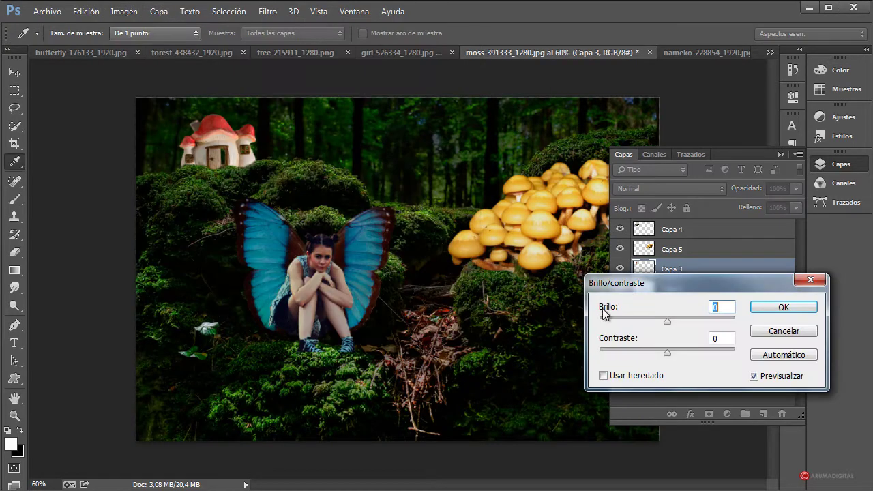
Step: Set the mushroom house layer Capa 3 to brightness −68 and contrast 24
drag(668, 352, 684, 352)
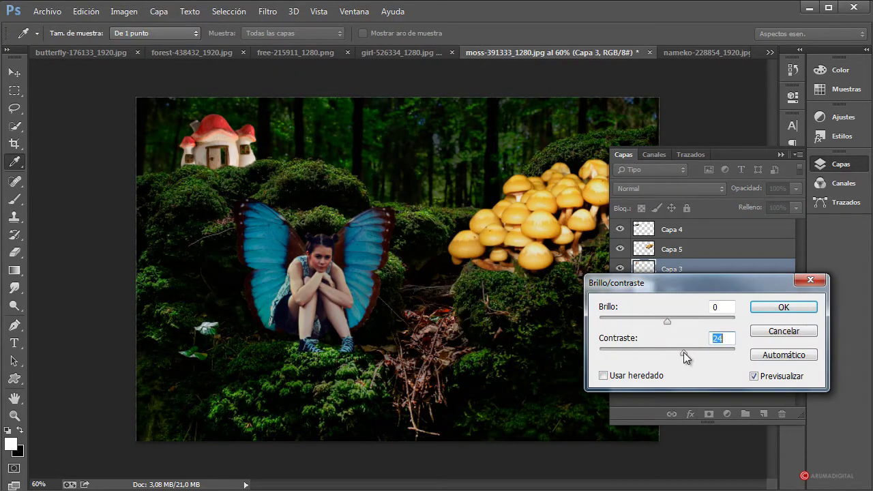
drag(667, 322, 633, 322)
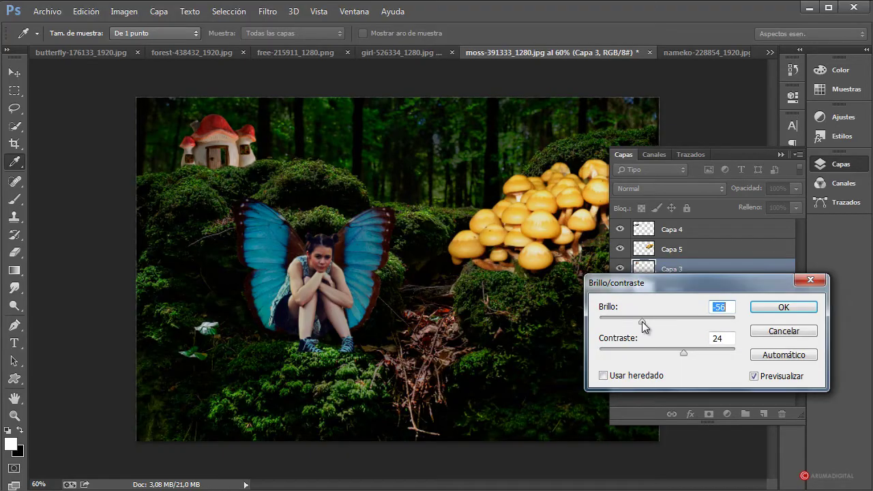
click(784, 308)
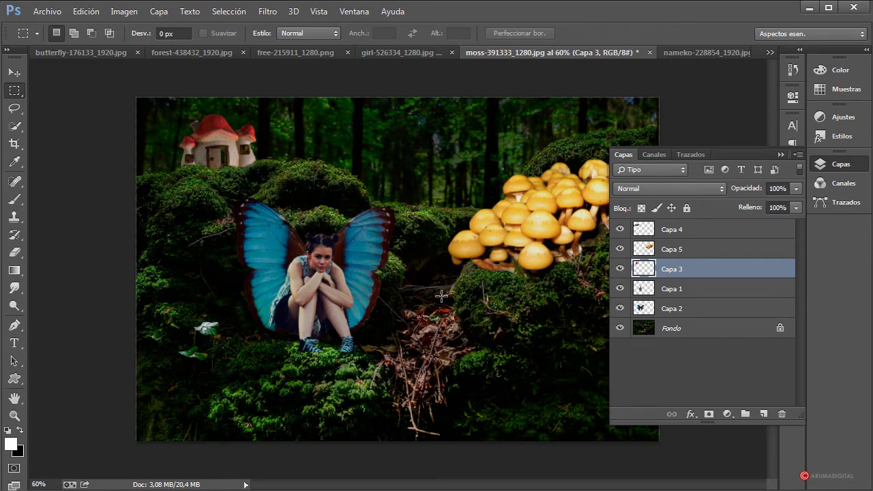
Step: Drag the forest-438432 trail photo into the moss composite and move Capa 6 to the top
click(781, 154)
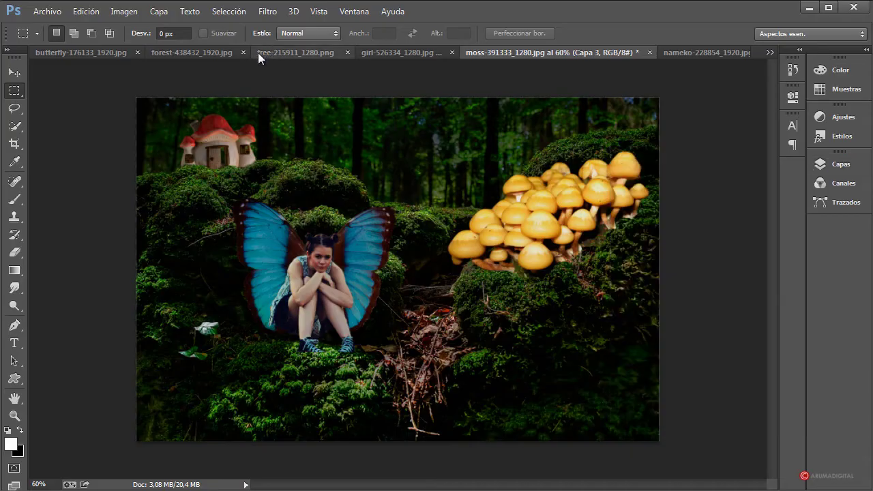
click(272, 53)
click(205, 50)
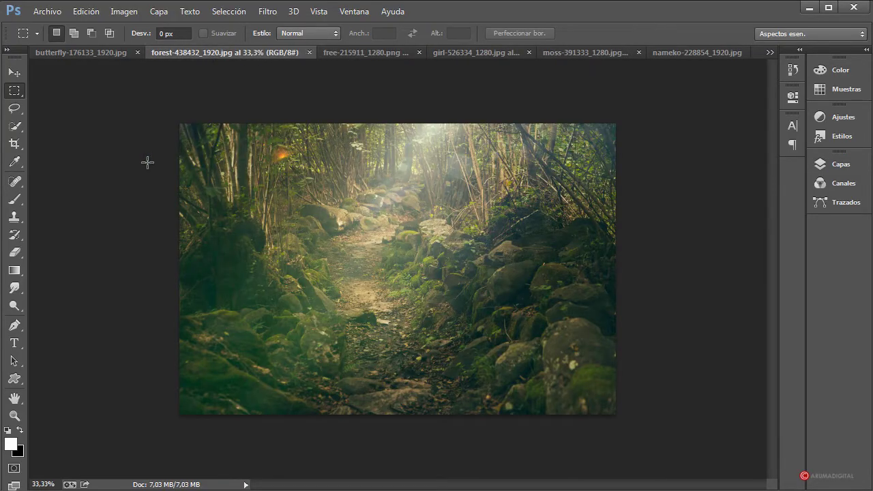
click(14, 73)
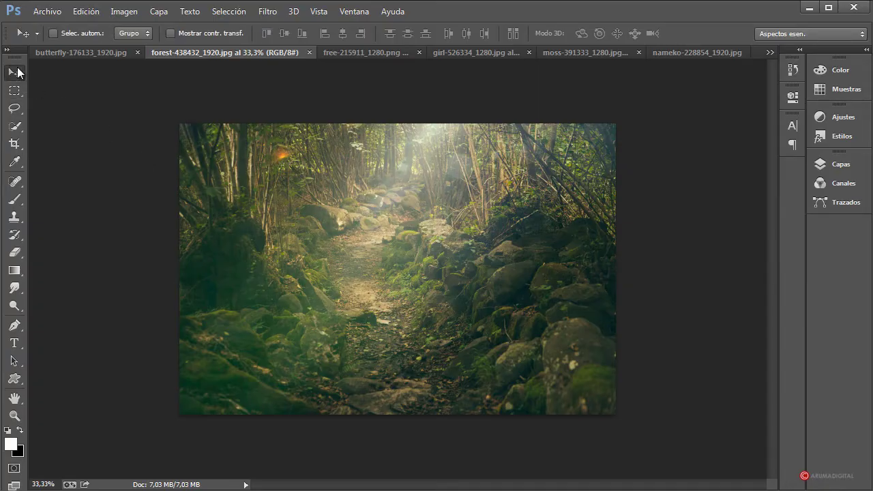
drag(403, 235, 571, 60)
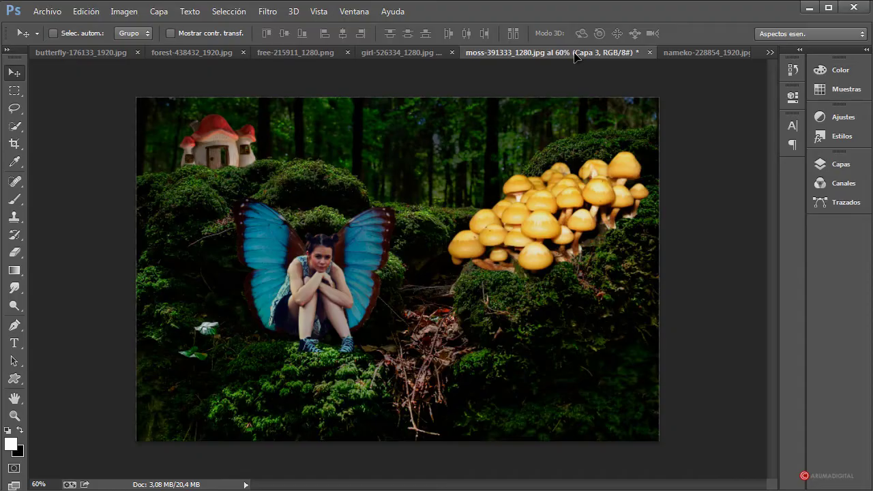
drag(574, 57, 394, 244)
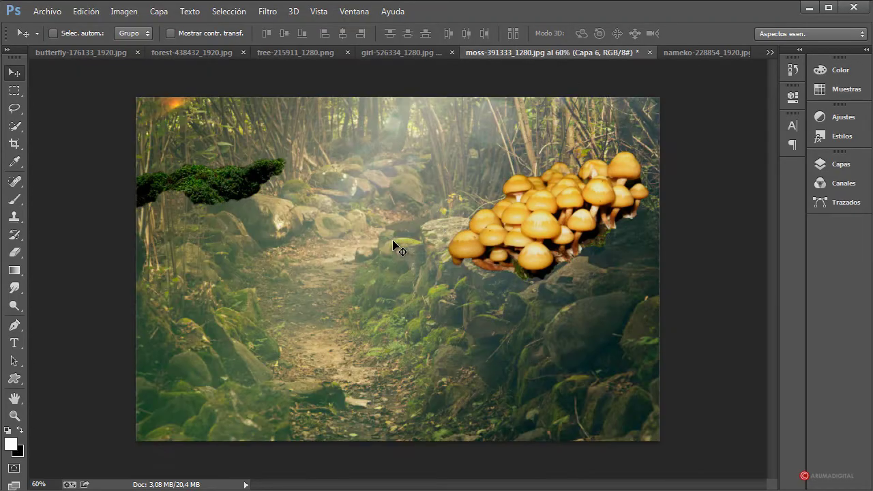
click(849, 165)
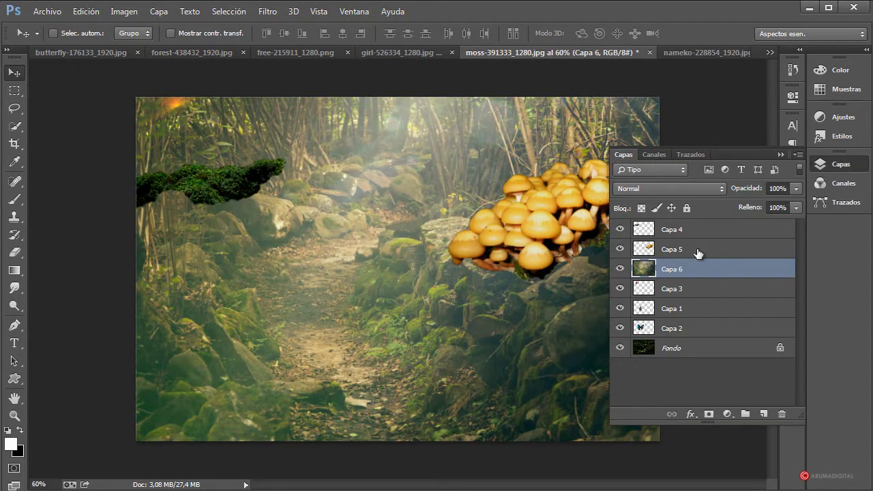
drag(704, 273, 702, 225)
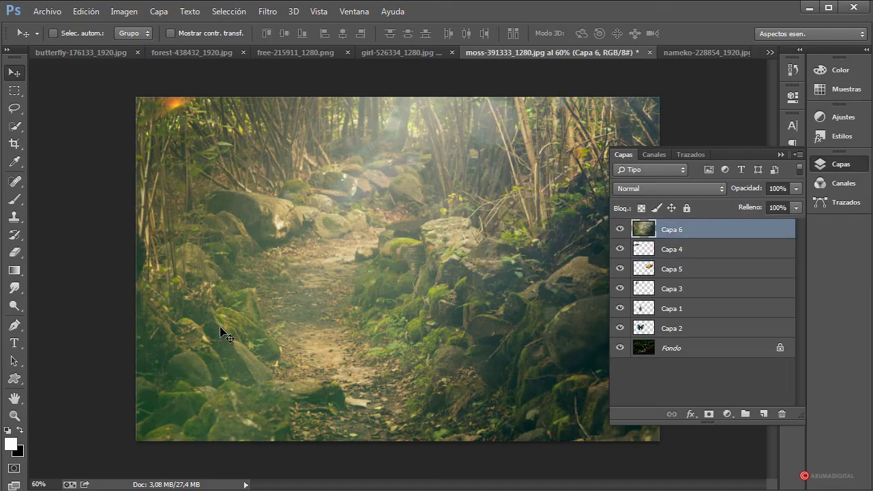
Step: Free-transform the forest layer Capa 6 to about 69% and position it over the whole canvas
click(17, 93)
right_click(269, 164)
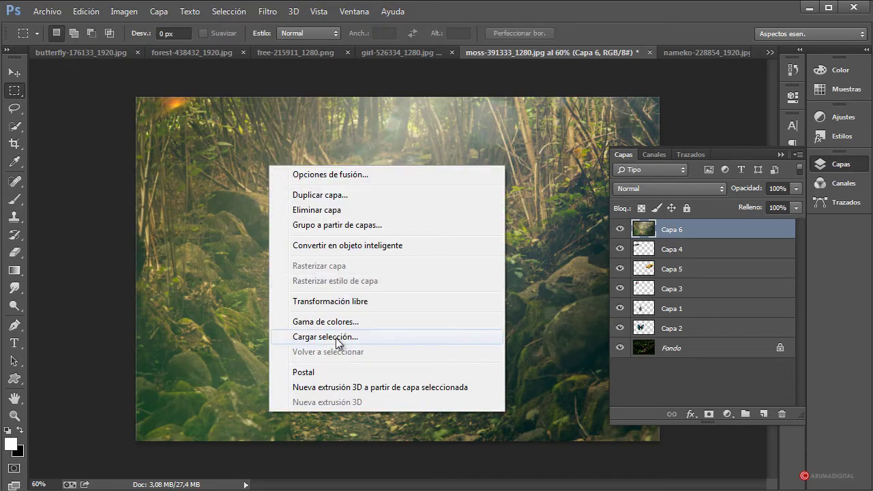
click(330, 298)
mouse_move(420, 194)
mouse_down()
mouse_move(411, 245)
mouse_move(331, 203)
mouse_up()
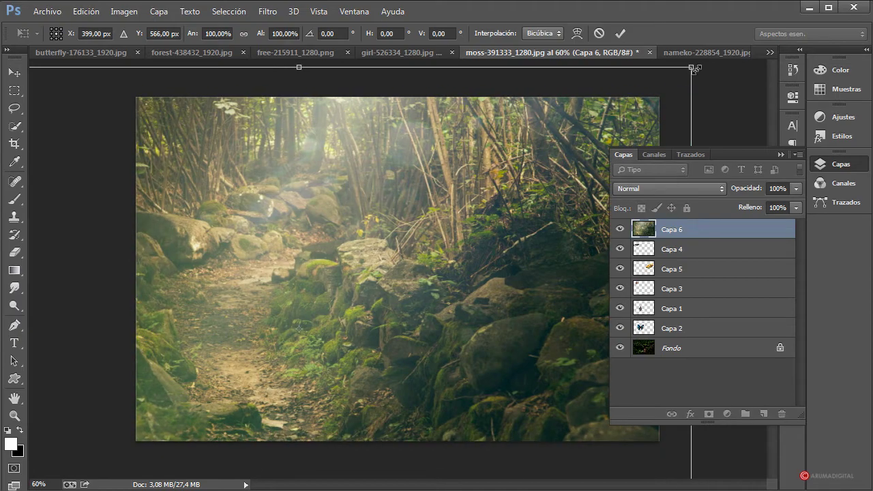
shift+drag(686, 98, 537, 169)
drag(348, 269, 491, 198)
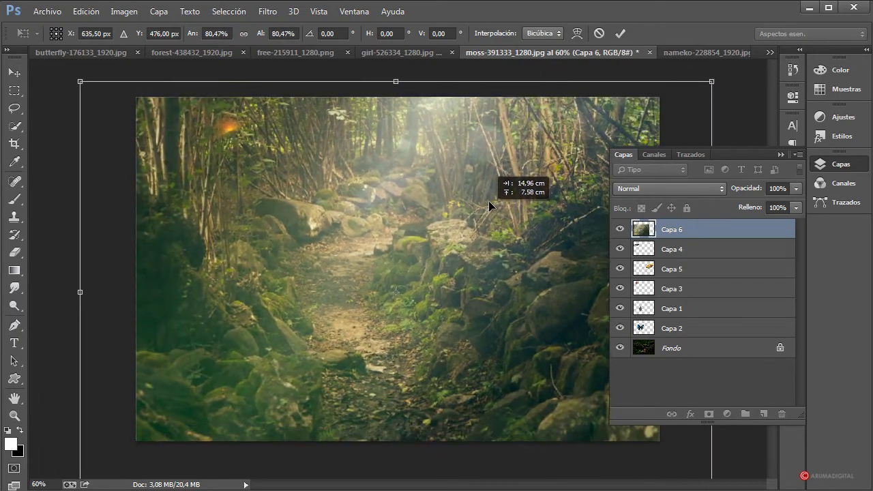
drag(711, 78, 621, 123)
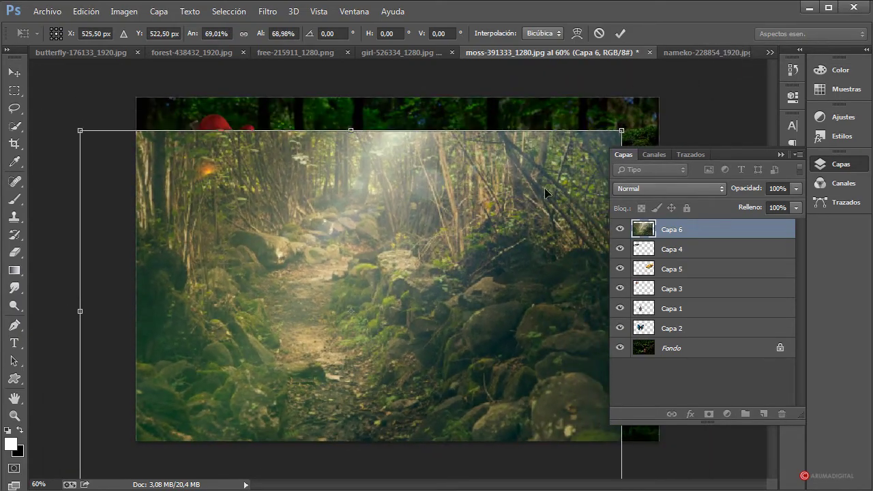
drag(540, 196, 585, 159)
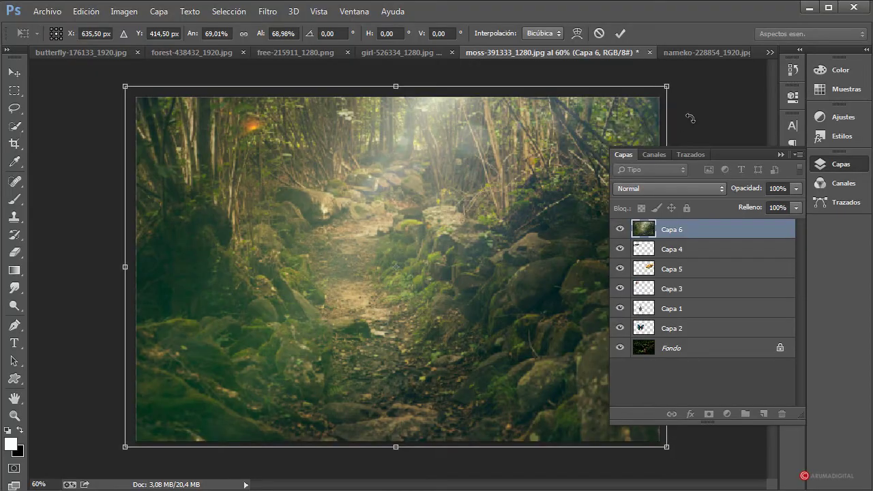
key(Down)
key(Down)
key(Down)
key(m)
key(Return)
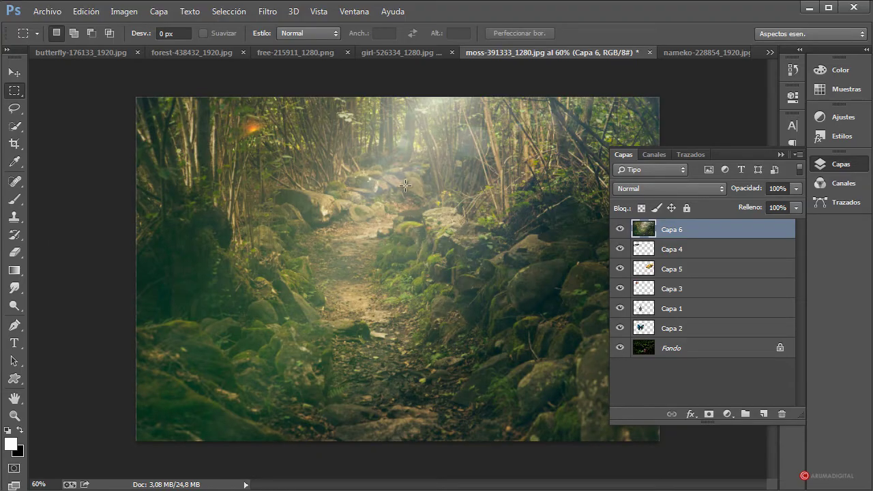
Step: Try Luz fuerte, Luz suave and Luz intensa on Capa 6, settling on Luz lineal
click(669, 191)
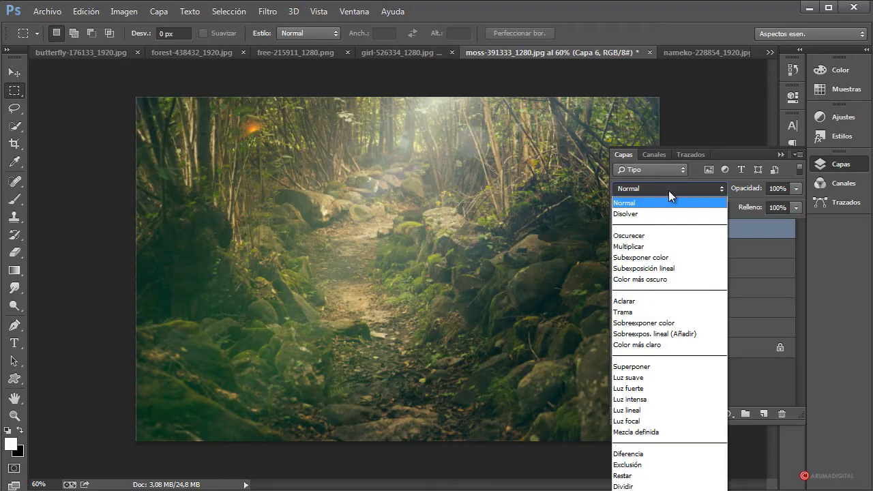
click(642, 388)
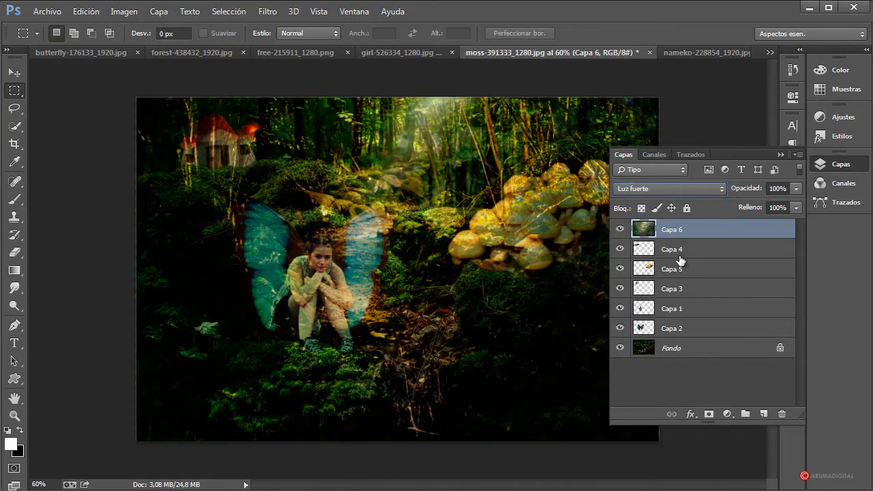
click(688, 191)
click(641, 380)
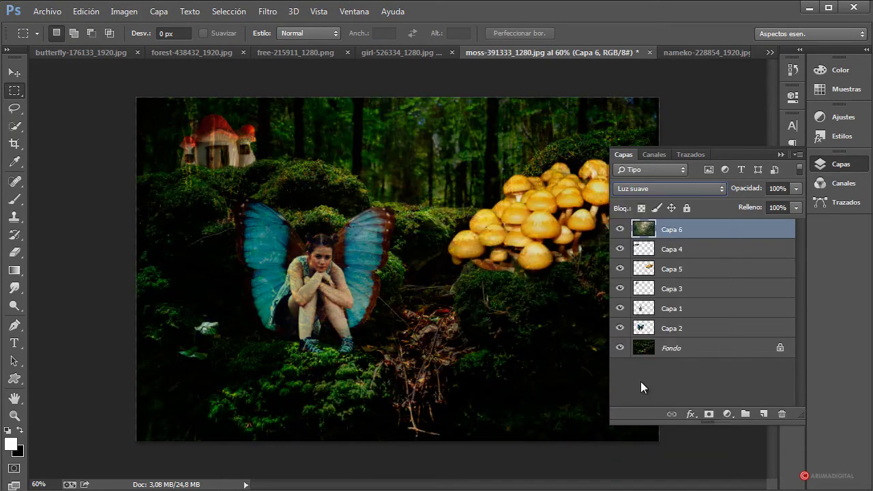
click(689, 189)
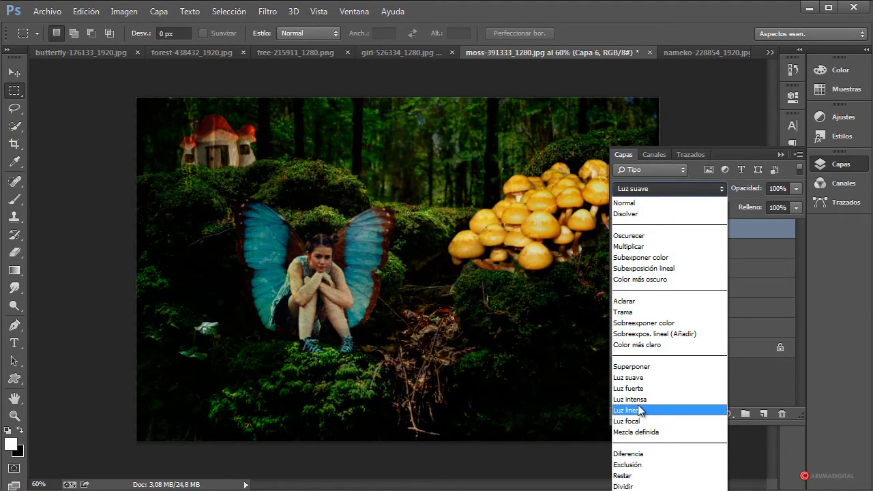
click(639, 400)
click(674, 189)
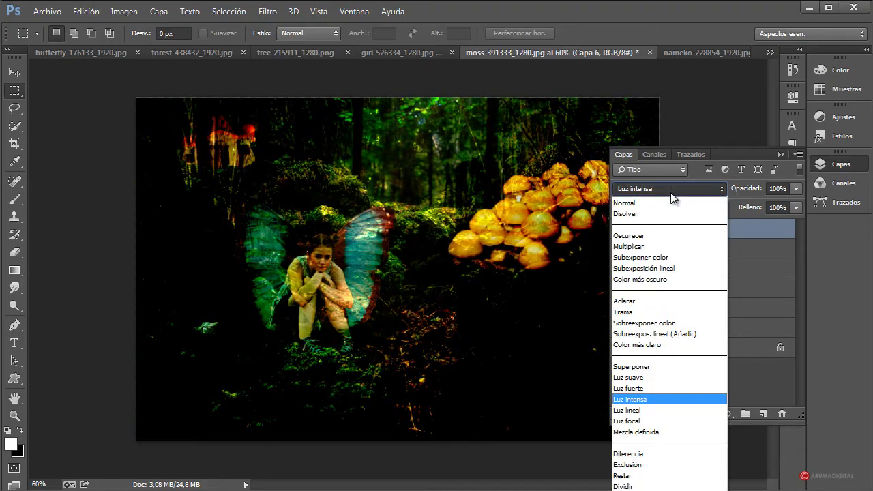
click(638, 409)
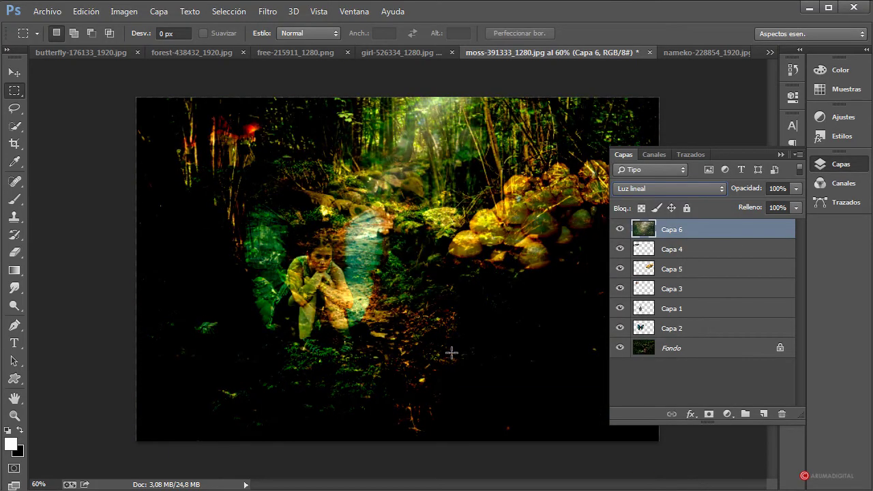
click(668, 189)
click(669, 189)
Step: Apply a 37,4-pixel Gaussian blur to the forest layer Capa 6
click(268, 11)
mouse_move(287, 162)
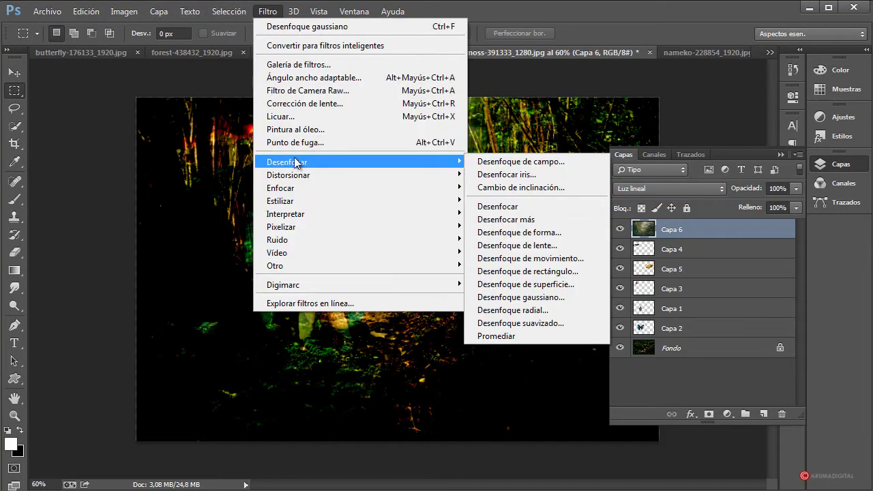
click(508, 297)
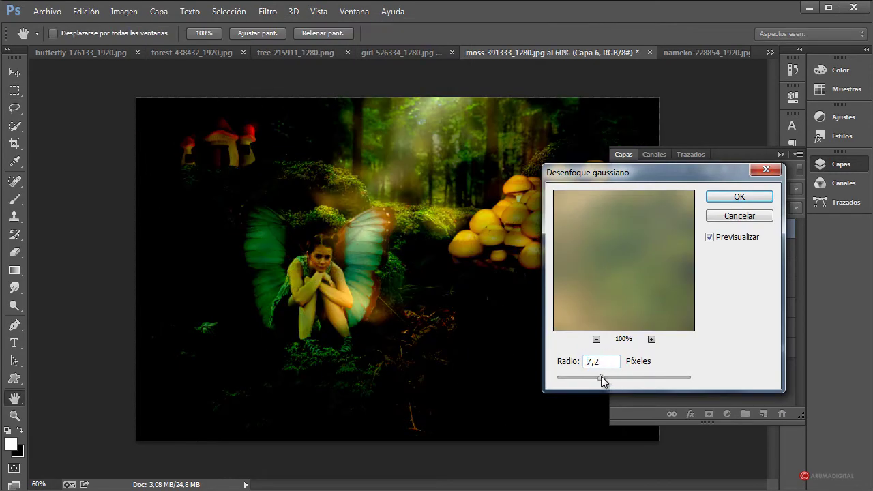
mouse_move(601, 375)
mouse_down()
mouse_move(649, 379)
mouse_move(625, 379)
mouse_up()
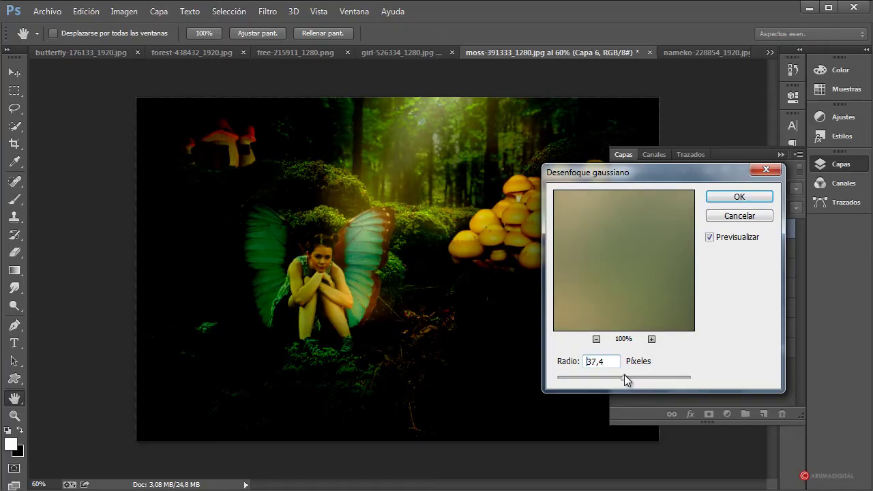
click(751, 198)
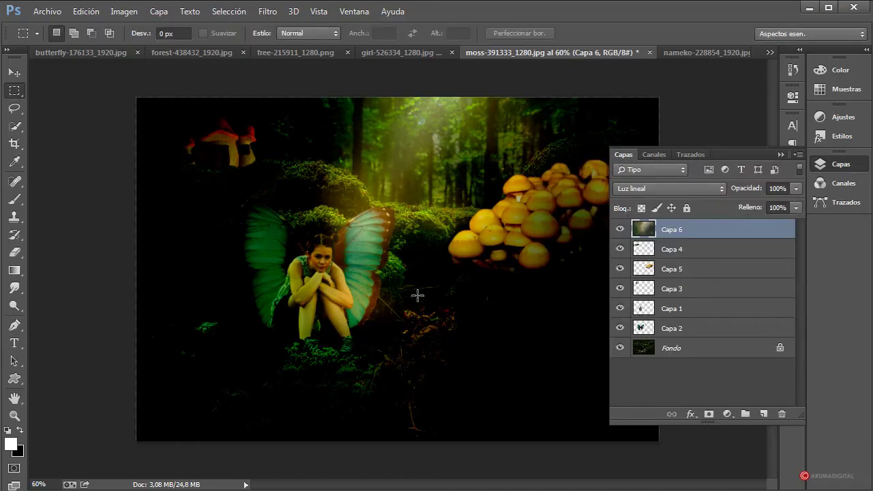
Step: Switch Capa 6 to the Luz fuerte blend mode after trying Luz suave
click(669, 188)
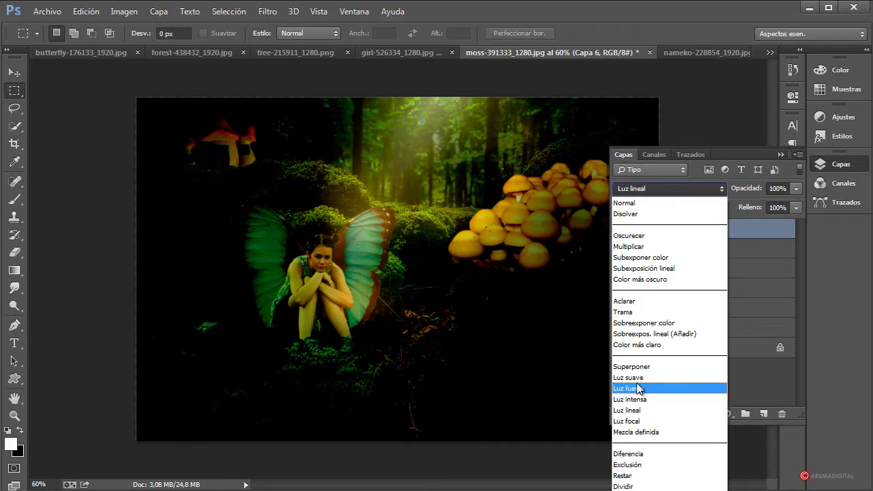
click(620, 382)
click(669, 189)
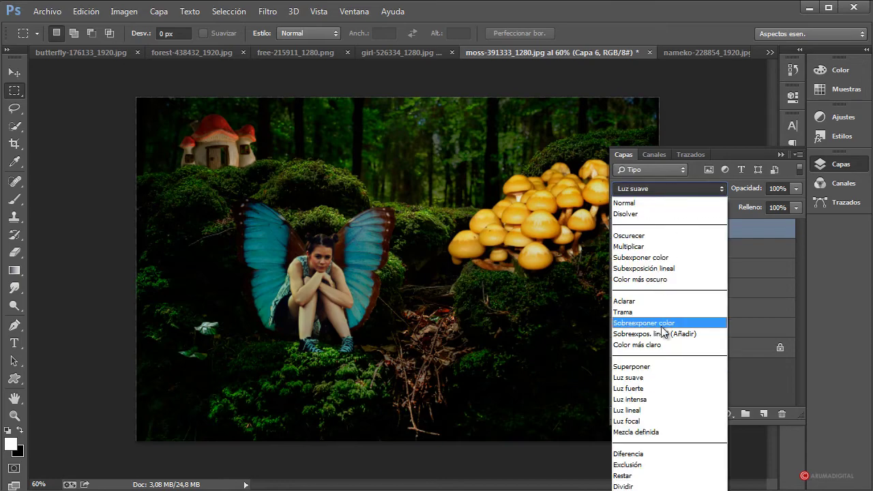
click(645, 386)
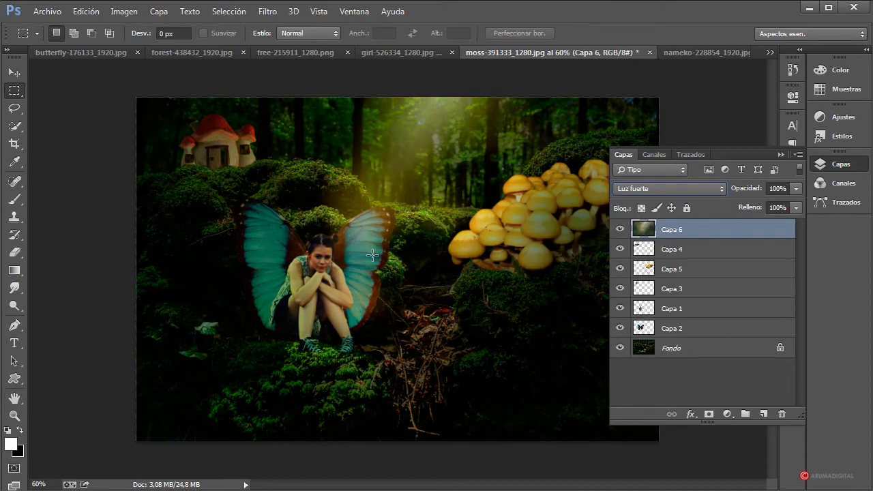
Step: Toggle Capa 6's visibility repeatedly to compare the scene with and without the glow
click(619, 230)
click(619, 230)
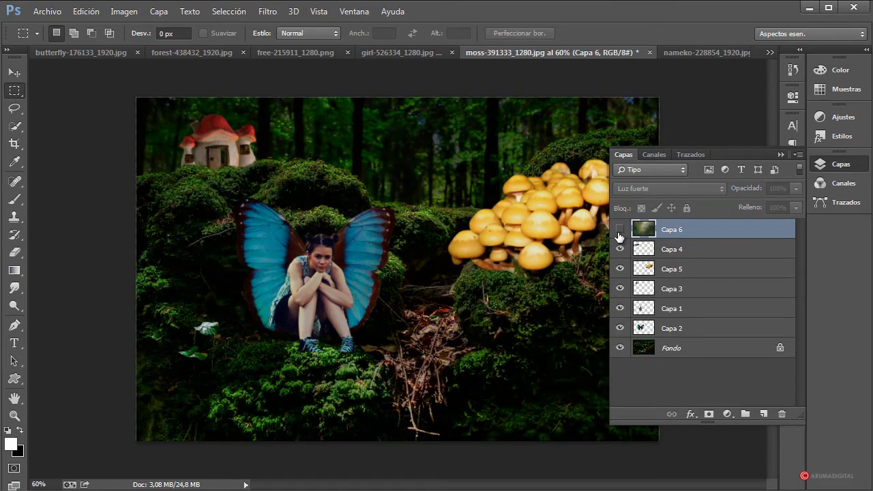
click(619, 230)
click(619, 229)
click(619, 230)
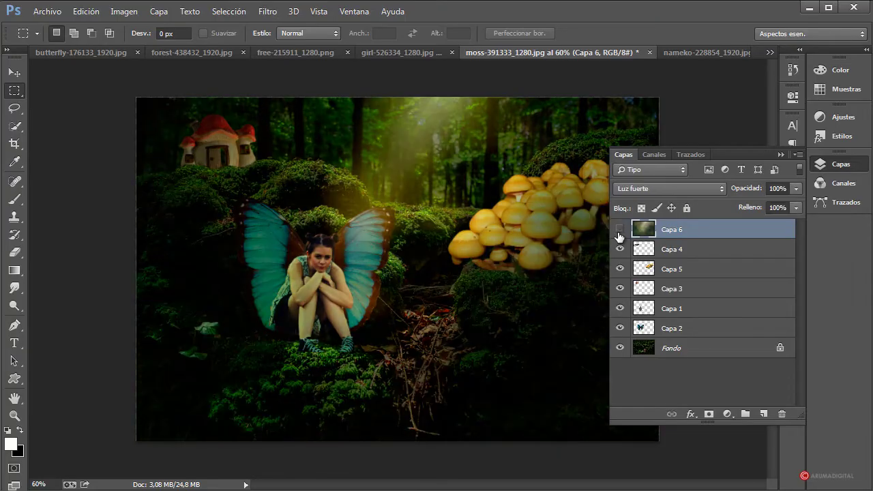
click(620, 230)
click(619, 229)
click(620, 230)
click(619, 230)
Step: Try Luz intensa and Luz suave on Capa 6, then return to Luz fuerte
click(678, 189)
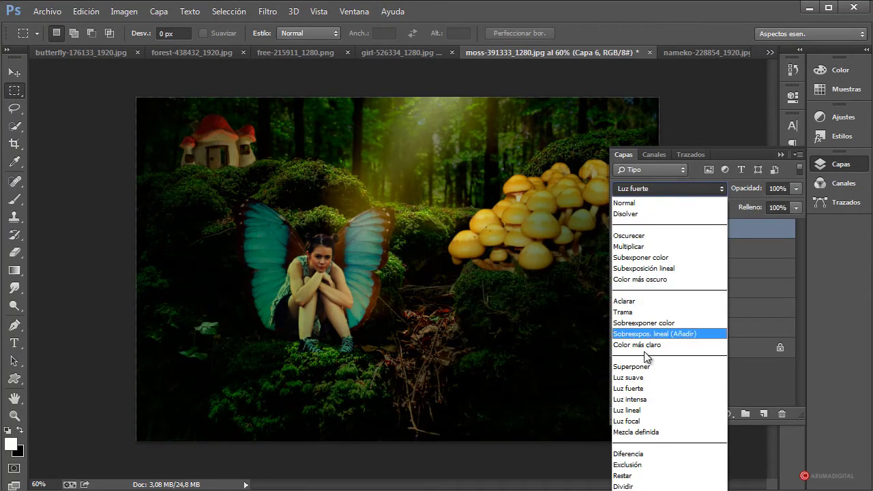
click(642, 396)
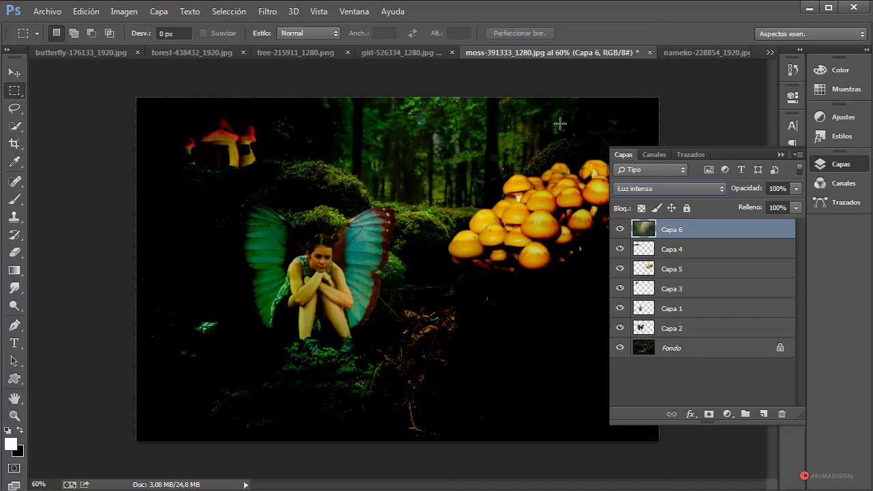
click(657, 191)
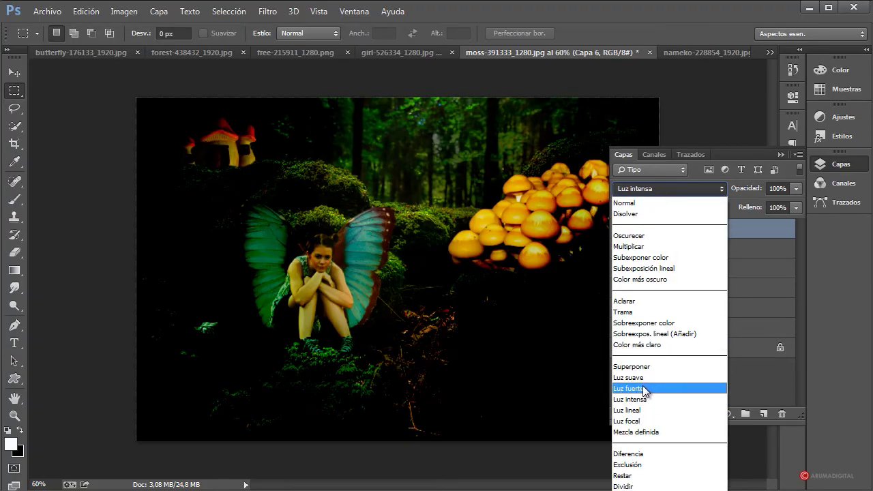
click(640, 378)
click(675, 192)
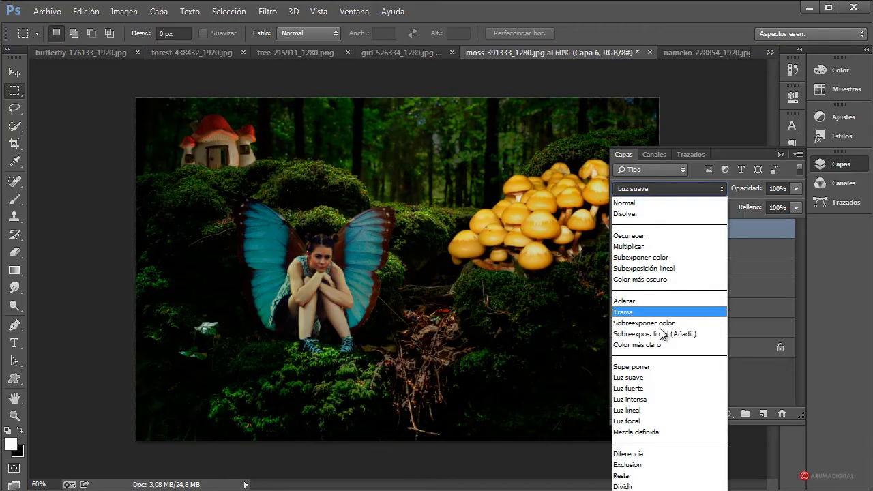
click(636, 388)
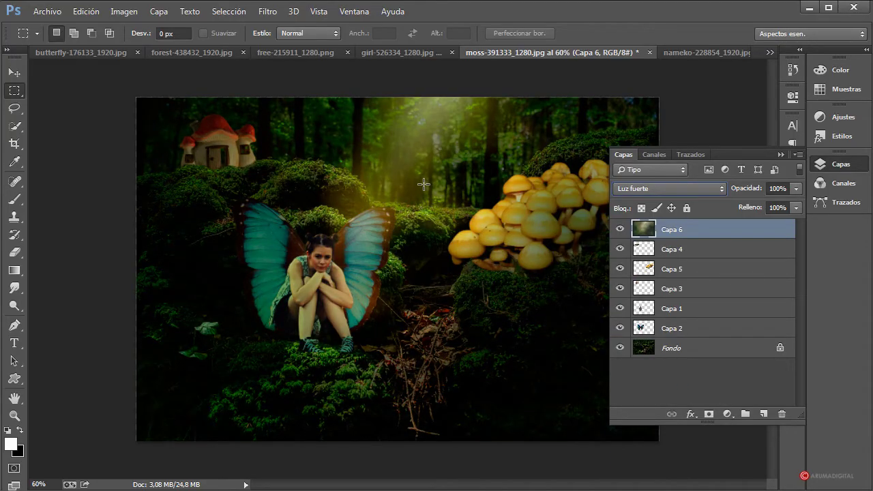
click(130, 16)
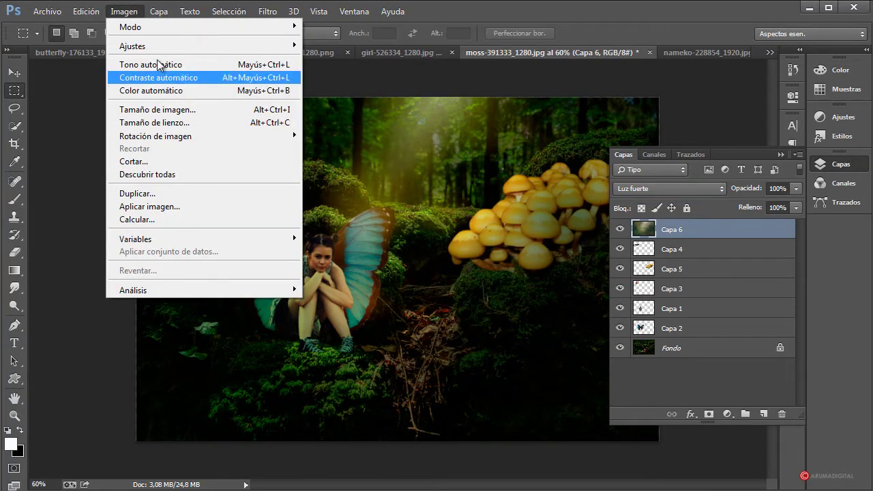
Step: Set Capa 6's Levels white input to 225, keeping black at 1 and midtones at 1,00
mouse_move(133, 46)
click(348, 65)
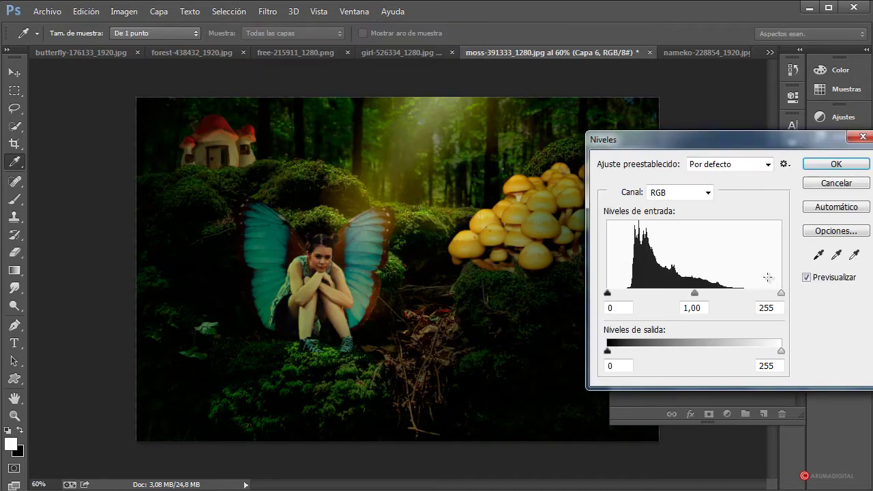
drag(781, 293, 761, 293)
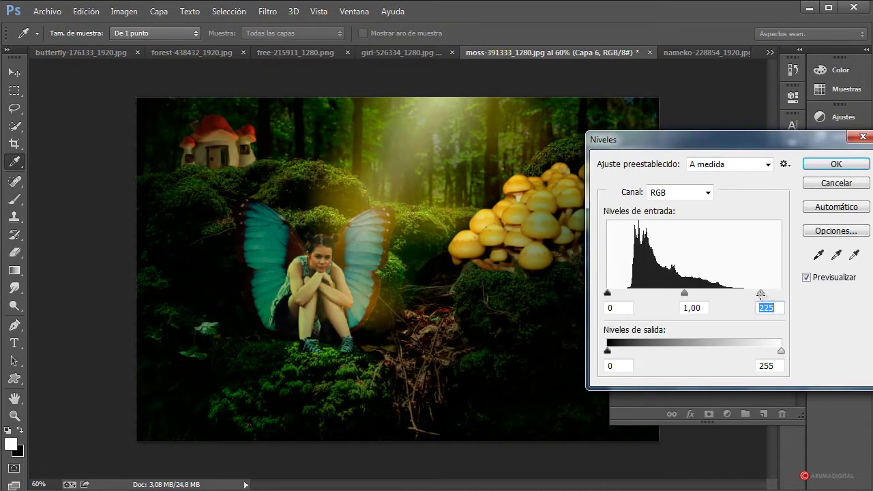
mouse_move(608, 293)
mouse_down()
mouse_move(632, 293)
mouse_move(608, 292)
mouse_up()
mouse_move(688, 294)
mouse_down()
mouse_move(647, 289)
mouse_move(704, 291)
mouse_move(679, 295)
mouse_move(684, 290)
mouse_up()
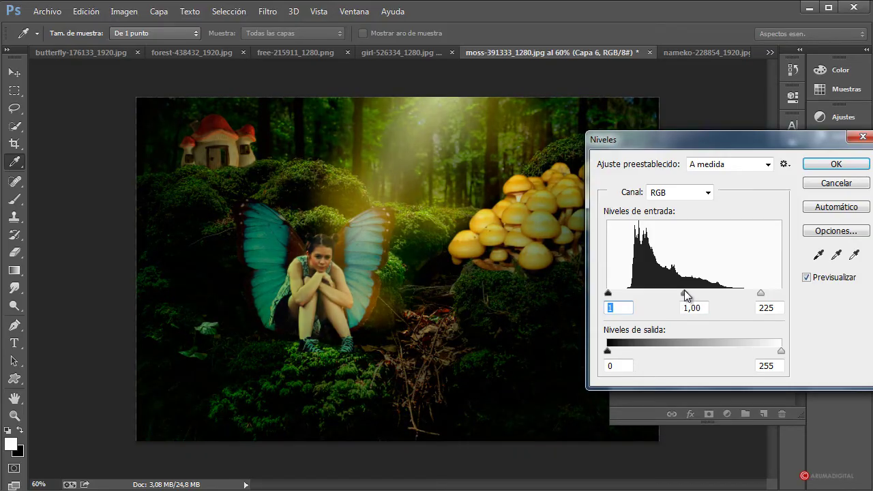
Step: Confirm the Levels change and lower Capa 6's opacity to 77%
click(851, 165)
click(796, 189)
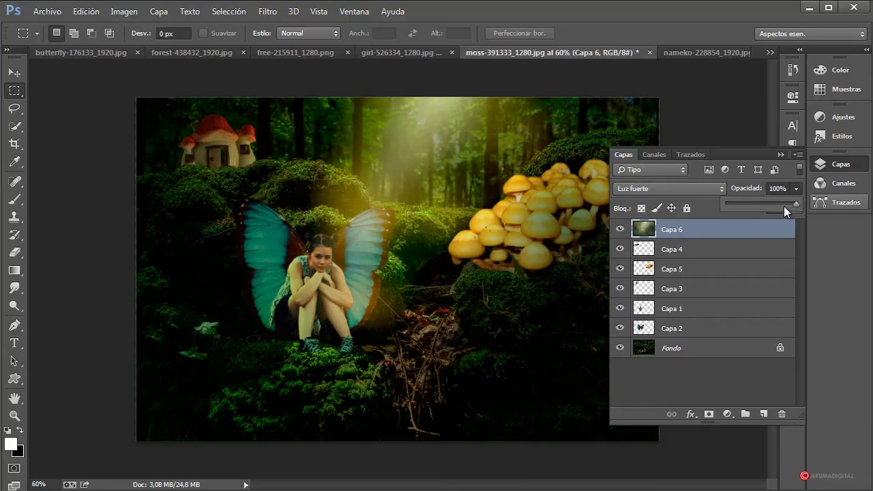
drag(780, 204, 781, 204)
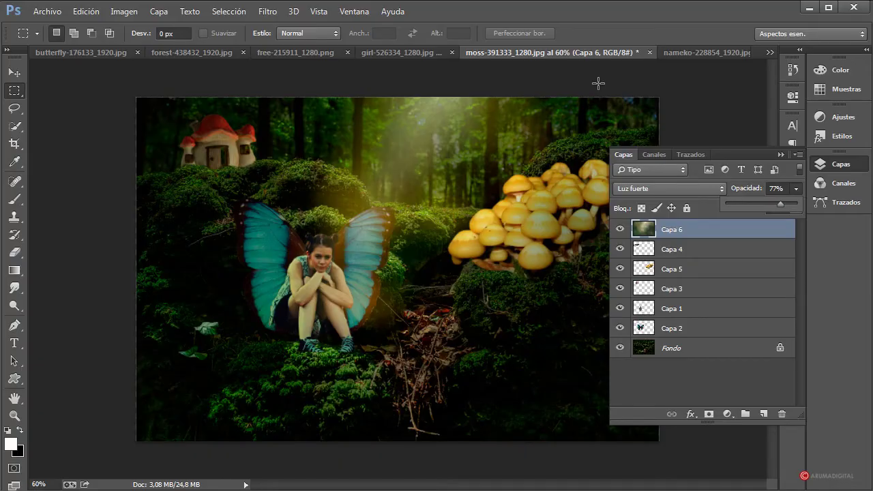
click(824, 223)
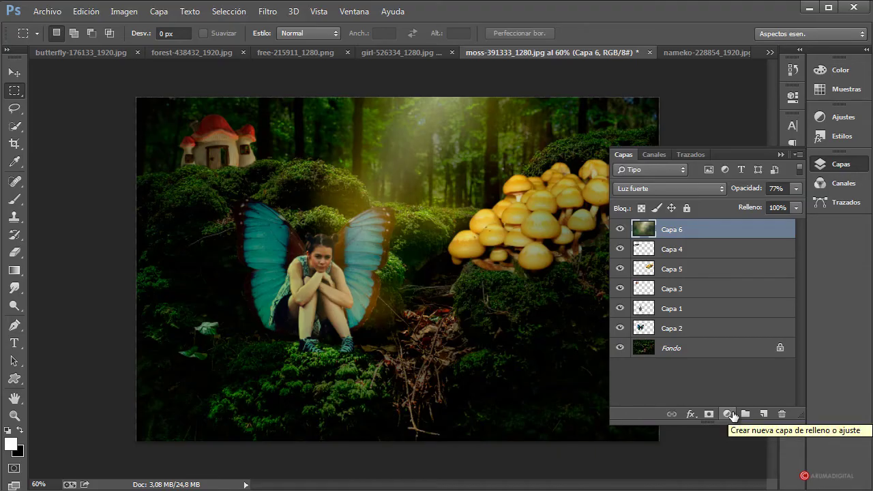
Step: Add a Mapa de degradado 1 gradient map layer using the purple-to-orange preset and select it
click(729, 414)
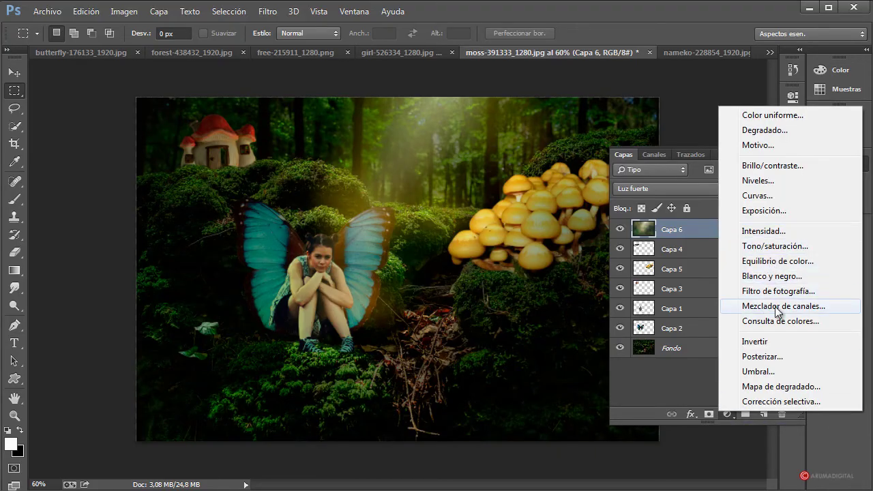
click(776, 385)
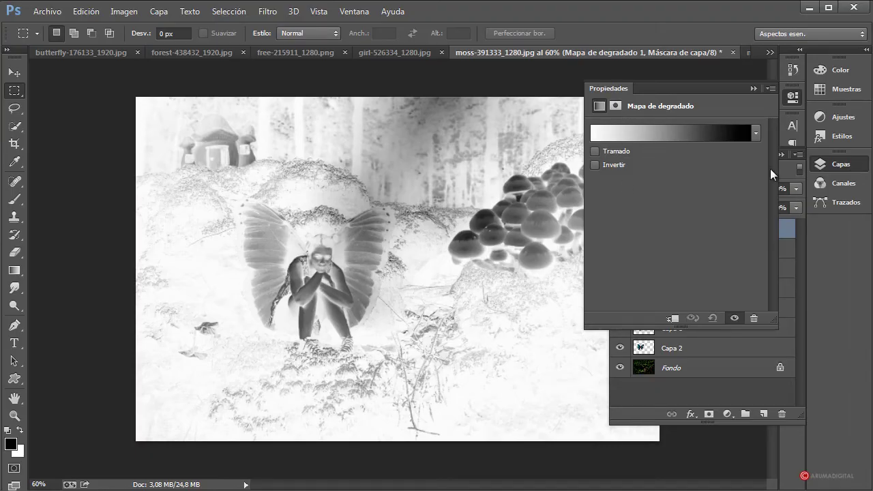
click(755, 132)
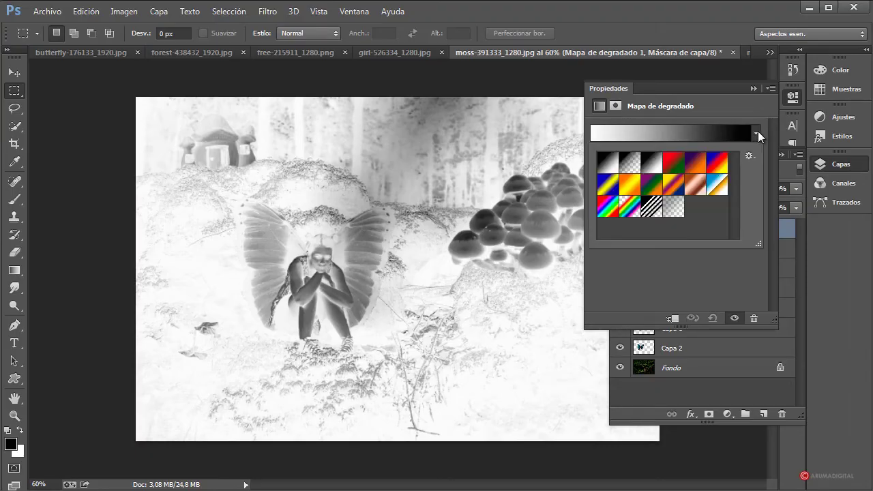
click(693, 166)
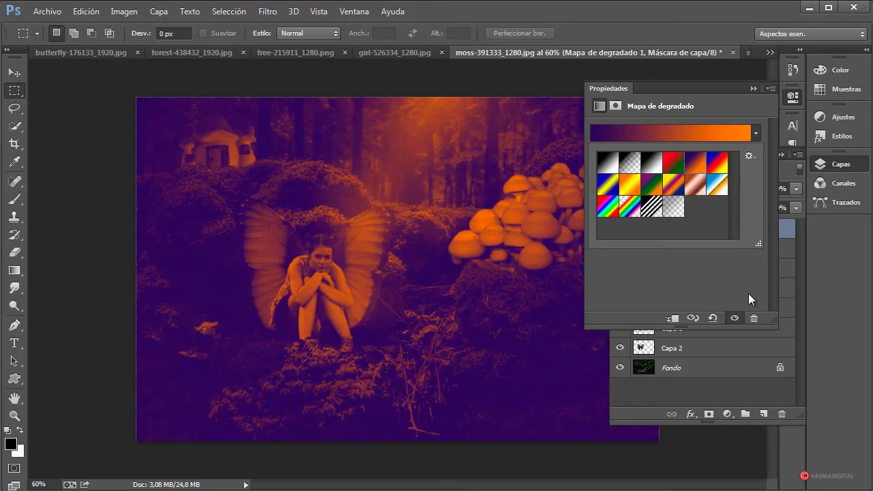
click(719, 387)
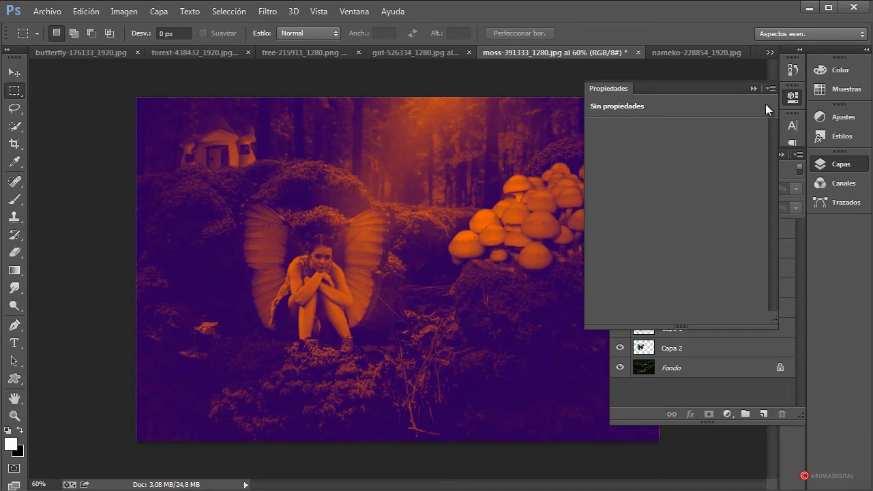
click(793, 97)
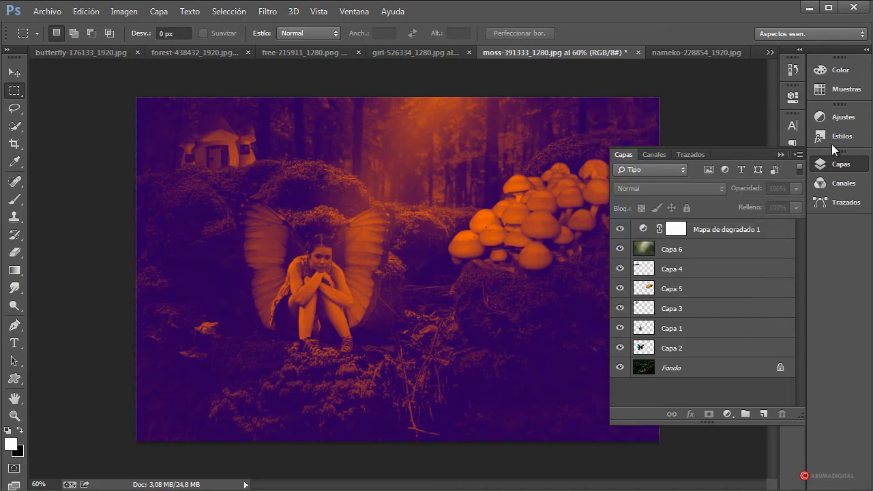
click(714, 232)
Step: Lower the gradient map's opacity to 53%, toggling its visibility to compare
mouse_move(797, 188)
mouse_down()
mouse_move(747, 205)
mouse_move(763, 204)
mouse_up()
click(754, 229)
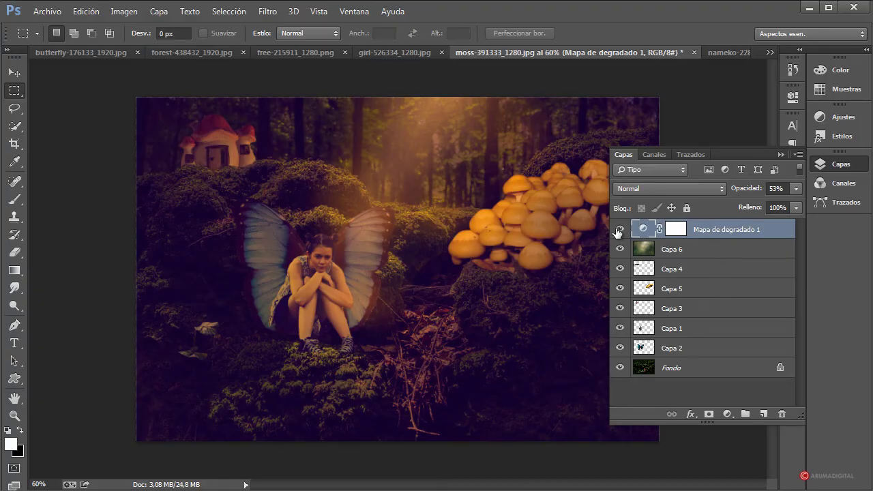
click(620, 230)
click(620, 229)
click(620, 229)
click(620, 229)
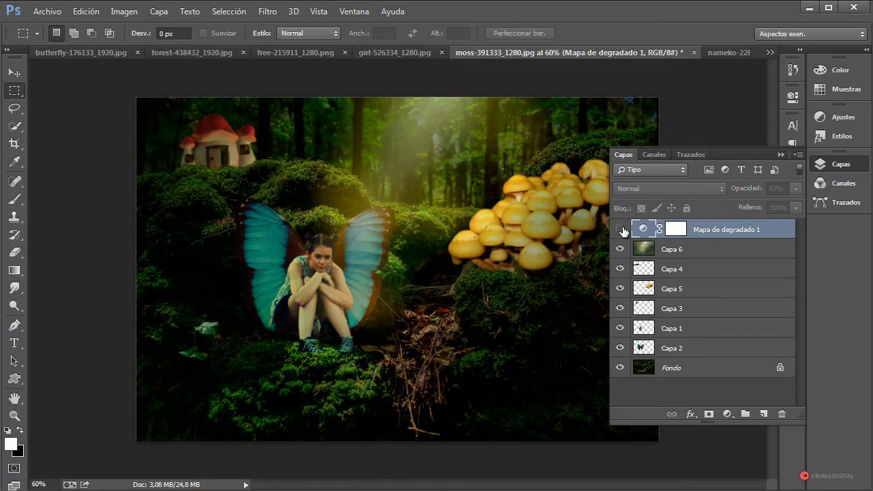
Step: Fine-tune the gradient map opacity down to 40%, toggling it on and off to compare
click(795, 188)
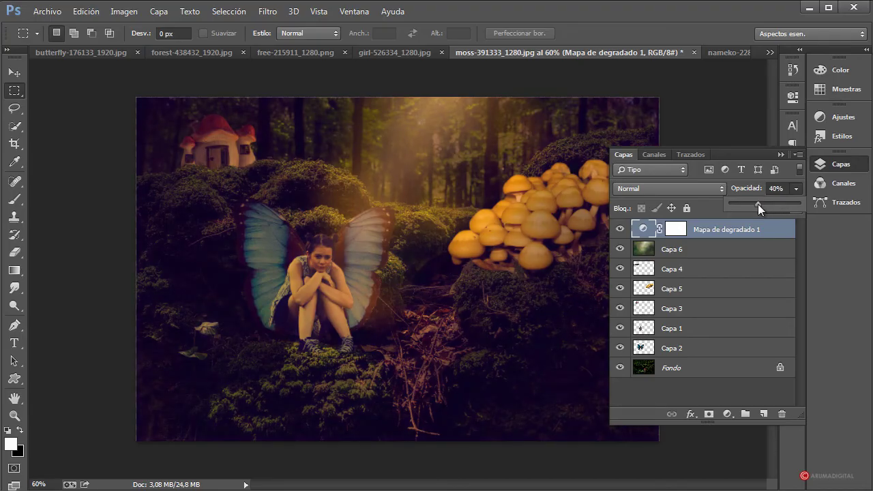
click(620, 229)
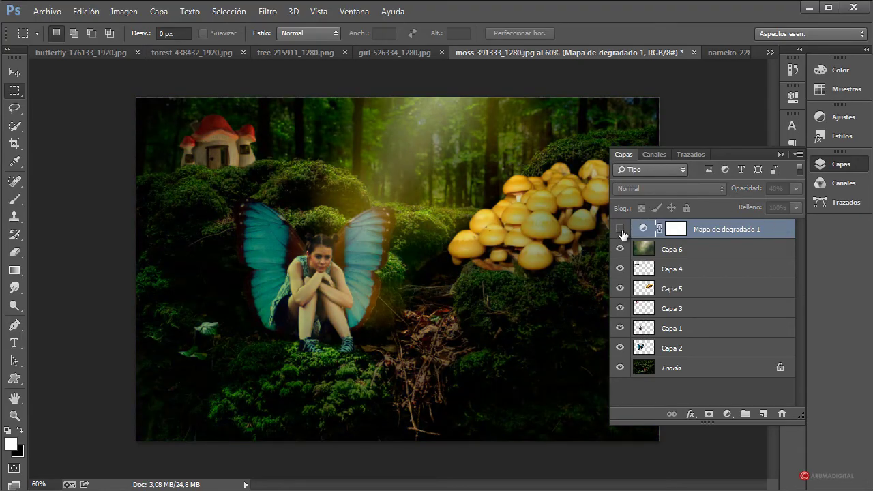
click(622, 234)
click(621, 233)
click(621, 234)
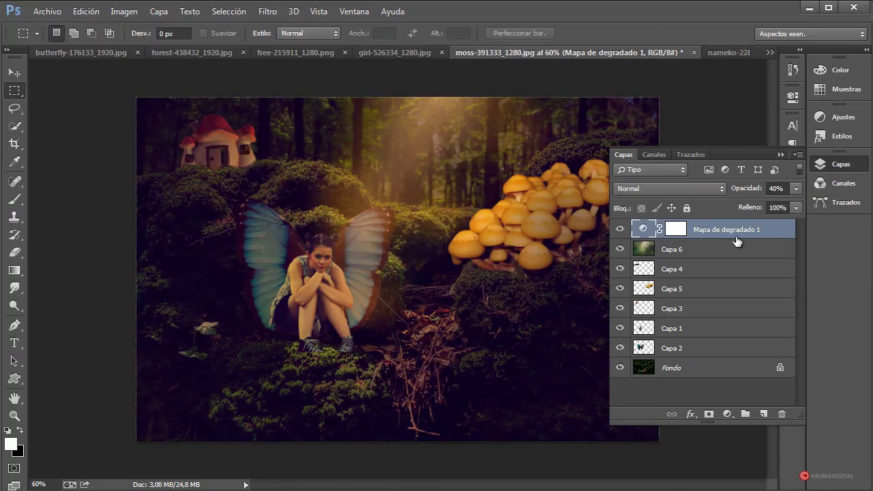
click(795, 188)
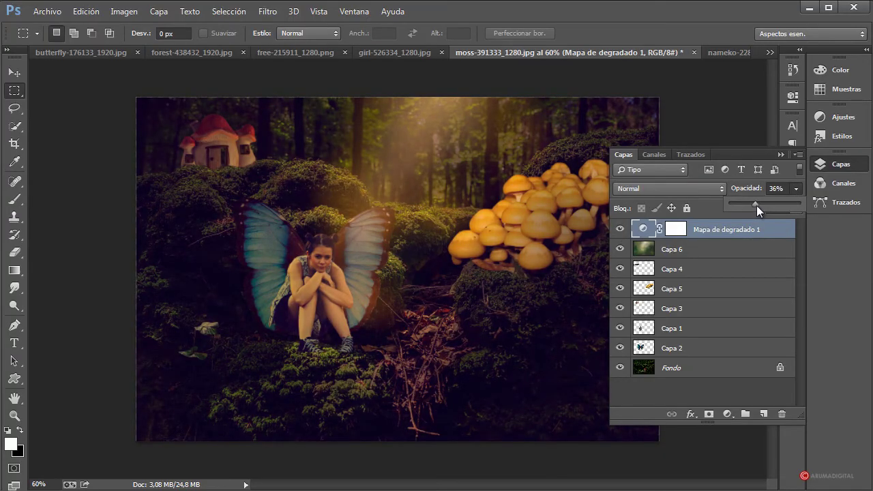
key(Escape)
click(620, 230)
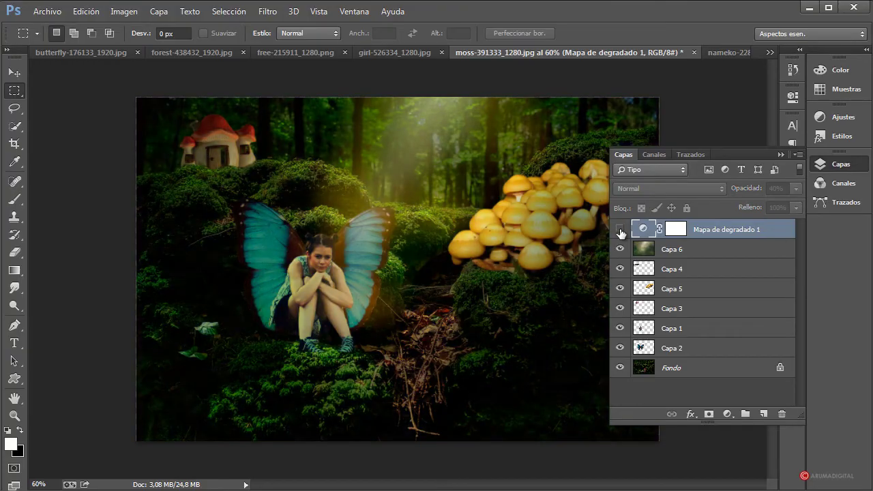
click(620, 230)
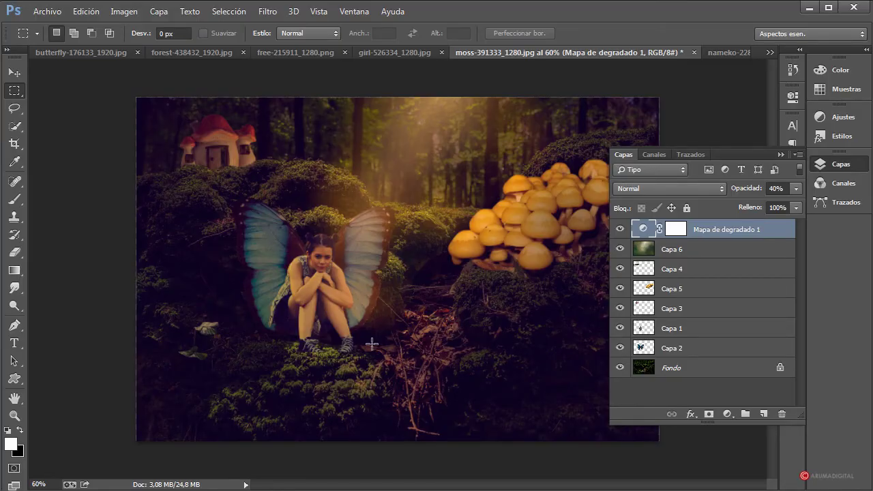
Step: Hide the gradient map and Capa 6, then copy the merged visible scene of the whole canvas
click(624, 232)
click(626, 250)
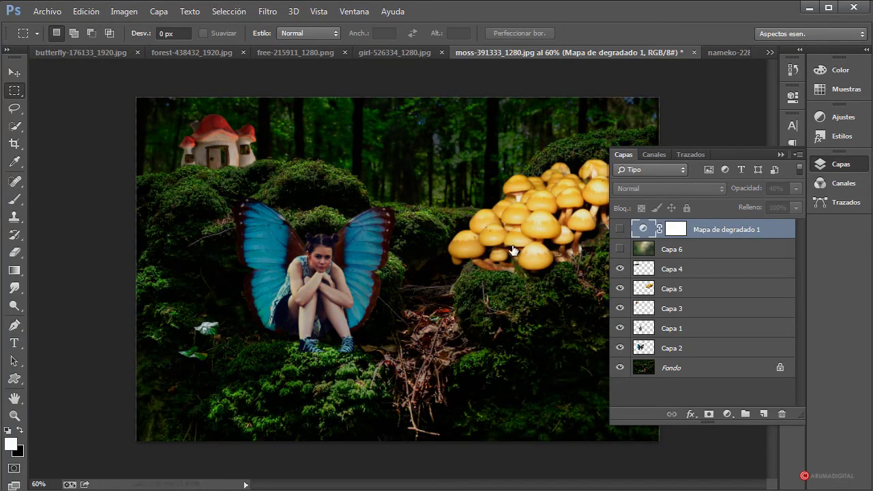
click(240, 18)
click(225, 26)
click(78, 19)
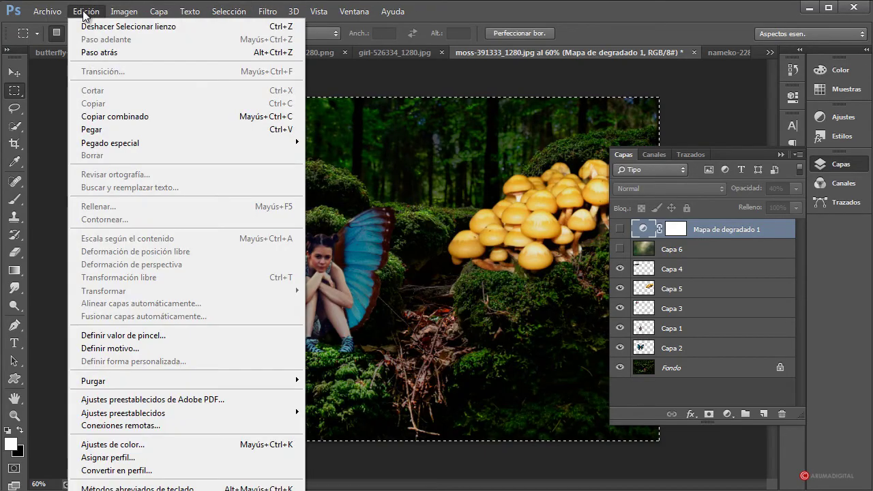
click(114, 118)
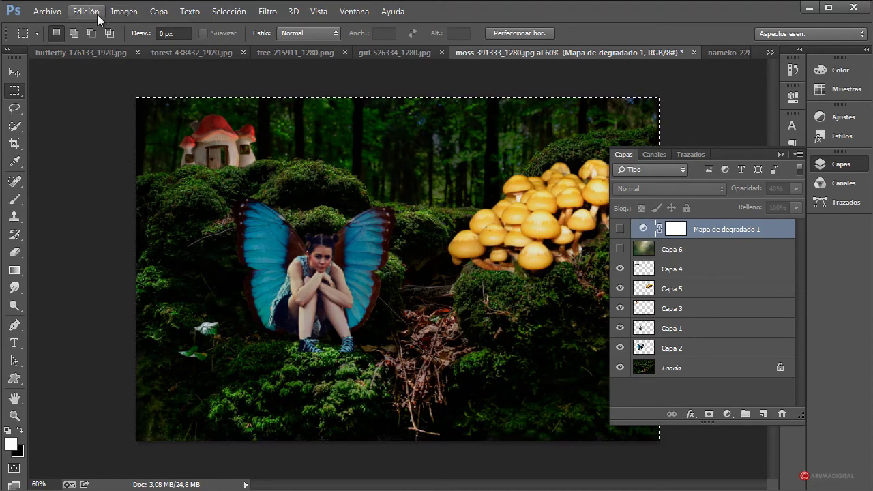
Step: Deselect the canvas and add a new empty layer, Capa 7, at the top of the stack
click(226, 12)
click(226, 39)
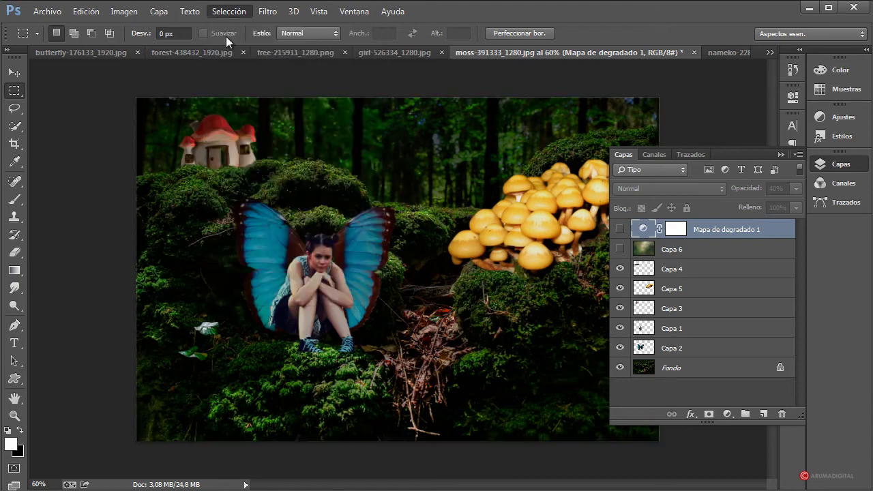
click(764, 414)
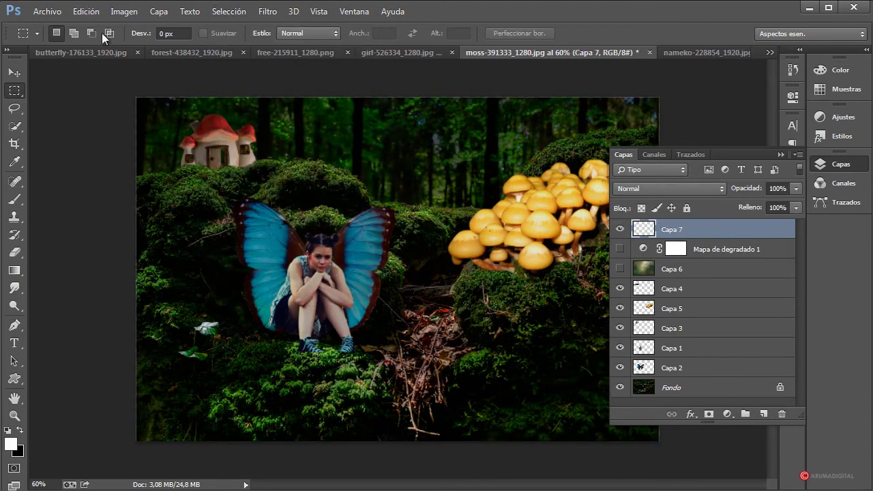
click(86, 12)
Step: Paste the copied scene into Capa 7, move it below Capa 6, and set its blend mode to Trama
click(101, 130)
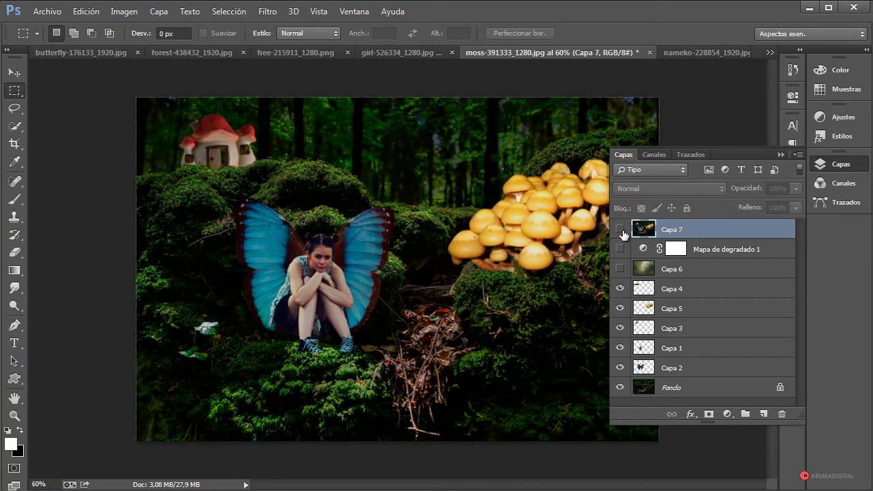
drag(707, 230, 710, 275)
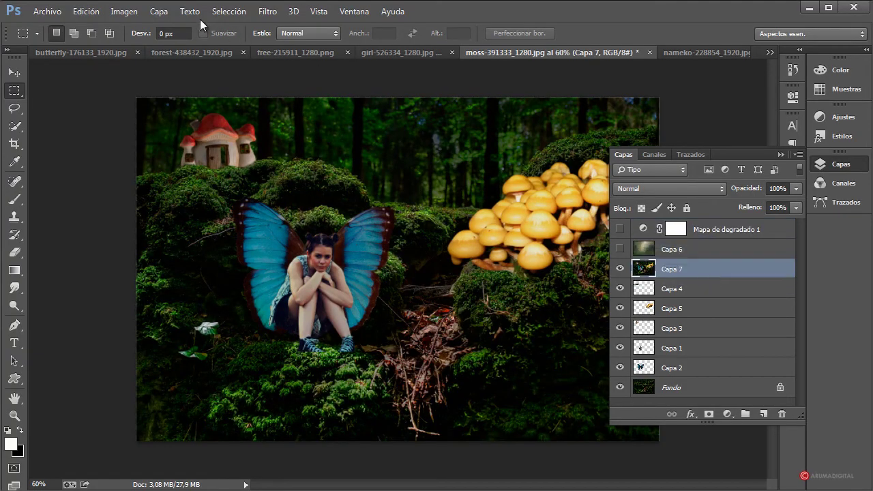
click(268, 11)
mouse_move(287, 162)
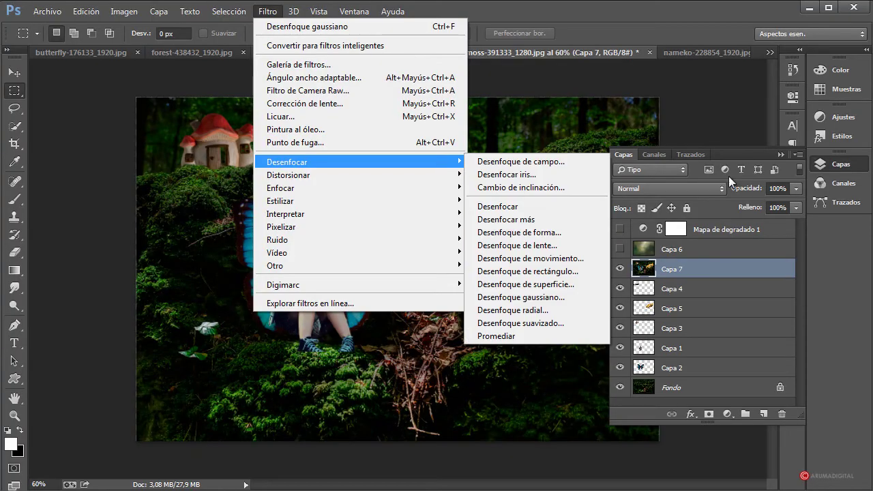
click(732, 153)
click(672, 187)
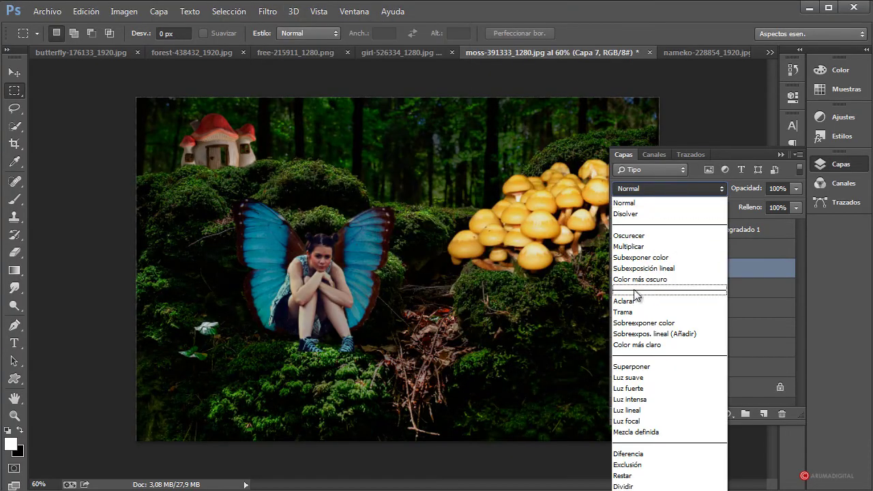
click(635, 312)
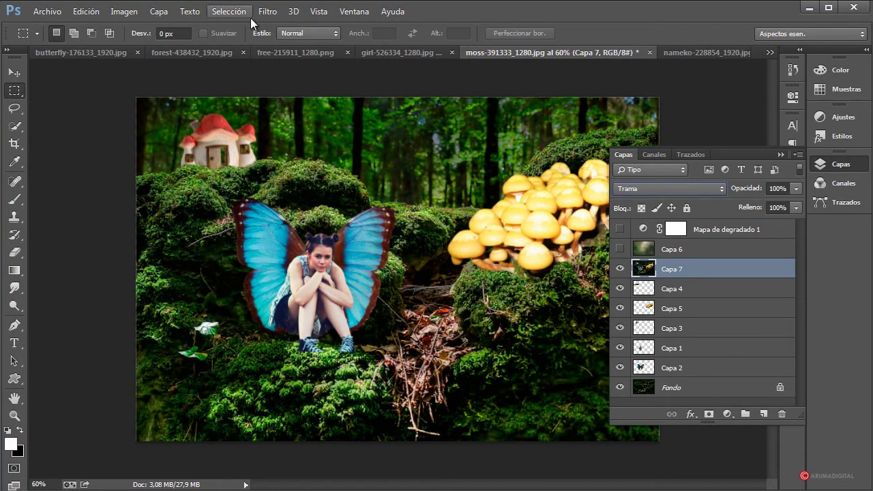
click(273, 13)
mouse_move(288, 162)
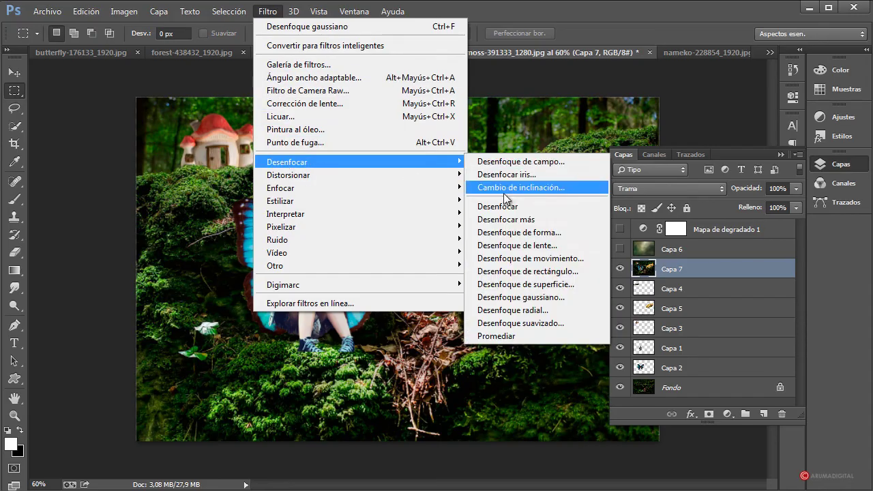
Step: Apply a Gaussian blur of about 9 px radius to Capa 7
click(522, 298)
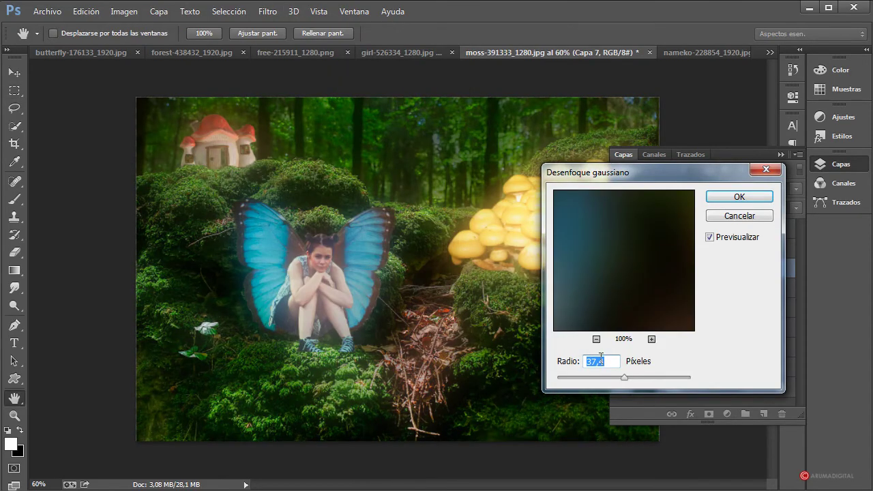
mouse_move(622, 378)
mouse_down()
mouse_move(581, 377)
mouse_move(608, 381)
mouse_up()
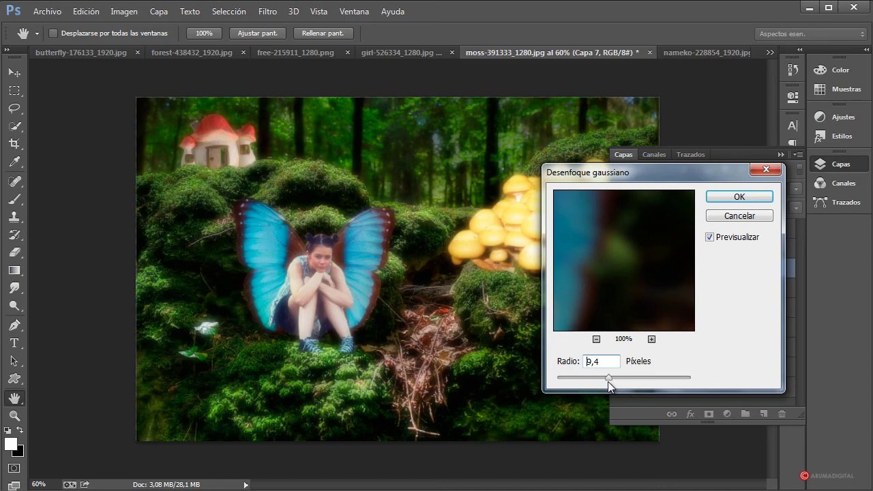
click(728, 196)
Step: Try Multiplicar, Sobreexponer color and Superponer, then keep Capa 7 in Trama at 54% opacity
click(677, 187)
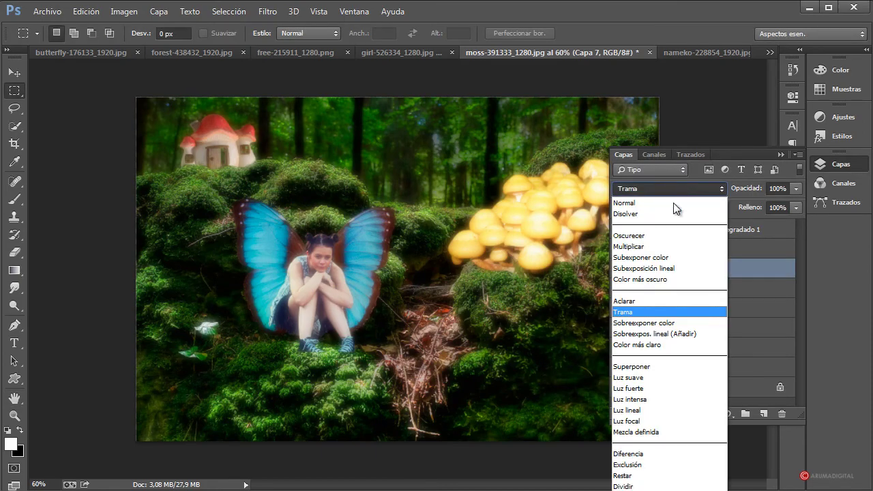
click(645, 246)
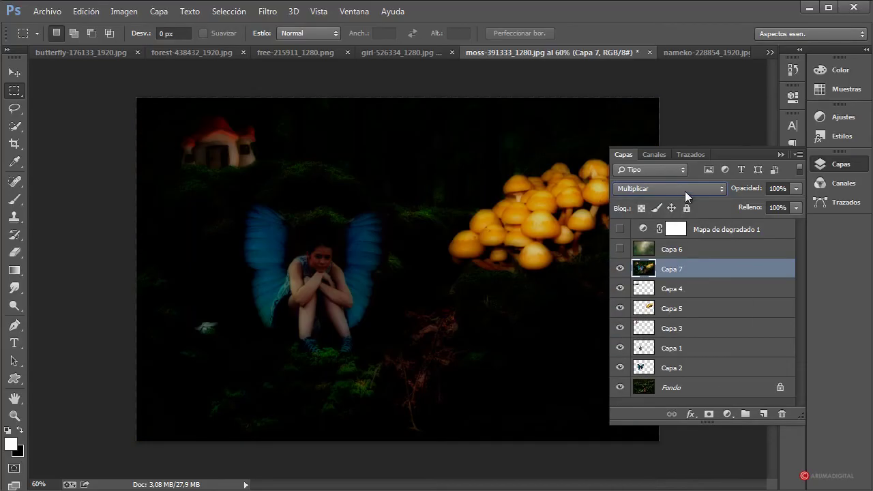
click(615, 190)
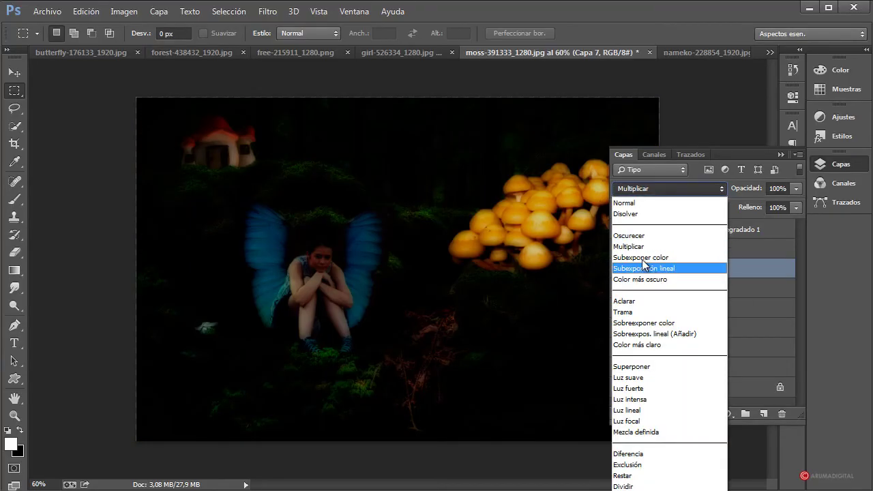
click(642, 323)
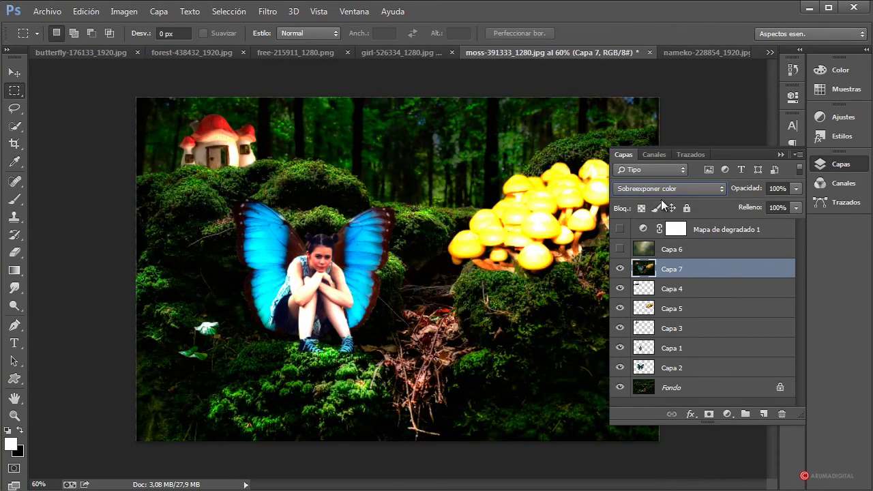
click(665, 191)
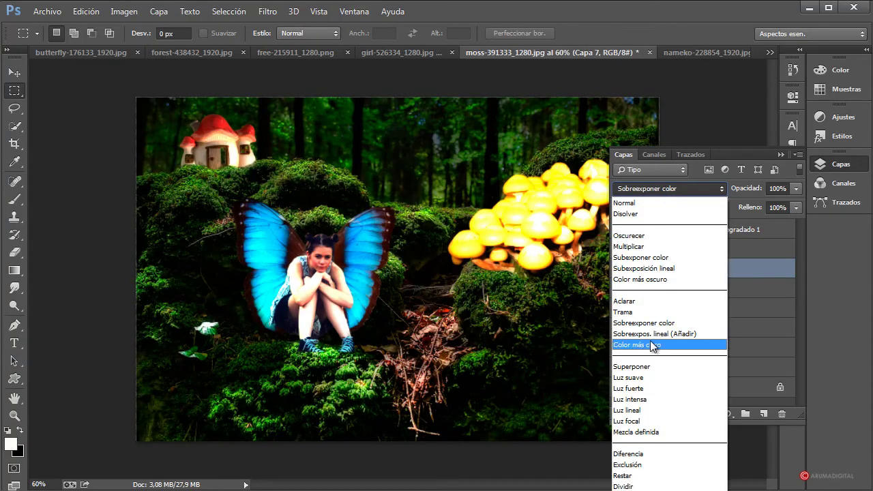
click(648, 363)
click(668, 189)
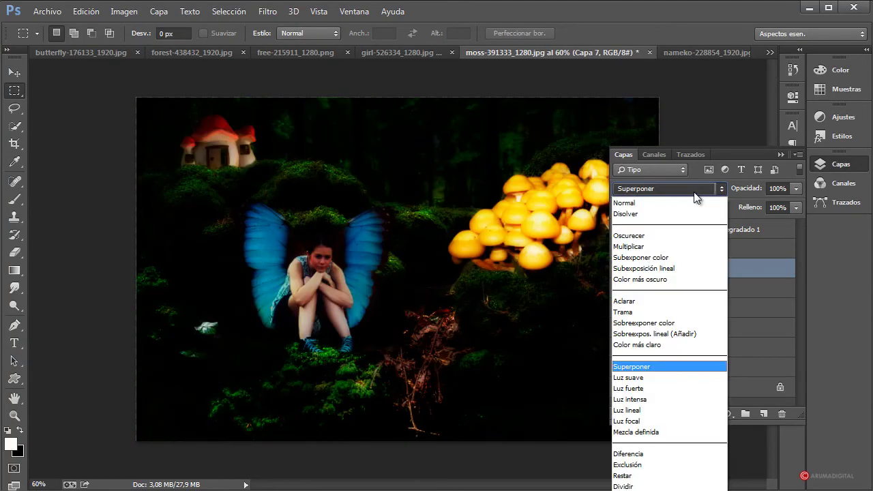
click(650, 314)
click(796, 189)
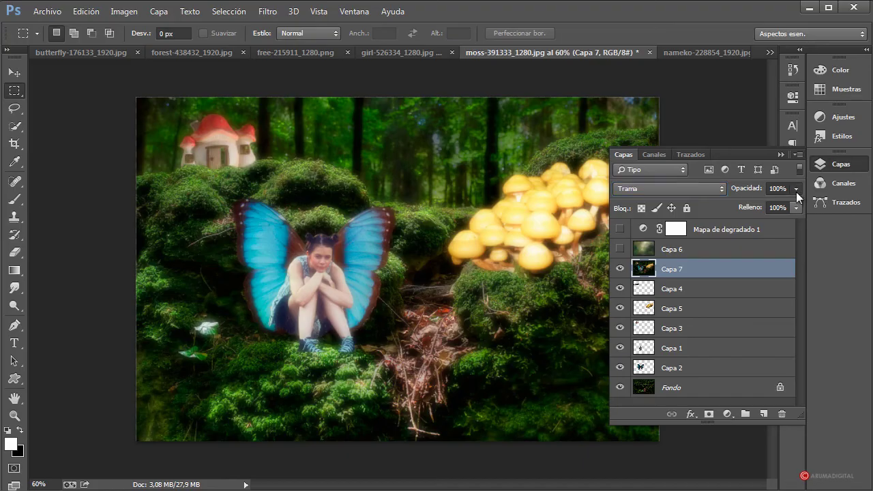
mouse_move(784, 205)
mouse_down()
mouse_move(750, 208)
mouse_move(765, 212)
mouse_up()
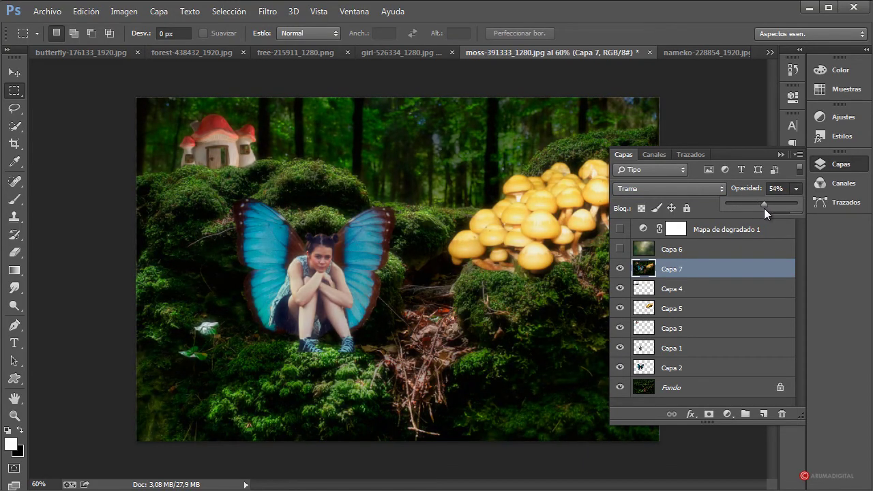
Step: Make the Capa 6 light rays and the Mapa de degradado 1 tint visible again
click(620, 249)
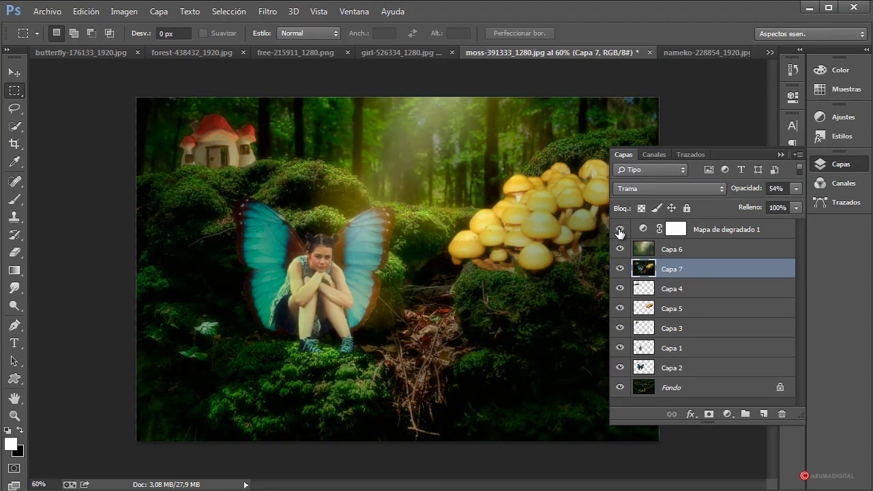
click(620, 230)
click(736, 251)
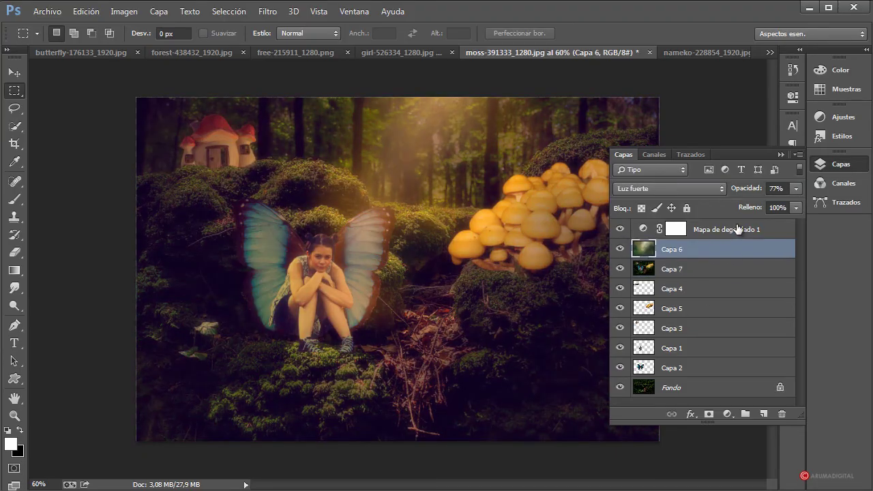
click(736, 230)
Step: Switch to the Eraser tool (145 px soft brush) and target the mushroom layer Capa 5
click(785, 158)
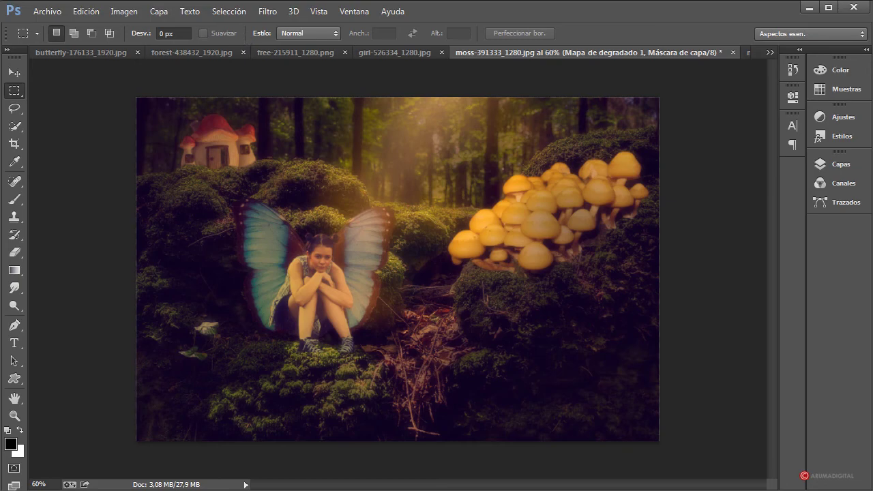
click(15, 252)
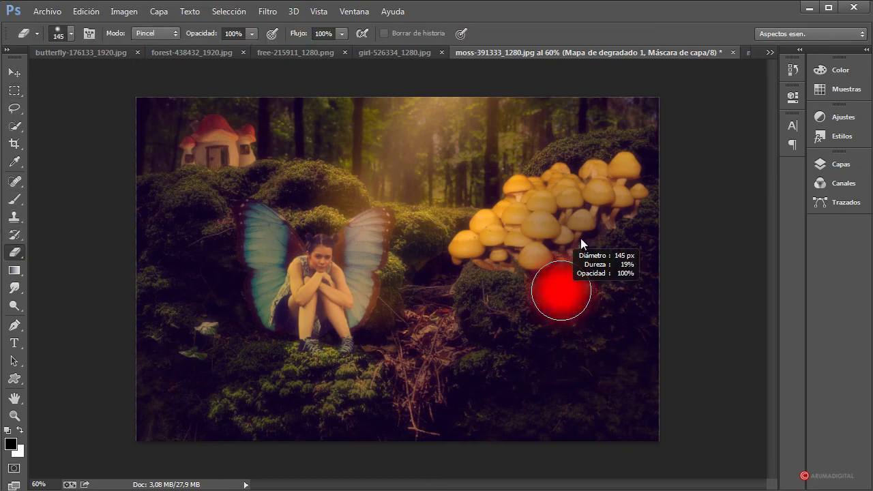
click(850, 168)
click(702, 307)
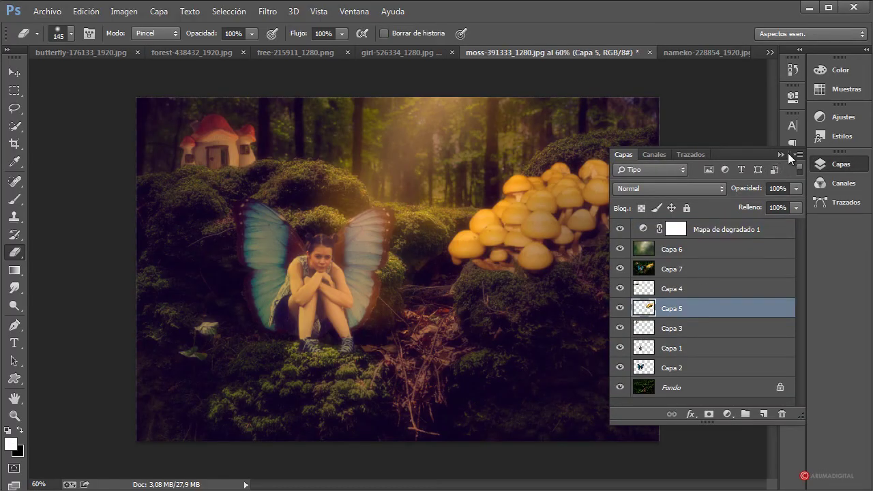
click(787, 153)
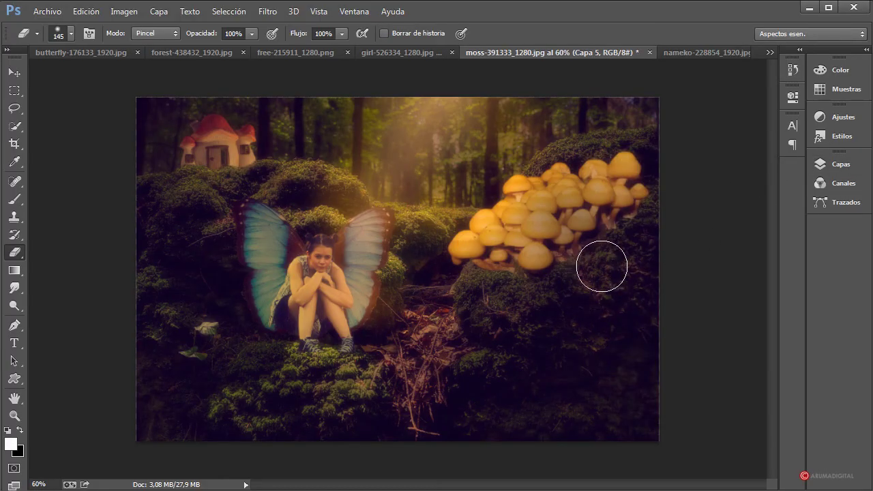